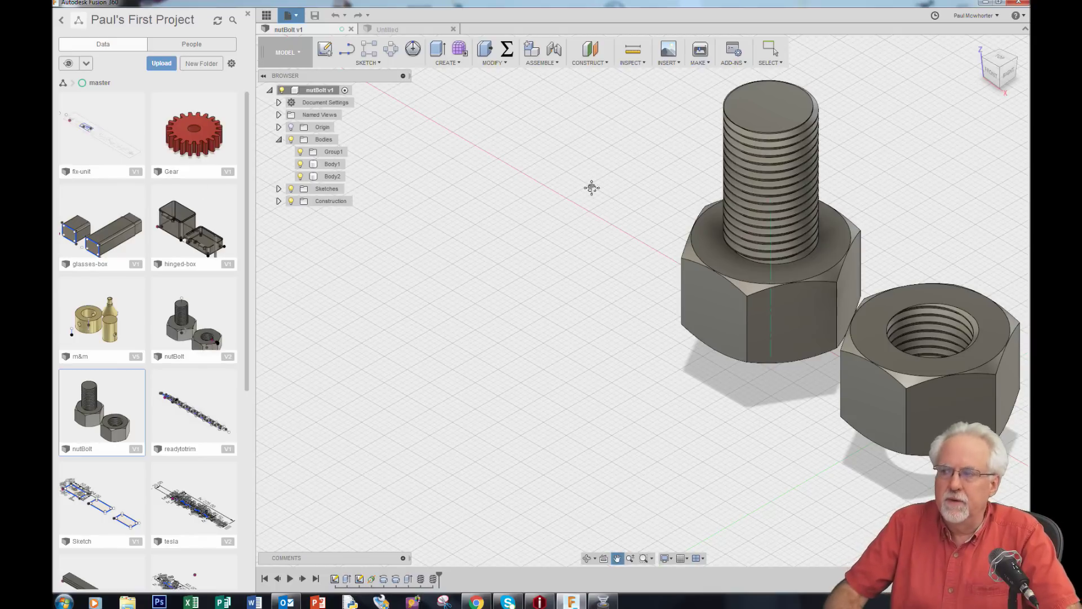
# Create a new design and start a sketch on the horizontal origin plane
pyautogui.click(294, 18)
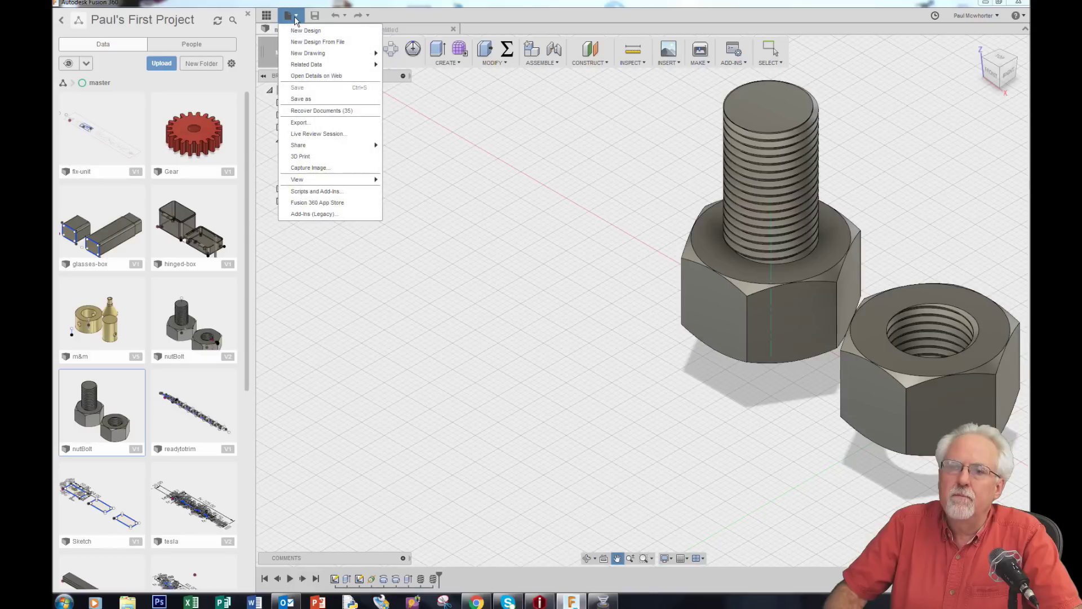
pyautogui.click(298, 31)
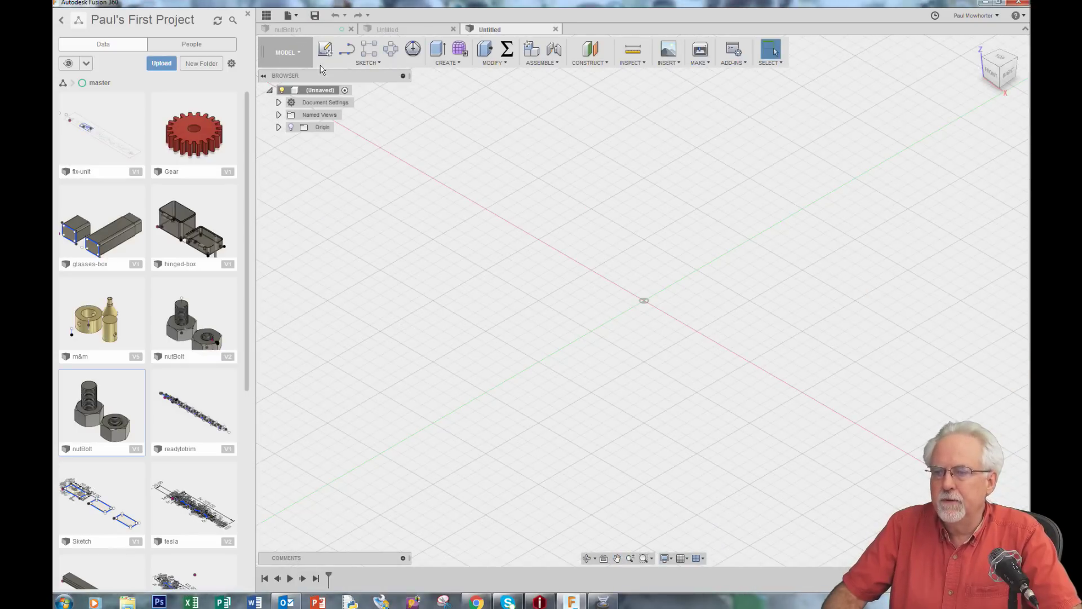
pyautogui.click(378, 64)
pyautogui.click(371, 75)
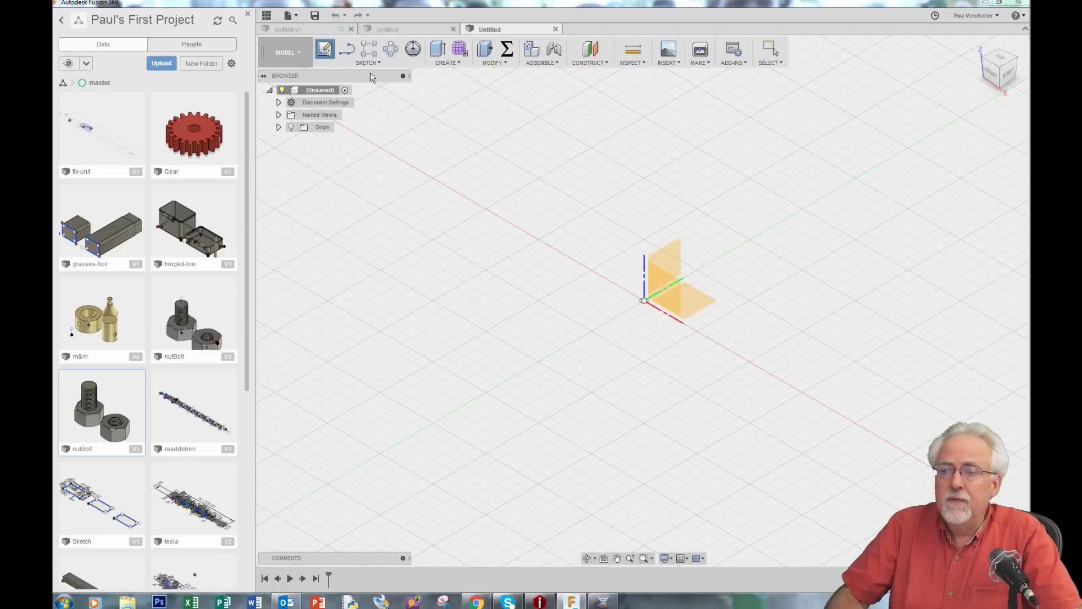
pyautogui.click(677, 323)
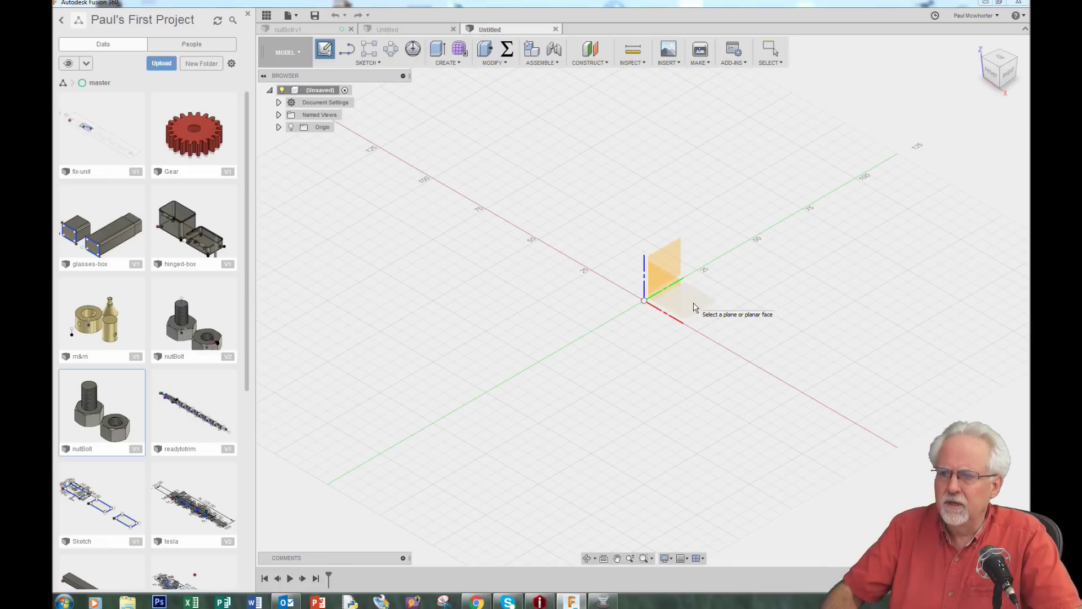
pyautogui.click(694, 307)
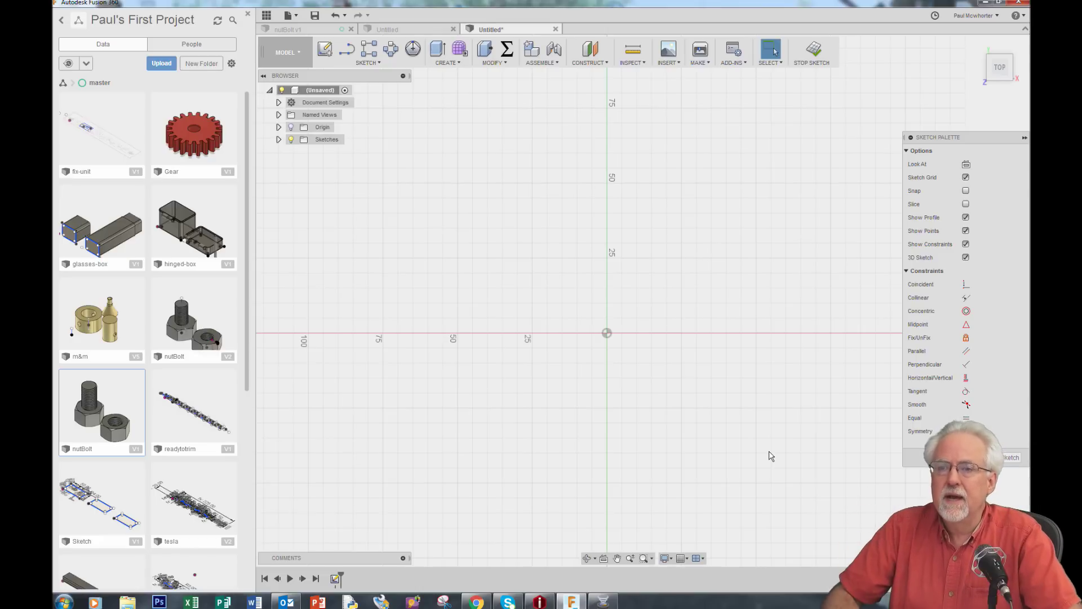
# Sketch a six-sided inscribed polygon centred on the origin, with a radius of about 28 mm and a vertex on the horizontal axis
pyautogui.click(381, 60)
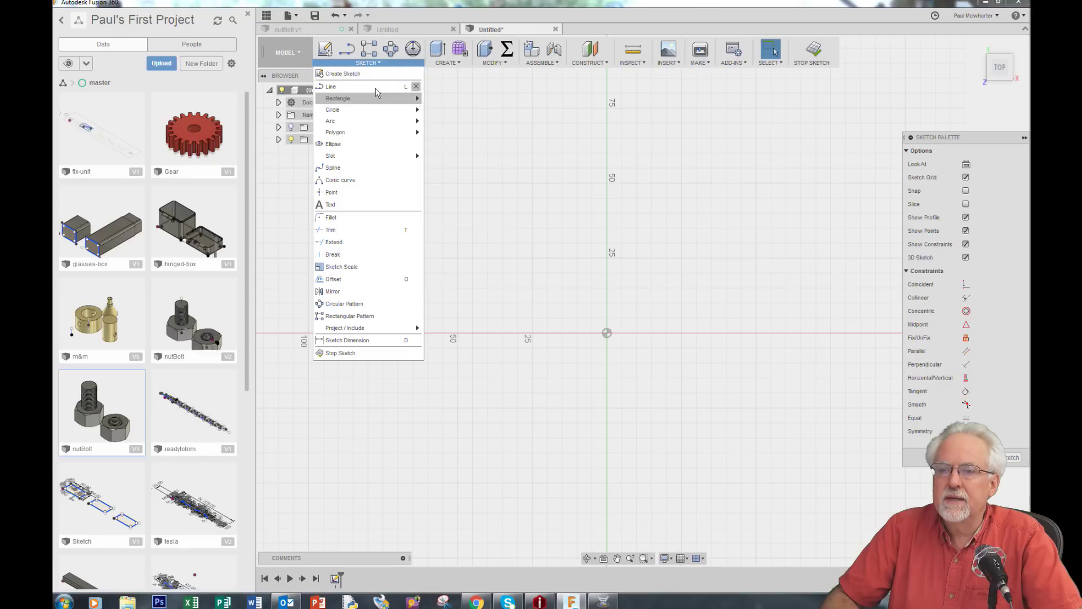
pyautogui.moveTo(372, 132)
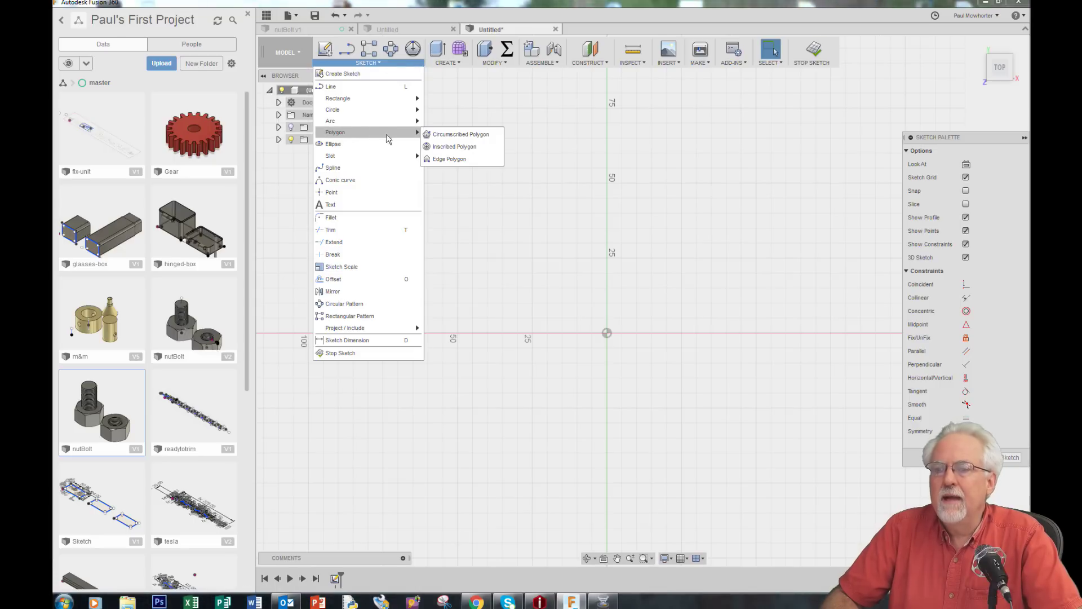
pyautogui.click(451, 147)
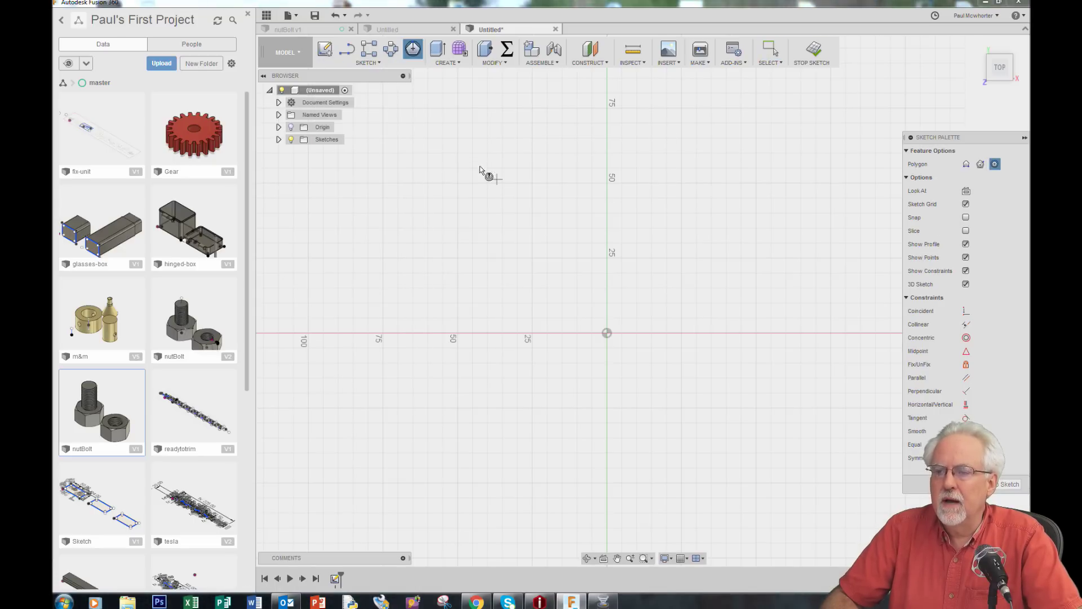
pyautogui.click(606, 333)
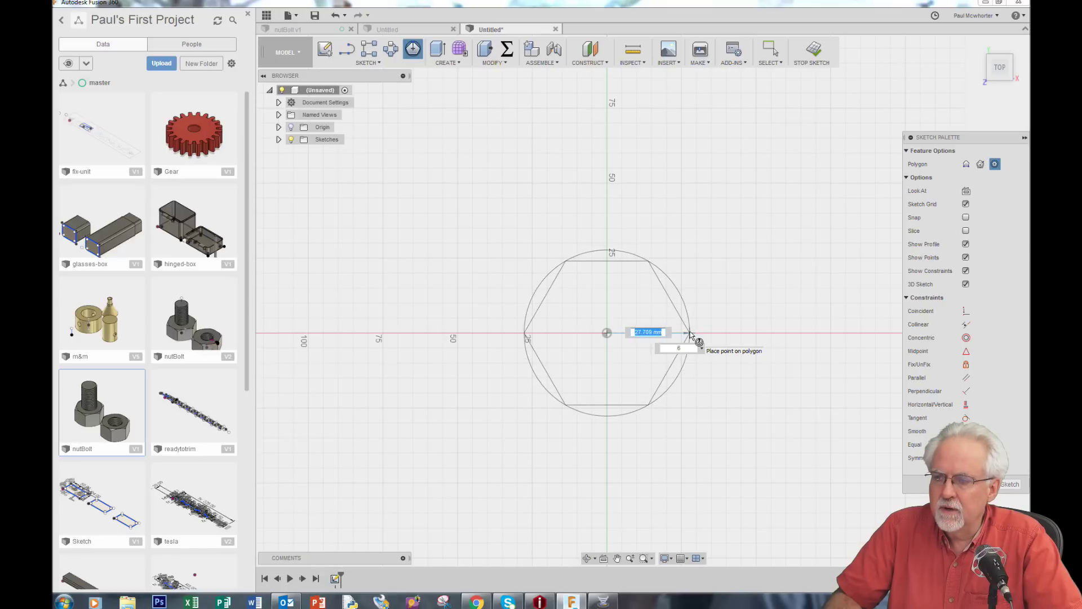
pyautogui.click(691, 335)
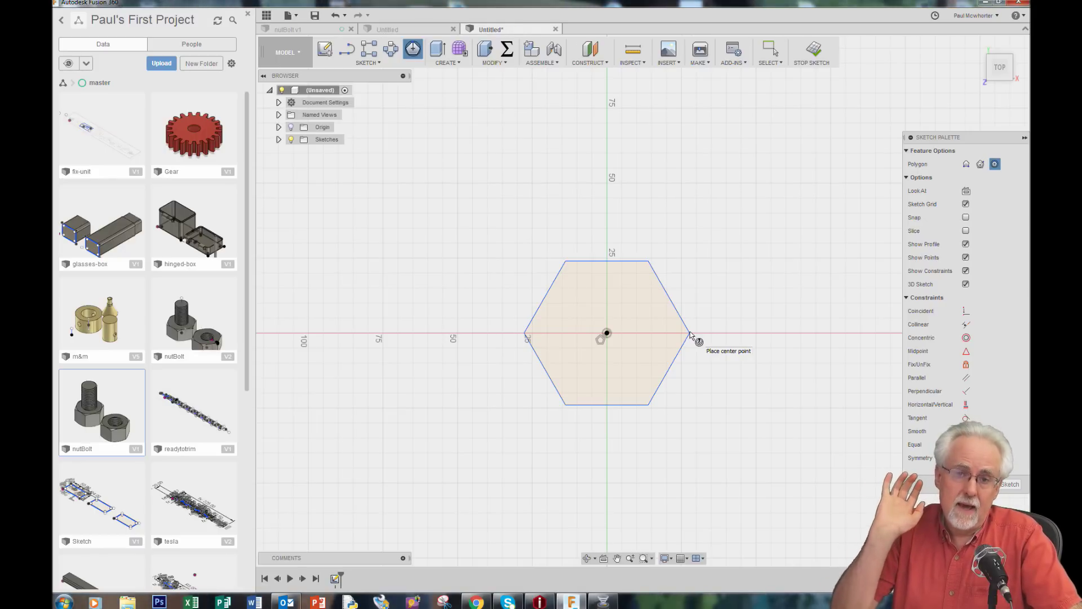
# Dimension the distance between two opposite slanted sides of the hexagon as 25 mm
pyautogui.press('d')
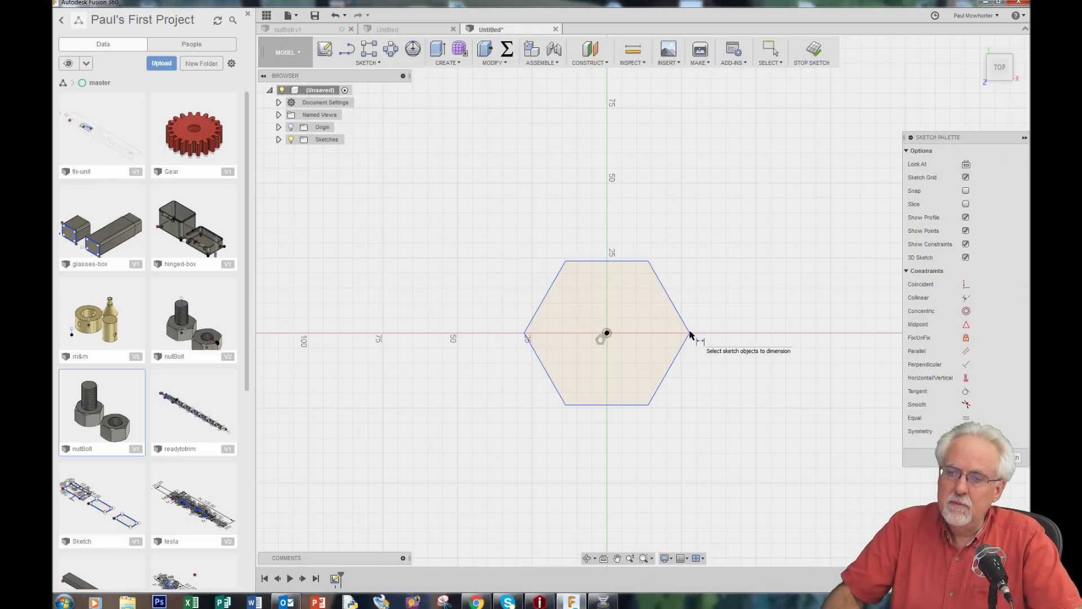
pyautogui.click(539, 359)
pyautogui.click(676, 308)
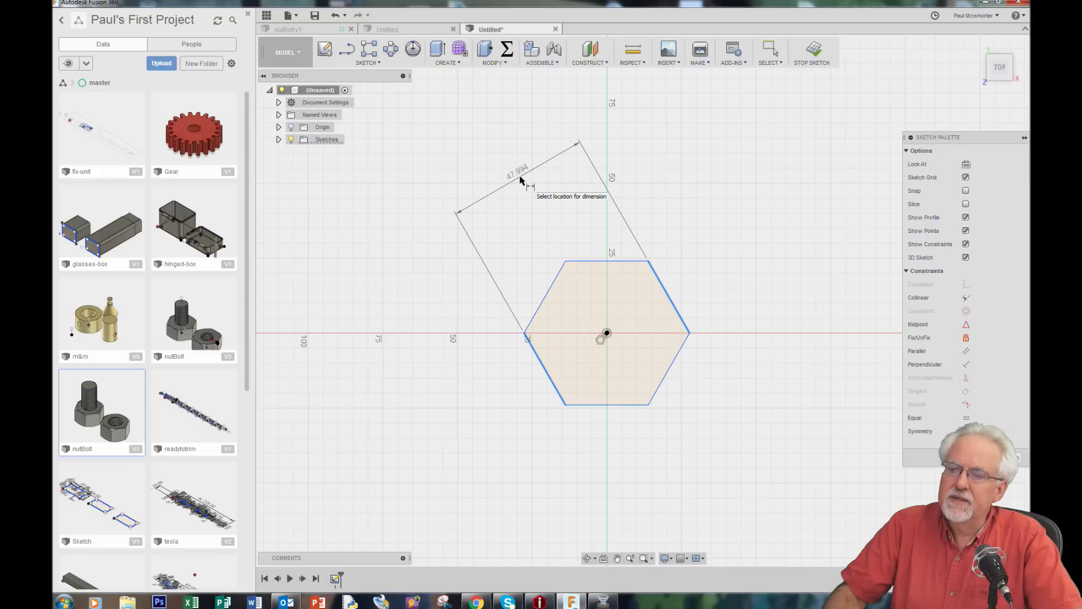
pyautogui.click(518, 168)
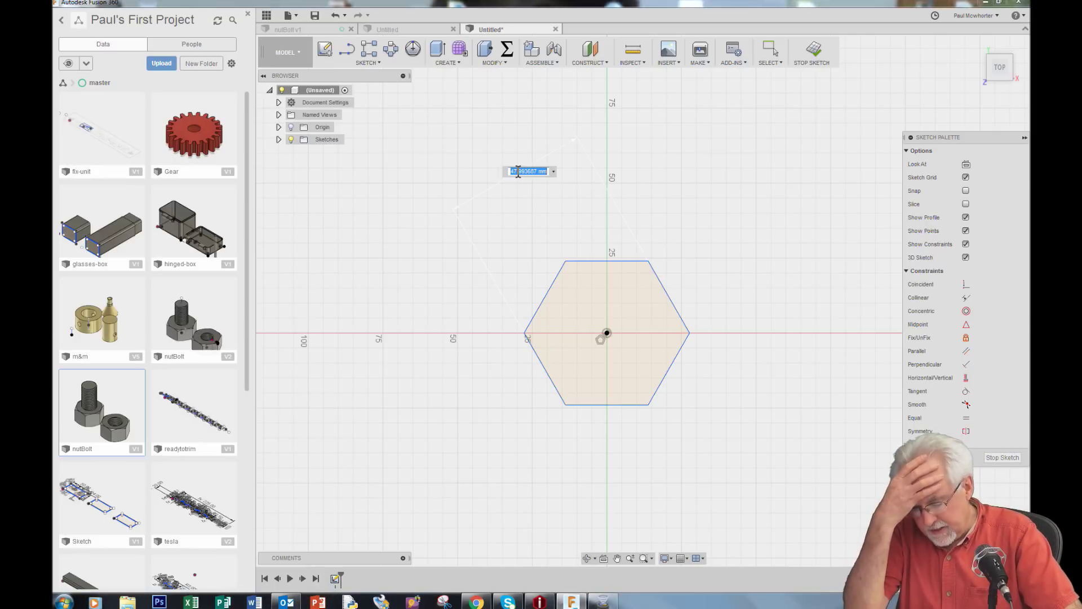
pyautogui.write('25')
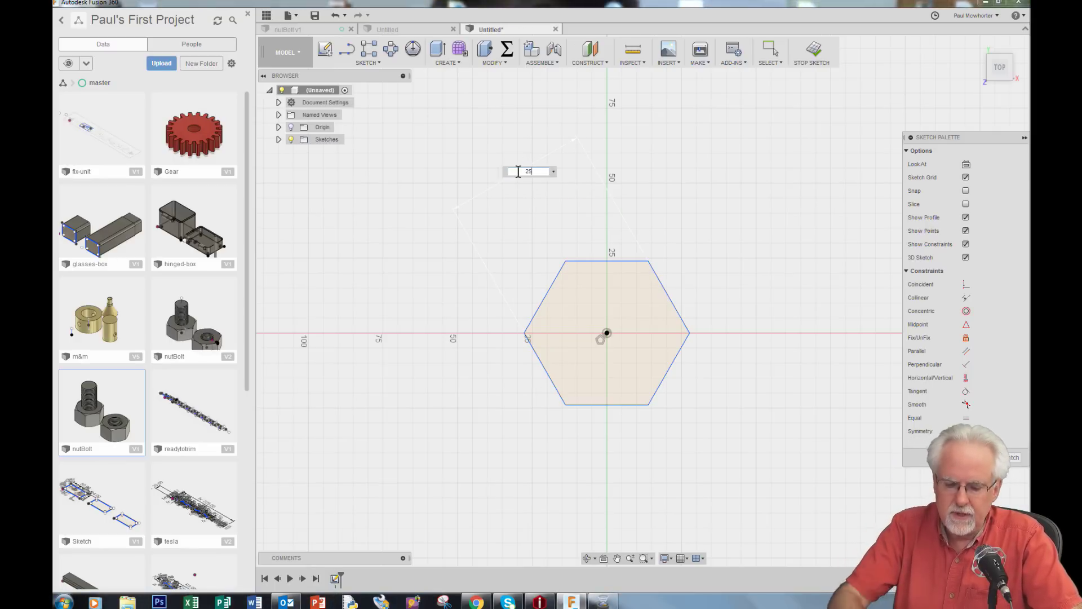
pyautogui.press('Return')
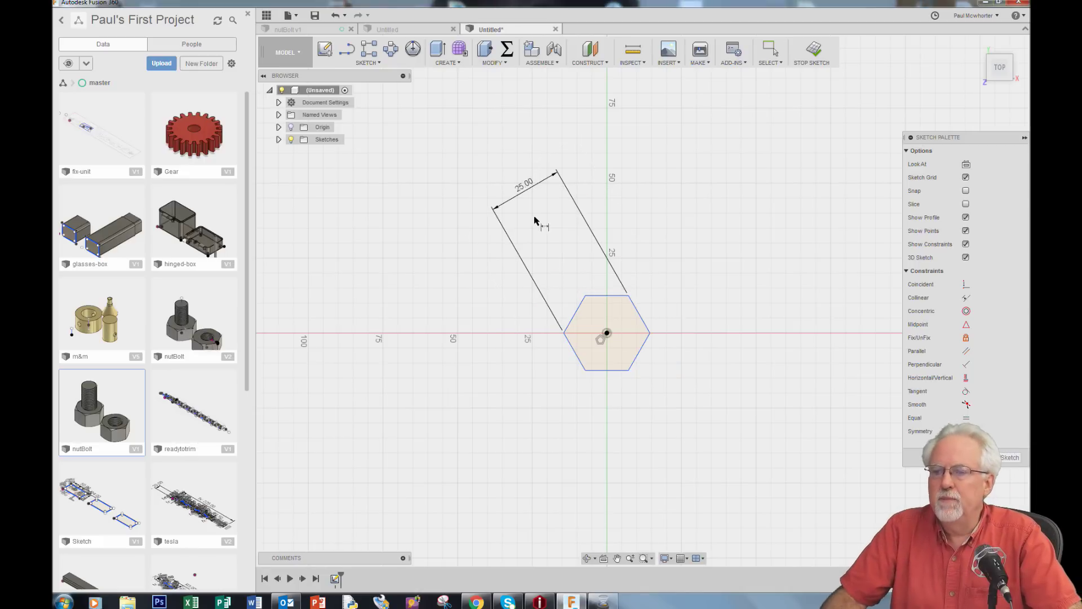
# Draw a center diameter circle of about 18 mm at the origin, inside the hexagon
pyautogui.scroll(2, 658, 292)
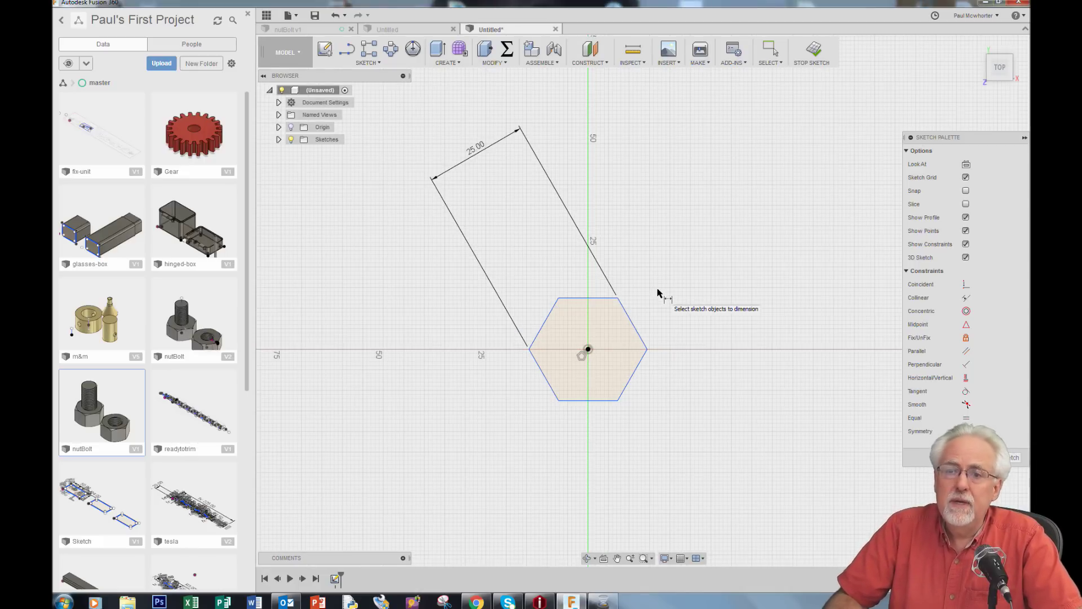
pyautogui.click(378, 63)
pyautogui.moveTo(371, 112)
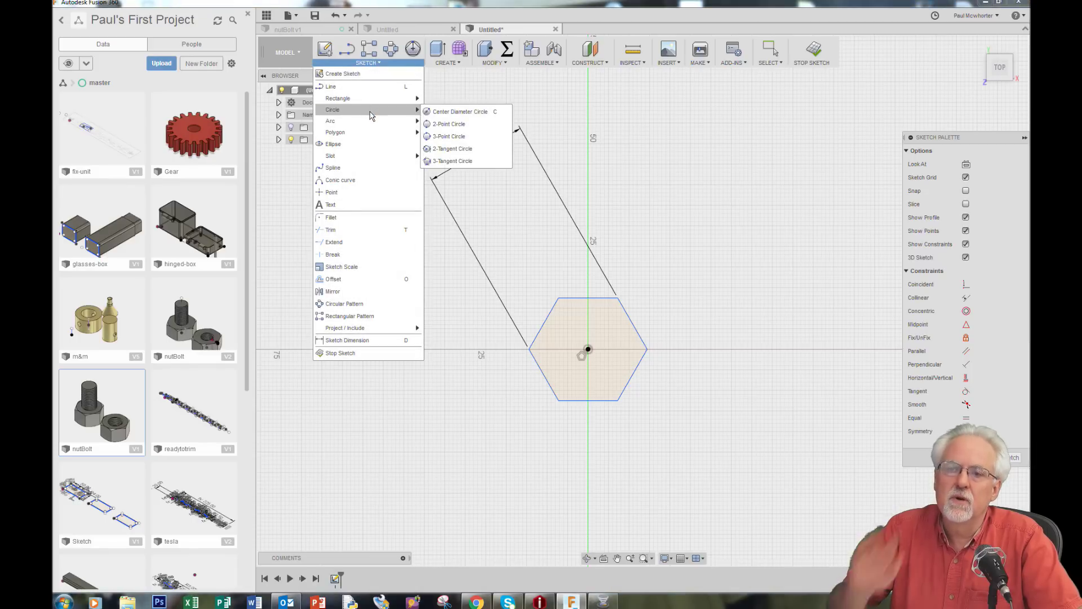
pyautogui.click(458, 113)
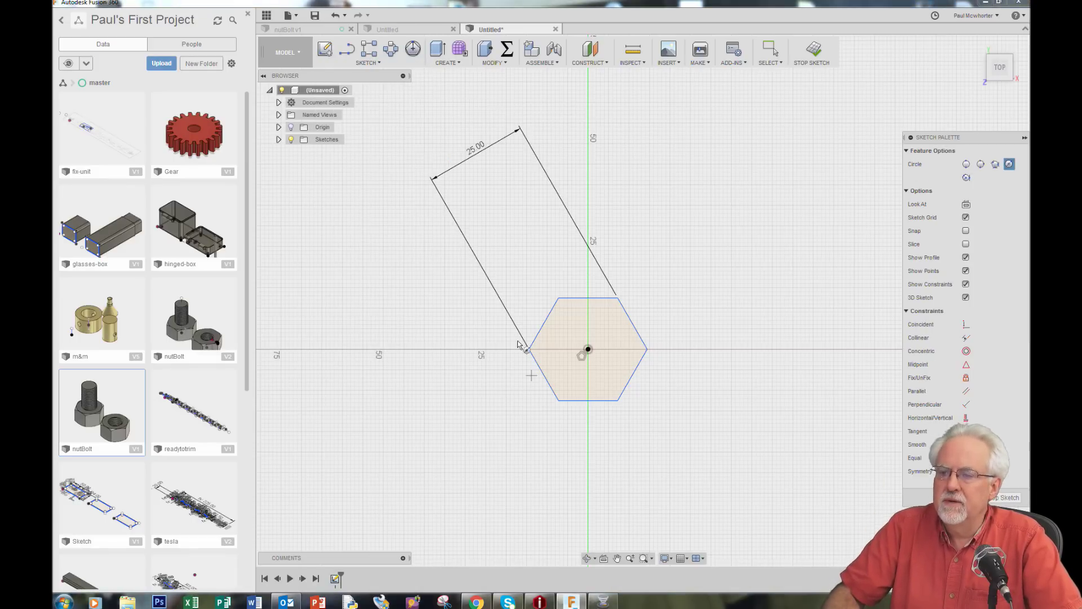
pyautogui.click(589, 349)
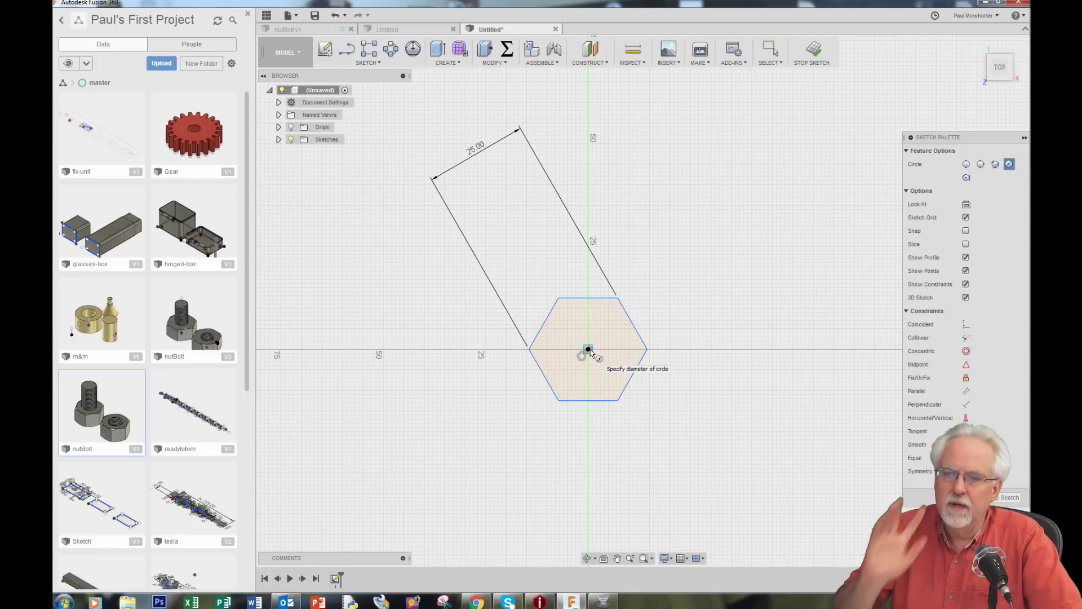
pyautogui.click(624, 350)
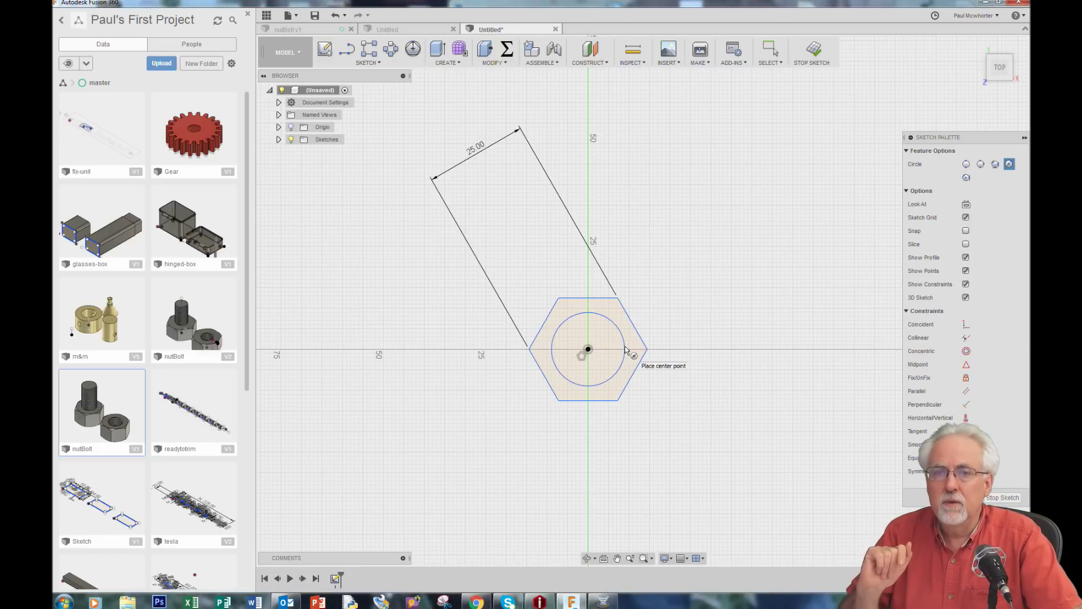
# Dimension the circle's diameter as 15 mm and leave the dimension command
pyautogui.press('d')
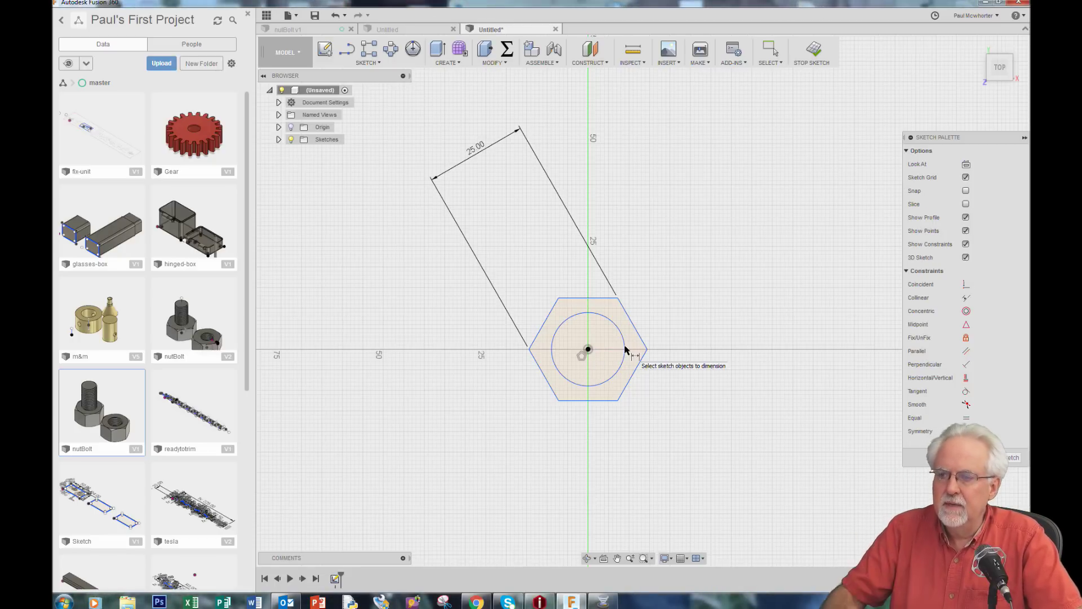
pyautogui.click(622, 338)
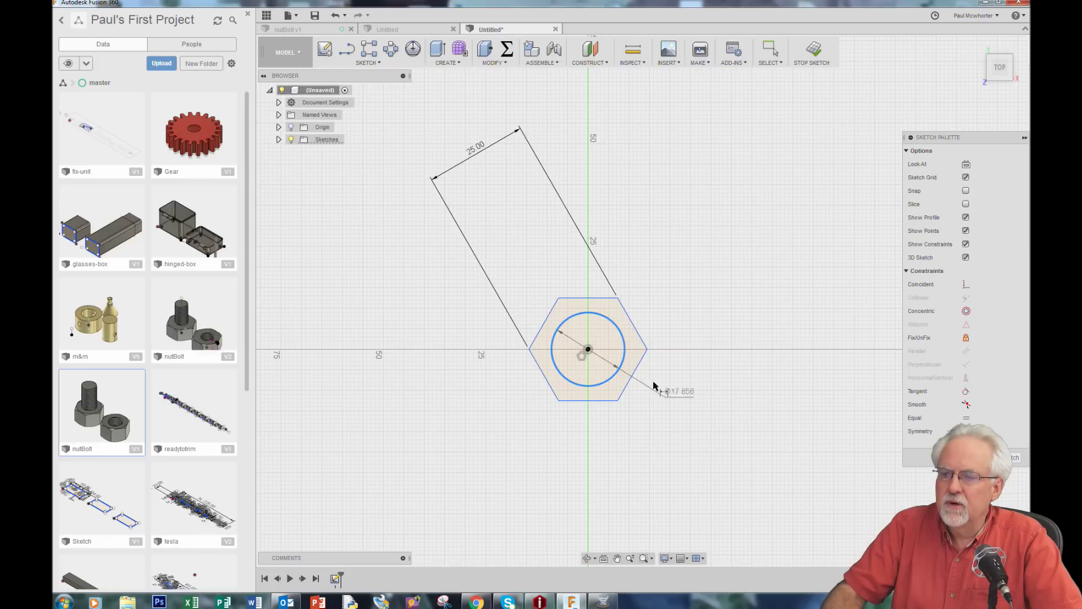
pyautogui.click(723, 454)
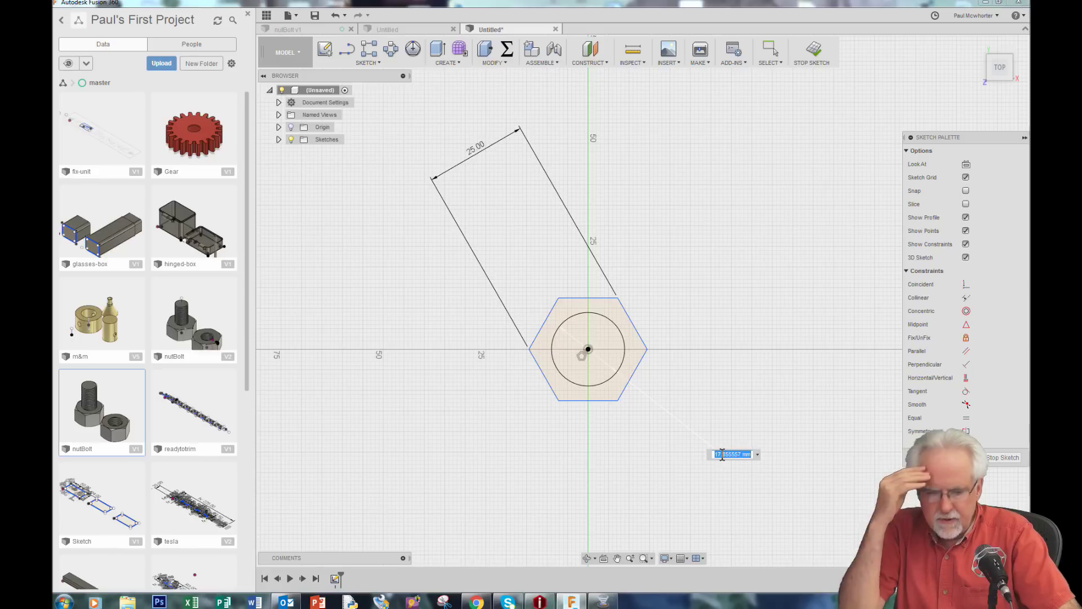
pyautogui.write('15')
pyautogui.press('Return')
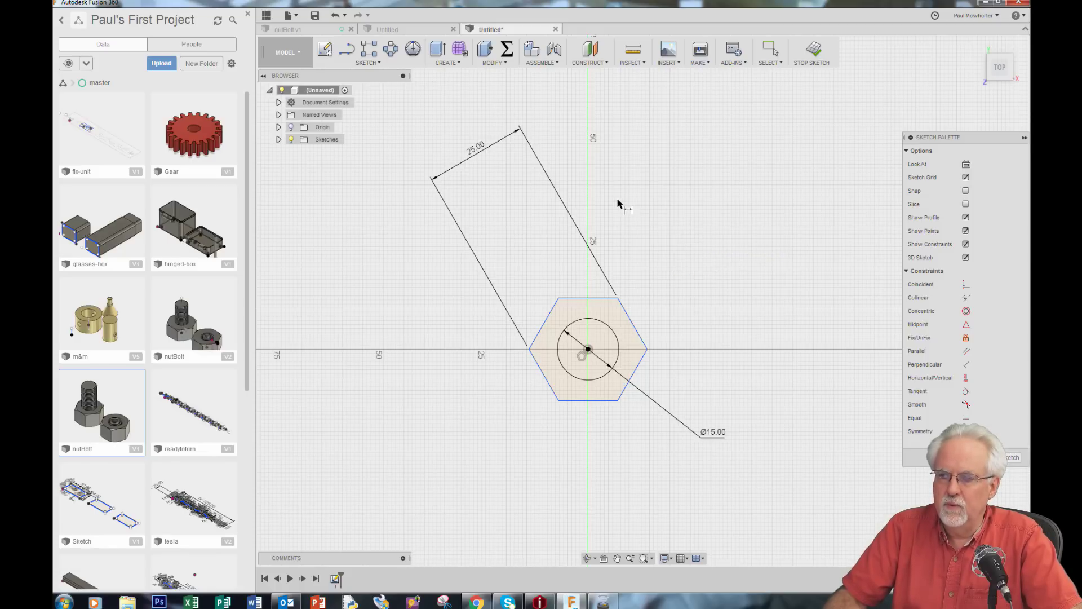
pyautogui.click(773, 51)
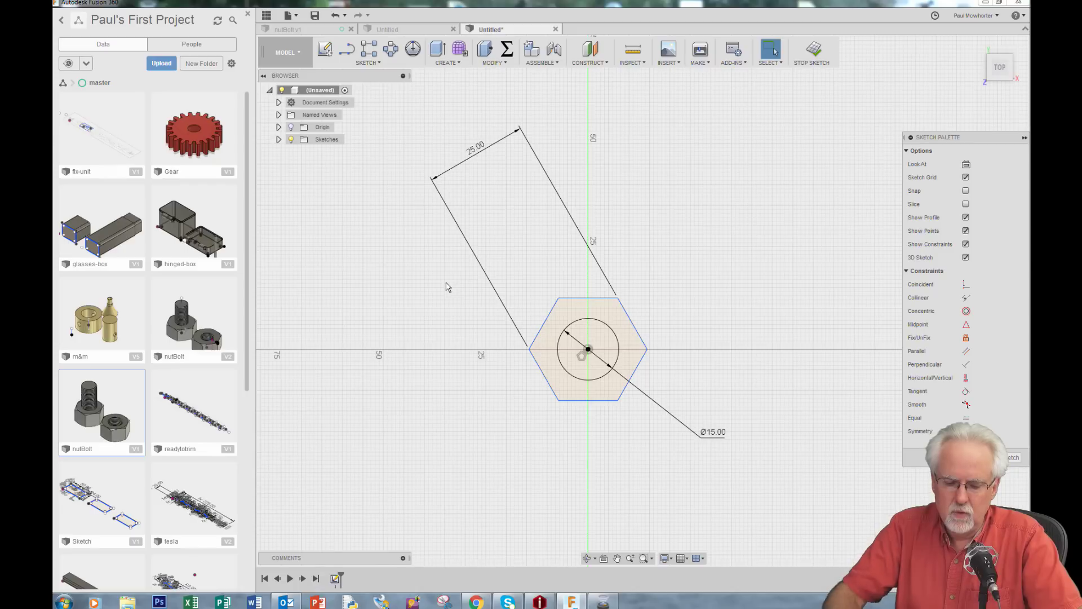
# Draw a horizontal line from the origin well past the hexagon's left vertex and convert it to a construction line
pyautogui.press('l')
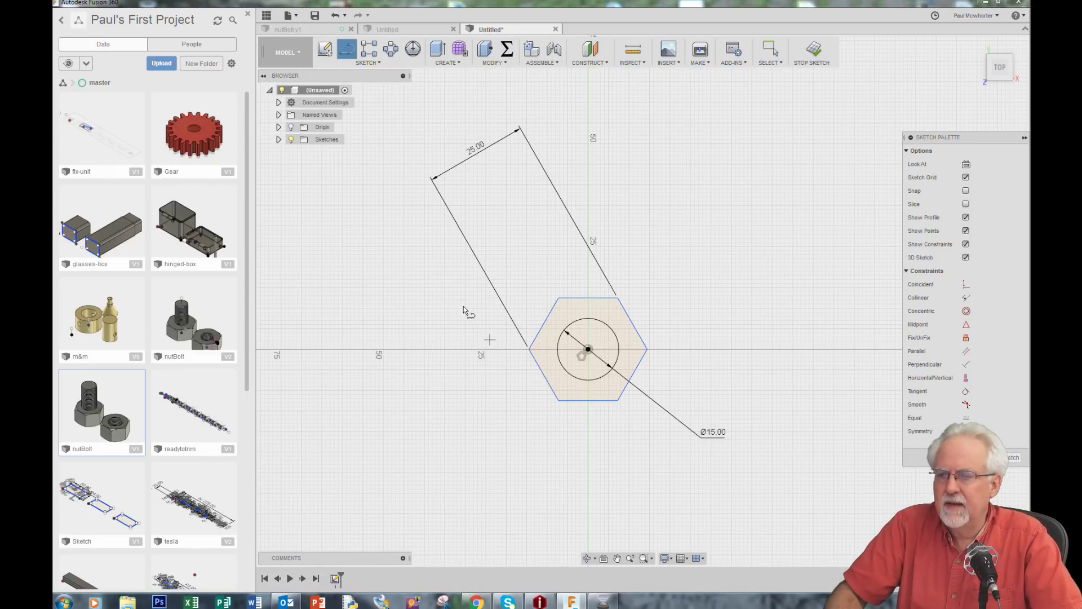
pyautogui.click(589, 350)
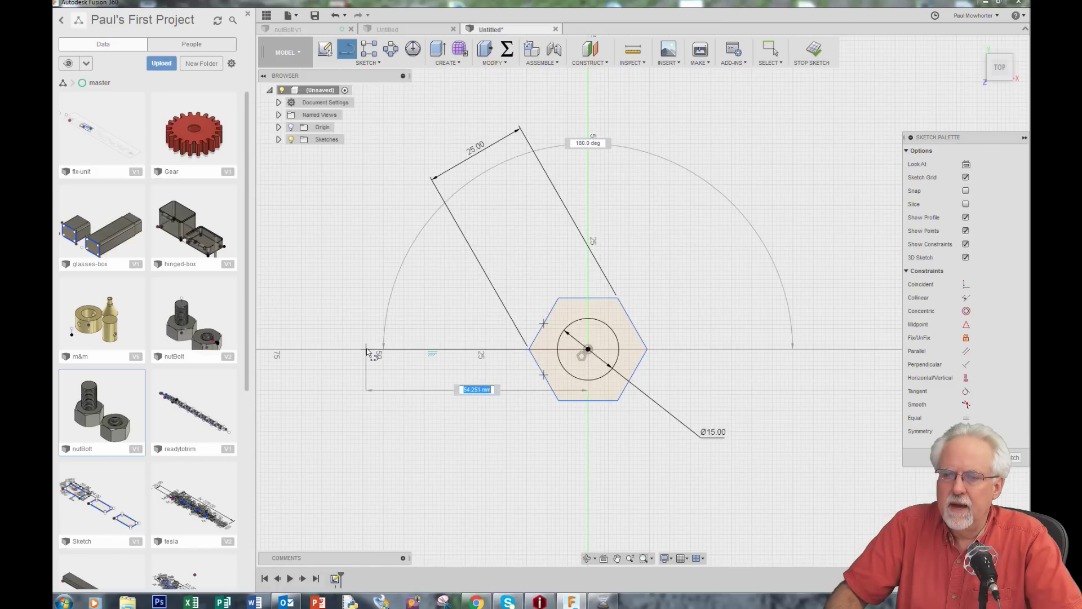
pyautogui.click(332, 350)
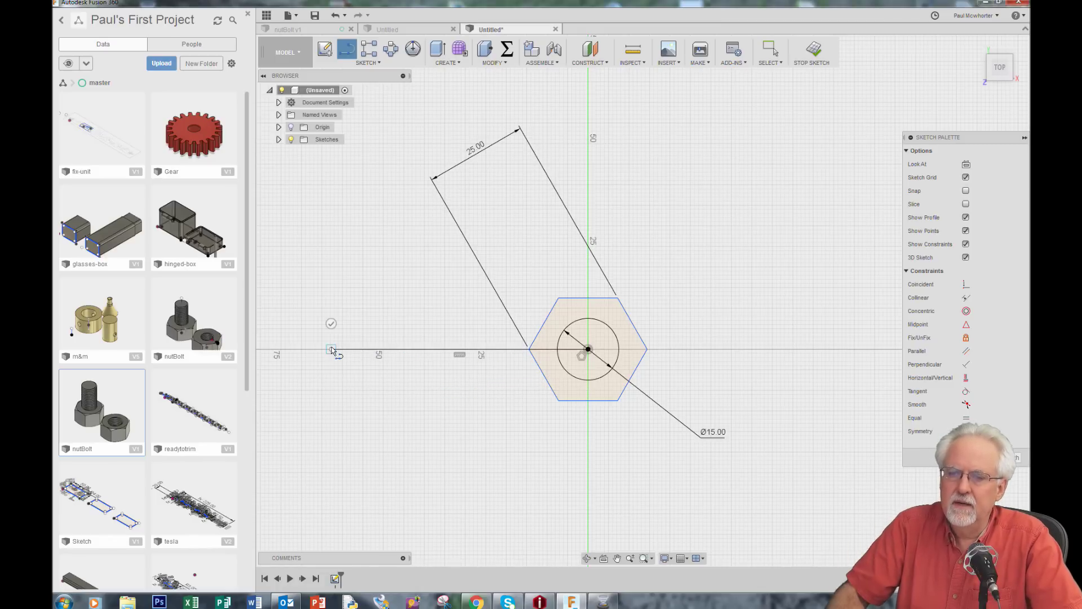
pyautogui.press('Escape')
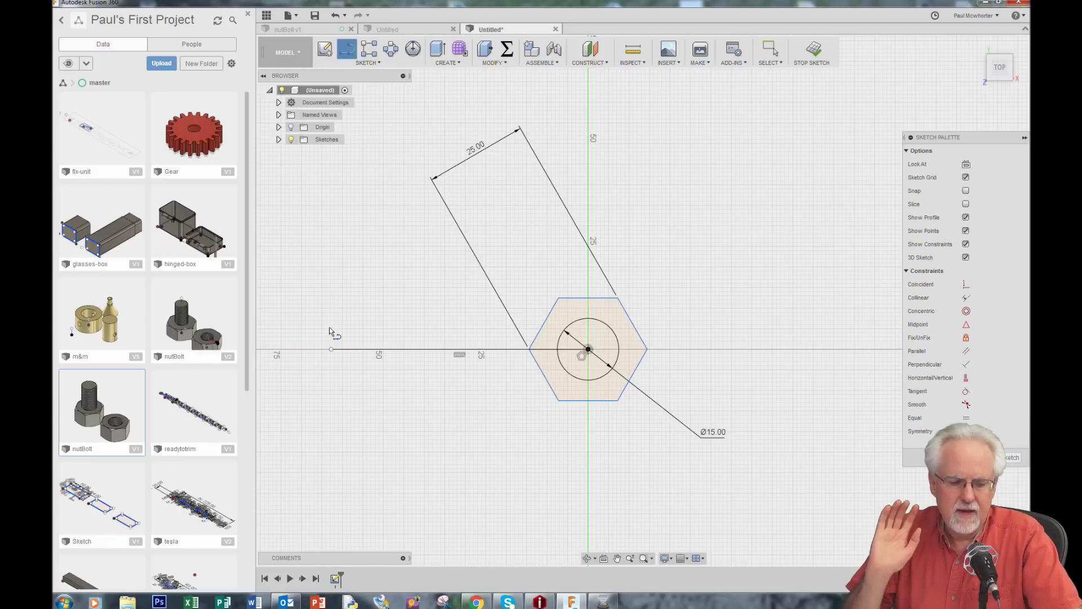
pyautogui.press('Escape')
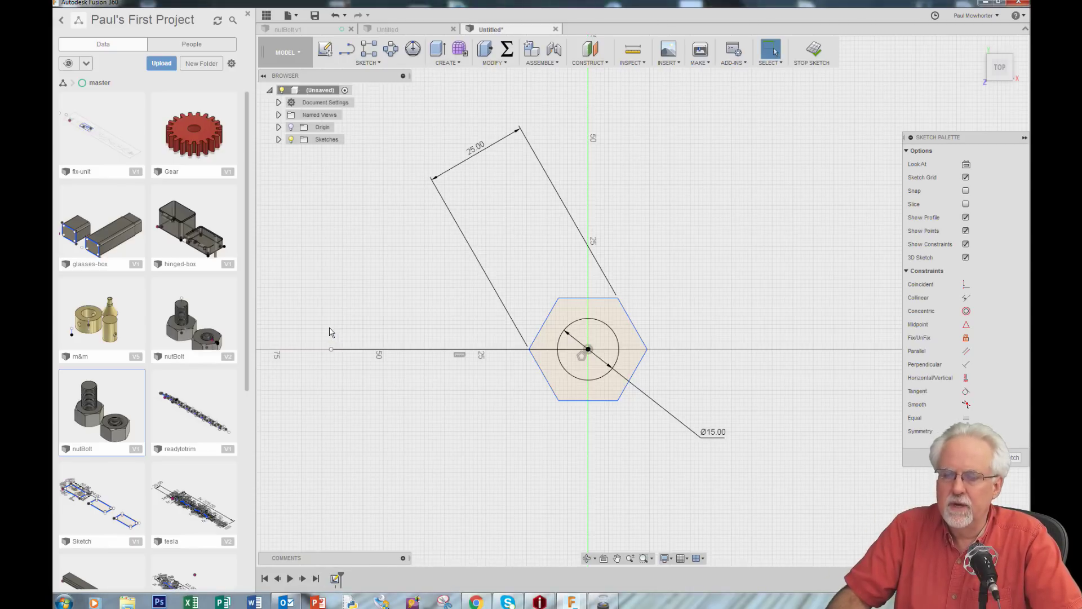
pyautogui.rightClick(396, 350)
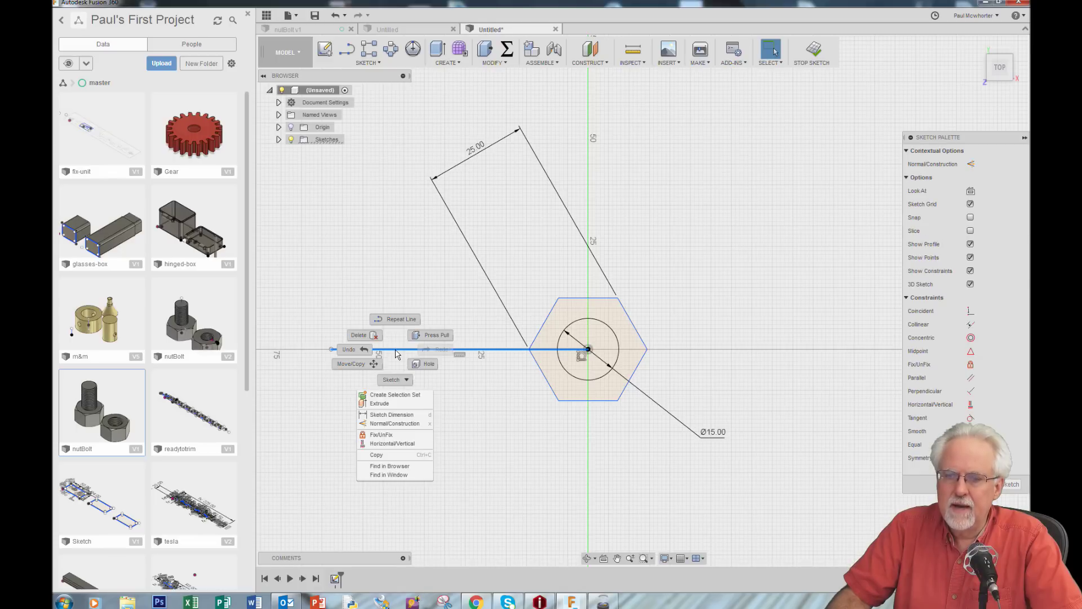
pyautogui.click(411, 424)
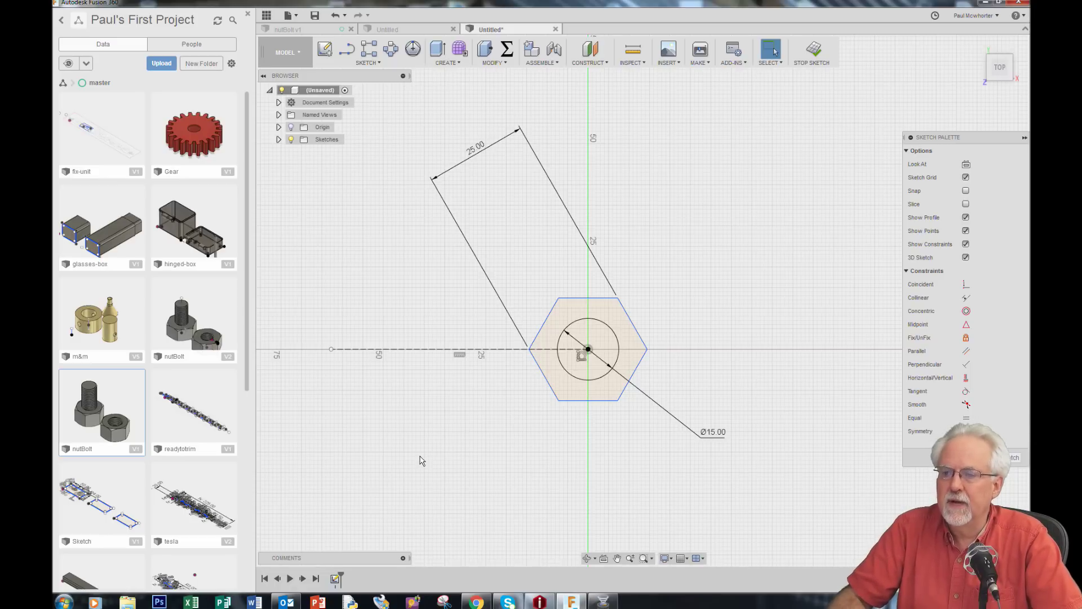
# Try to move the hexagon and its circle -25 mm along X
pyautogui.moveTo(467, 255); pyautogui.dragTo(702, 471)
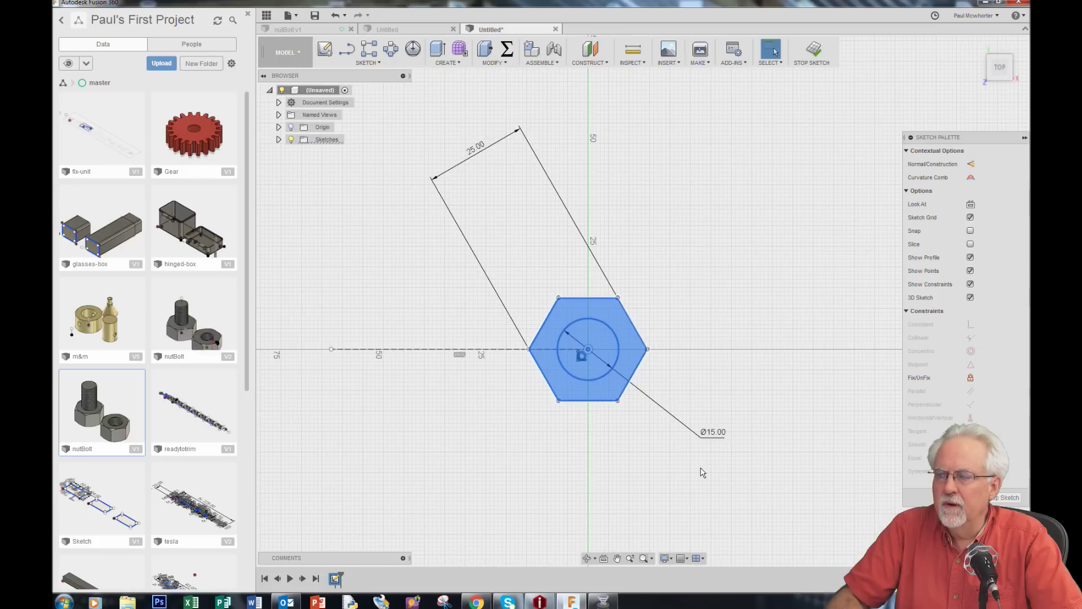
pyautogui.rightClick(586, 314)
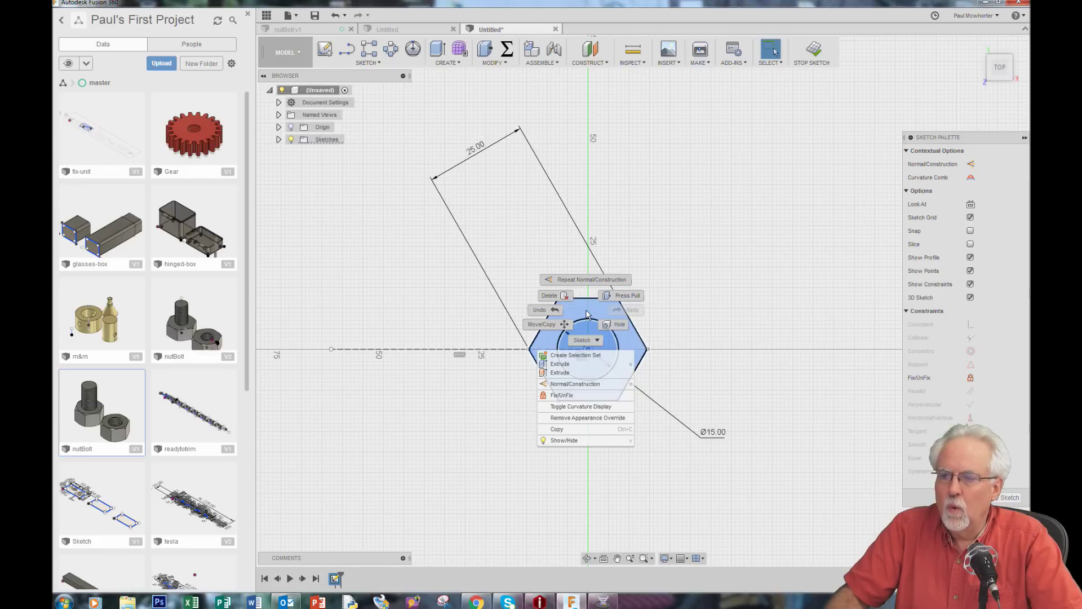
pyautogui.click(540, 325)
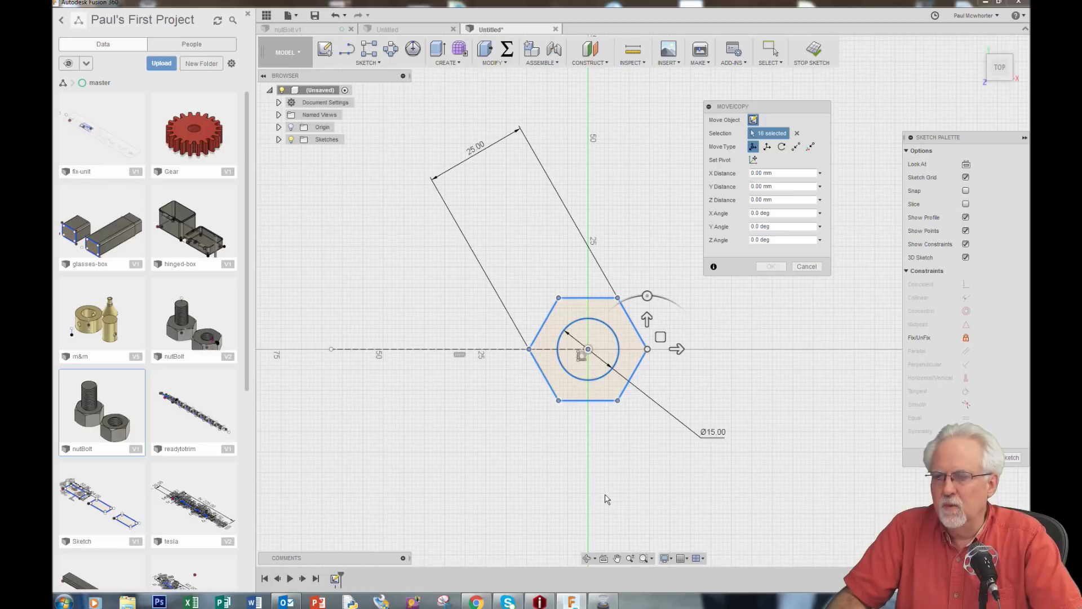
pyautogui.moveTo(677, 349); pyautogui.dragTo(582, 350)
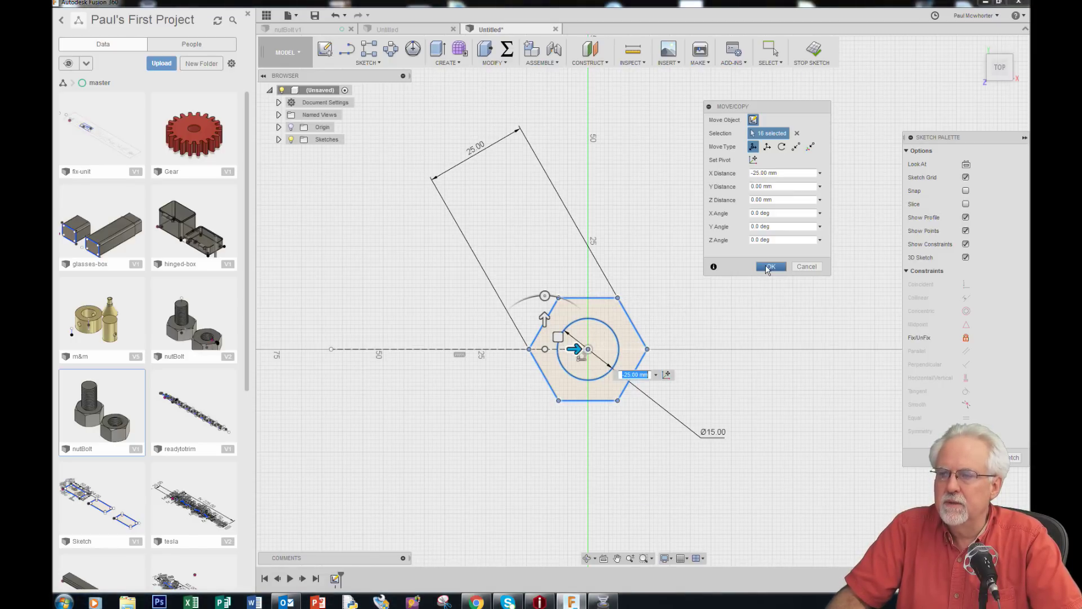
pyautogui.click(770, 266)
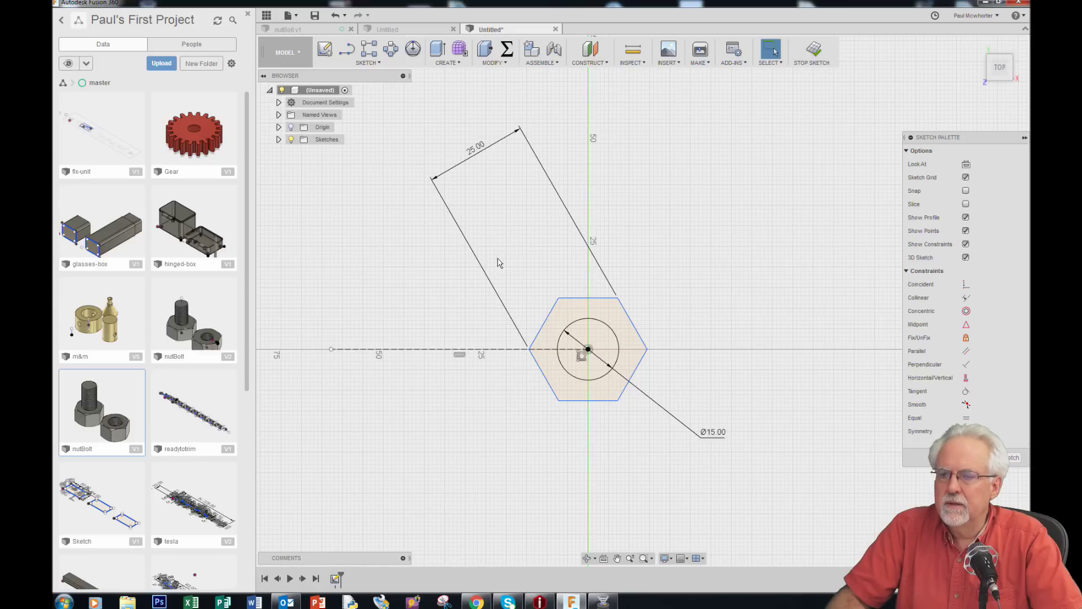
# Copy the hexagon and circle and paste the duplicate at an X distance of -40 mm from the original
pyautogui.moveTo(465, 272); pyautogui.dragTo(684, 441)
pyautogui.rightClick(590, 303)
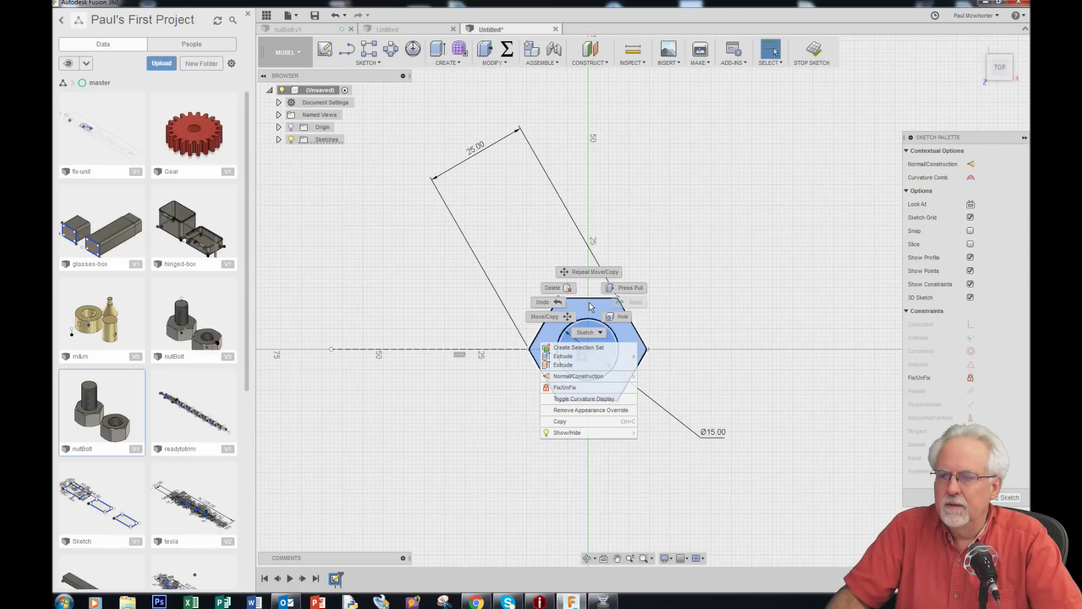
pyautogui.click(561, 421)
pyautogui.click(738, 255)
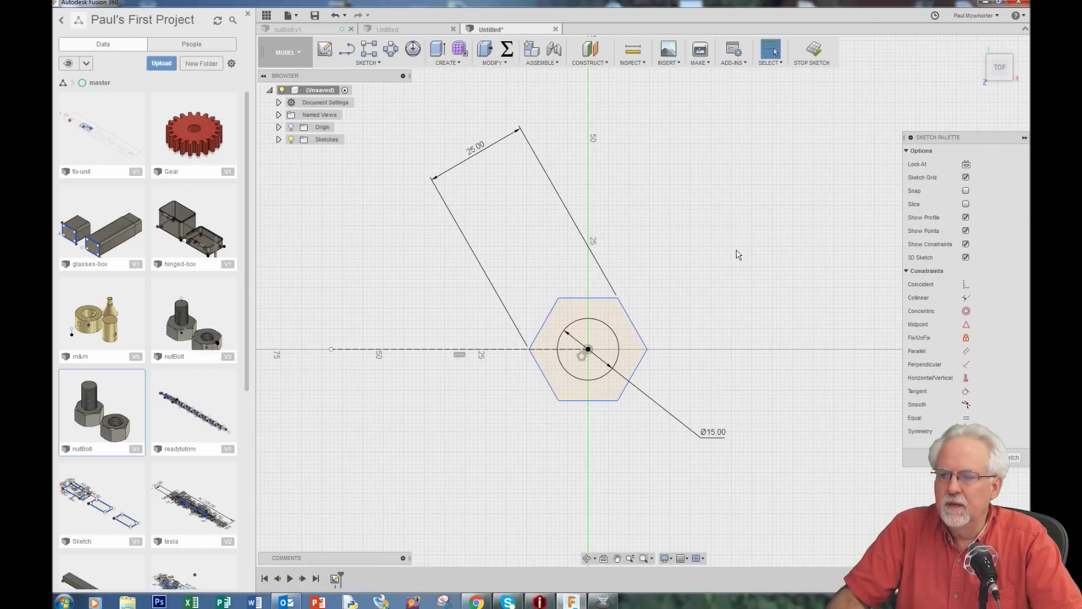
pyautogui.rightClick(679, 190)
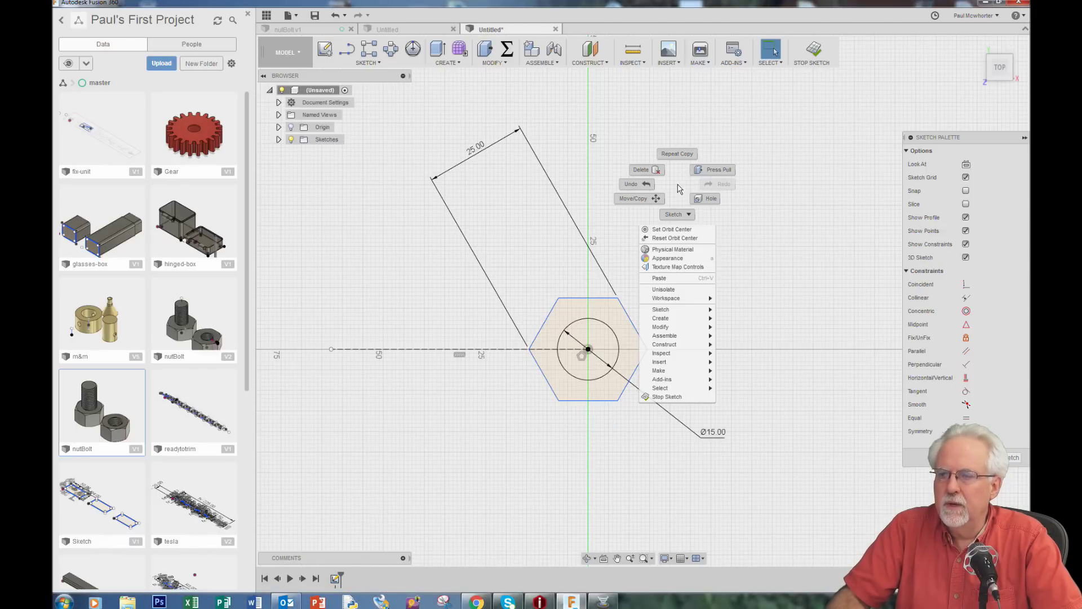
pyautogui.click(671, 279)
pyautogui.moveTo(675, 347); pyautogui.dragTo(522, 359)
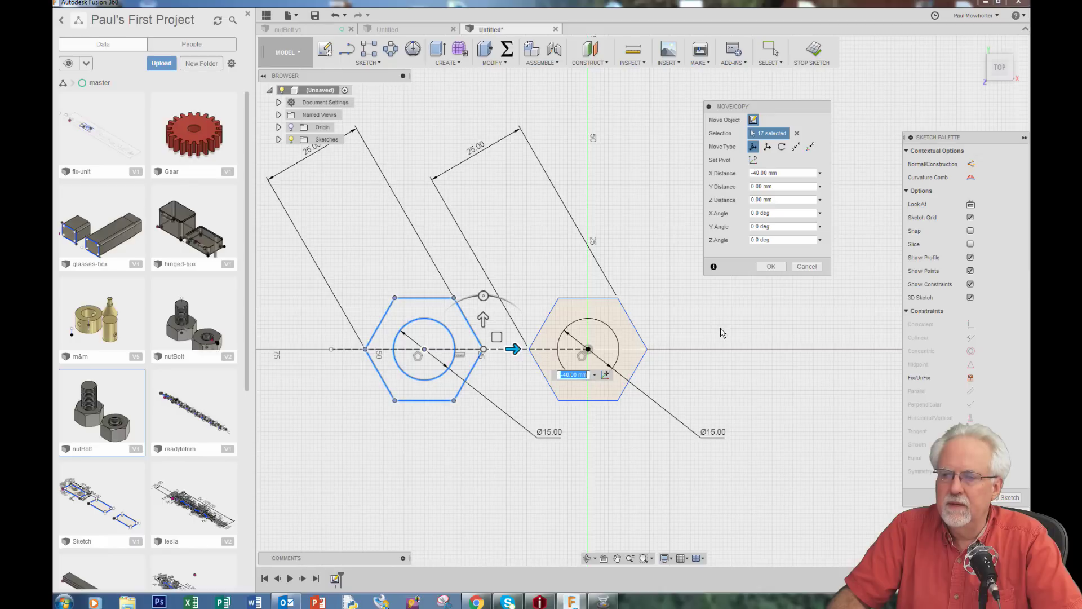
pyautogui.click(772, 267)
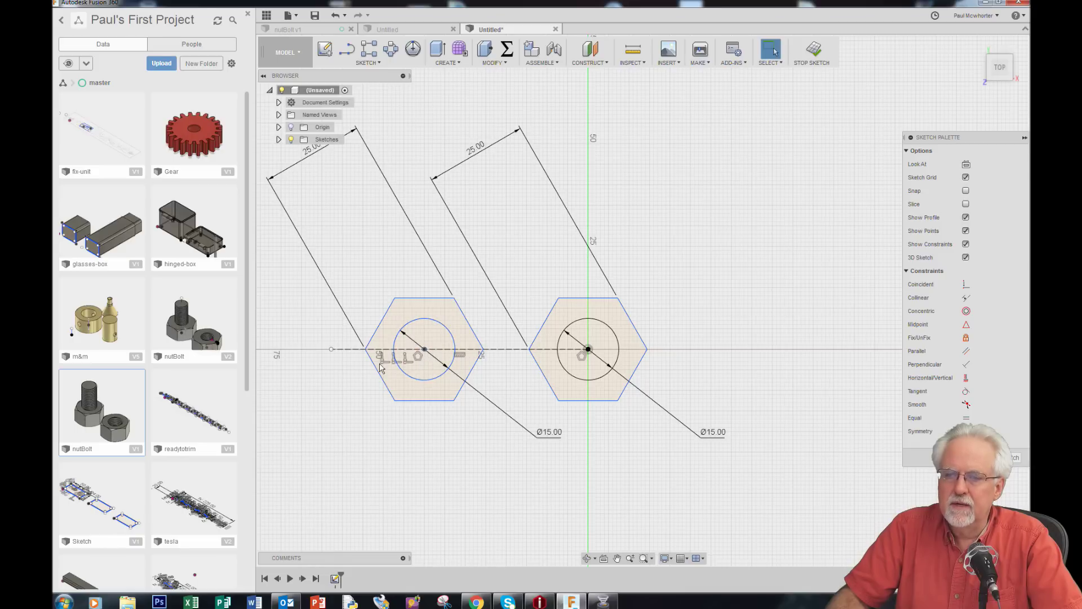
# Make the free end of the construction line coincident with the center of the copied circle
pyautogui.click(966, 285)
pyautogui.click(421, 371)
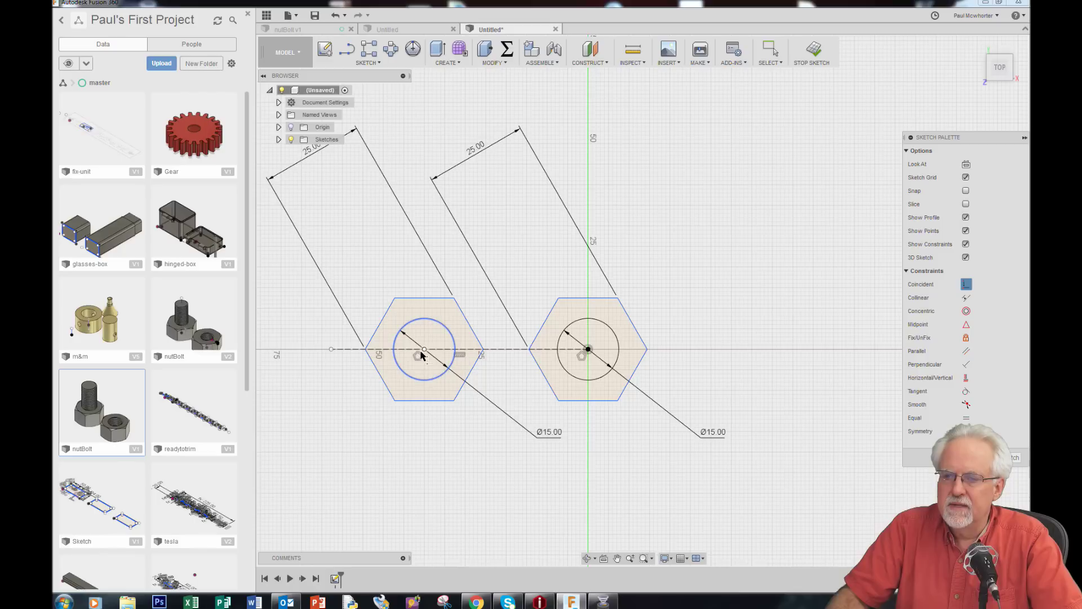
pyautogui.click(331, 350)
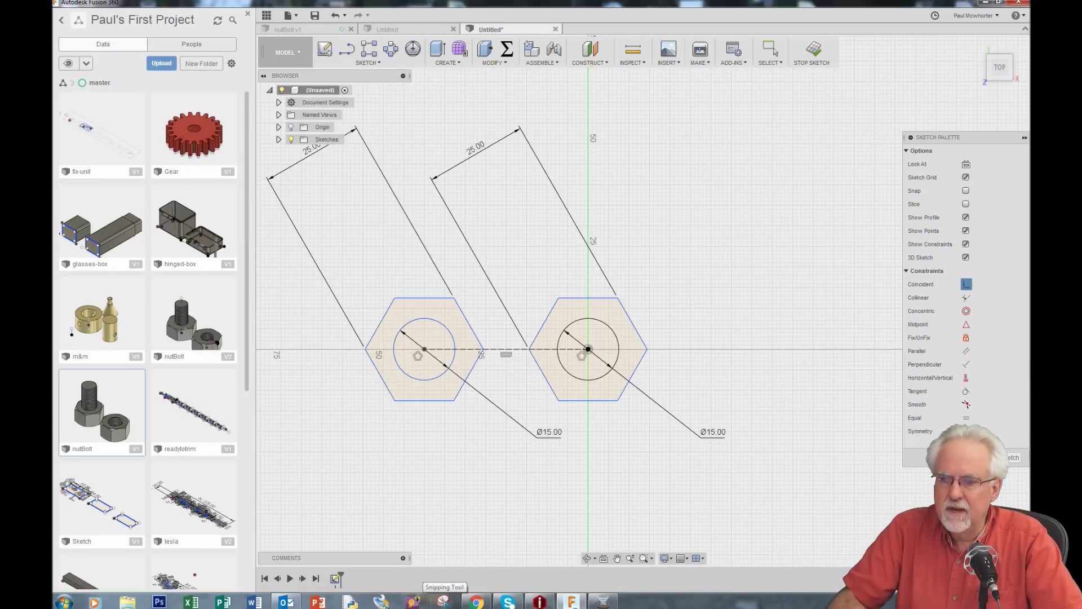
# Dimension the construction line between the two circle centers as 35 mm and finish the sketch
pyautogui.moveTo(477, 601)
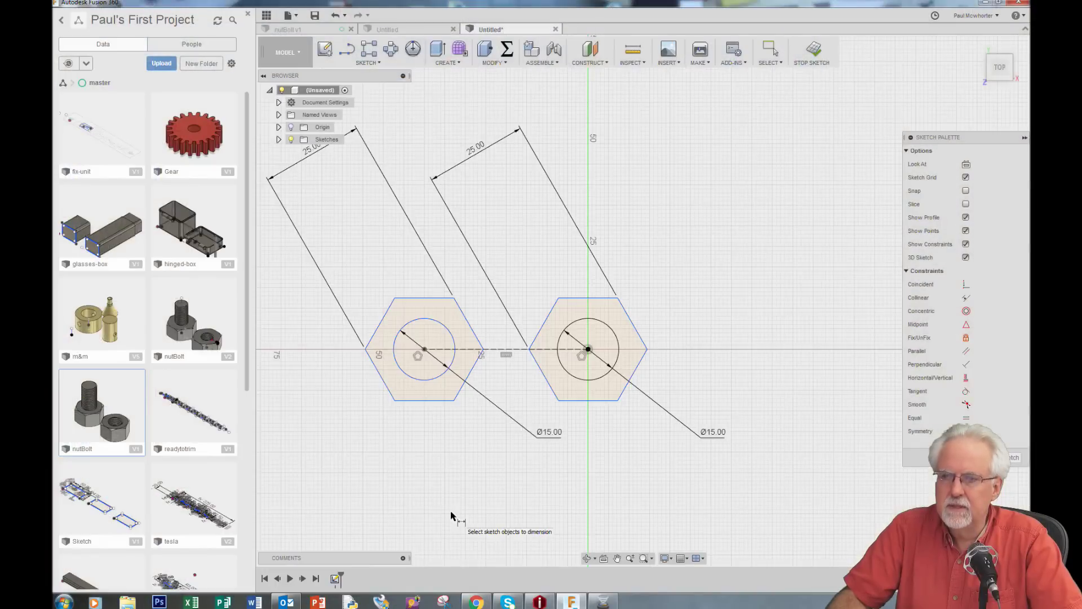
pyautogui.click(496, 350)
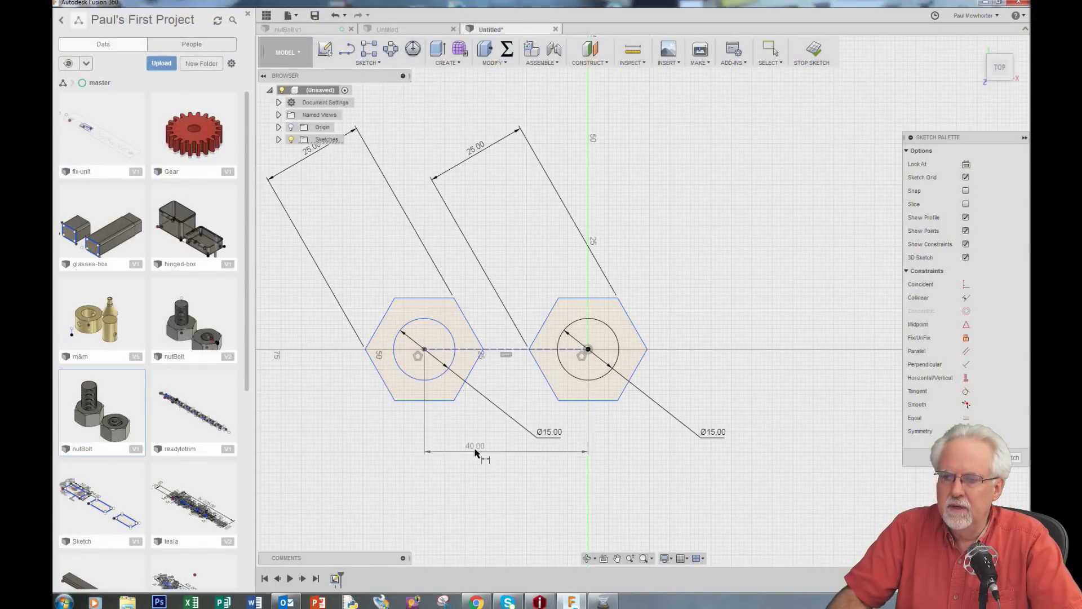
pyautogui.click(467, 518)
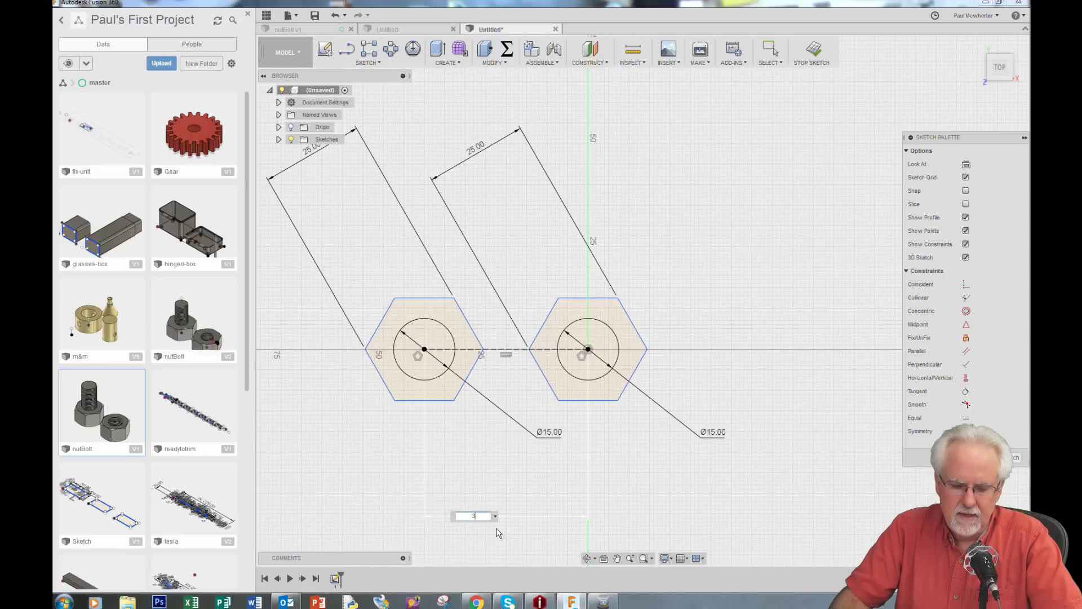
pyautogui.press('Return')
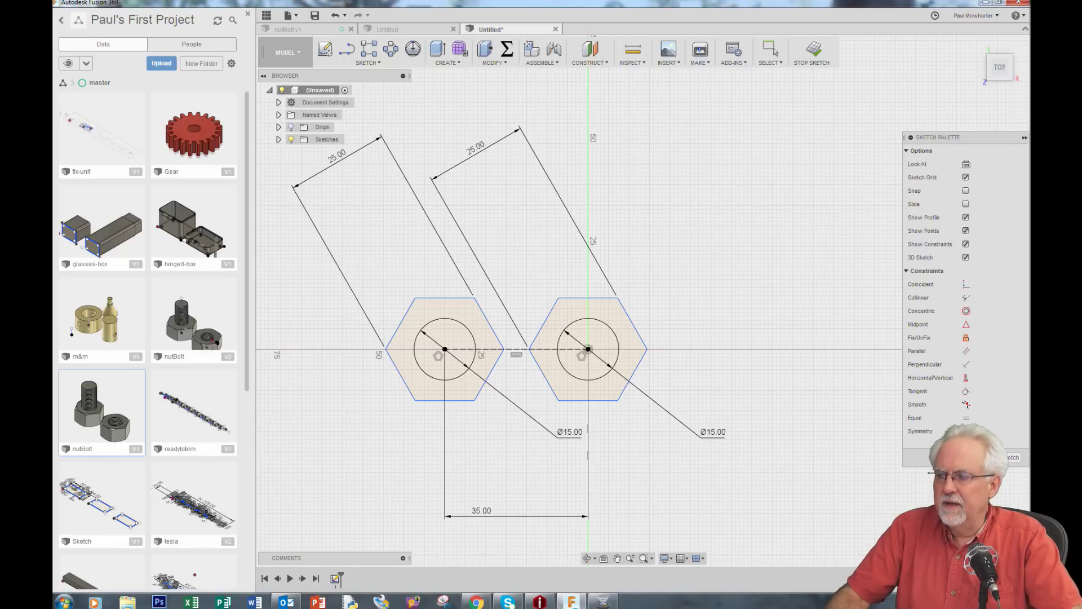
pyautogui.click(1015, 460)
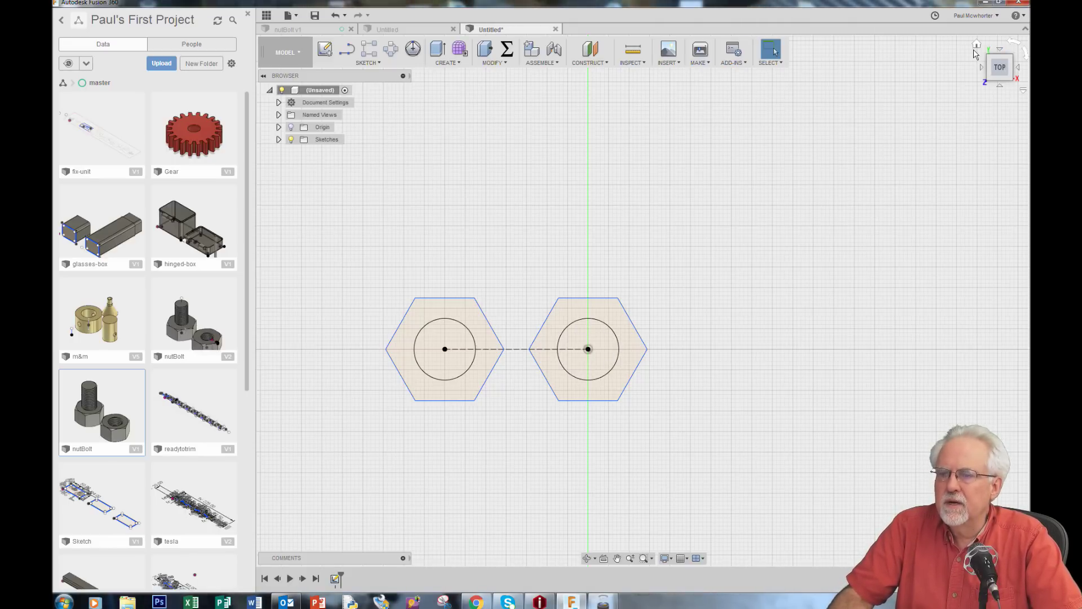
# Extrude the copied hexagon's inner circle 40 mm to one side as a new body for the bolt shank
pyautogui.click(977, 45)
pyautogui.scroll(2, 623, 383)
pyautogui.scroll(-3, 534, 445)
pyautogui.scroll(2, 635, 195)
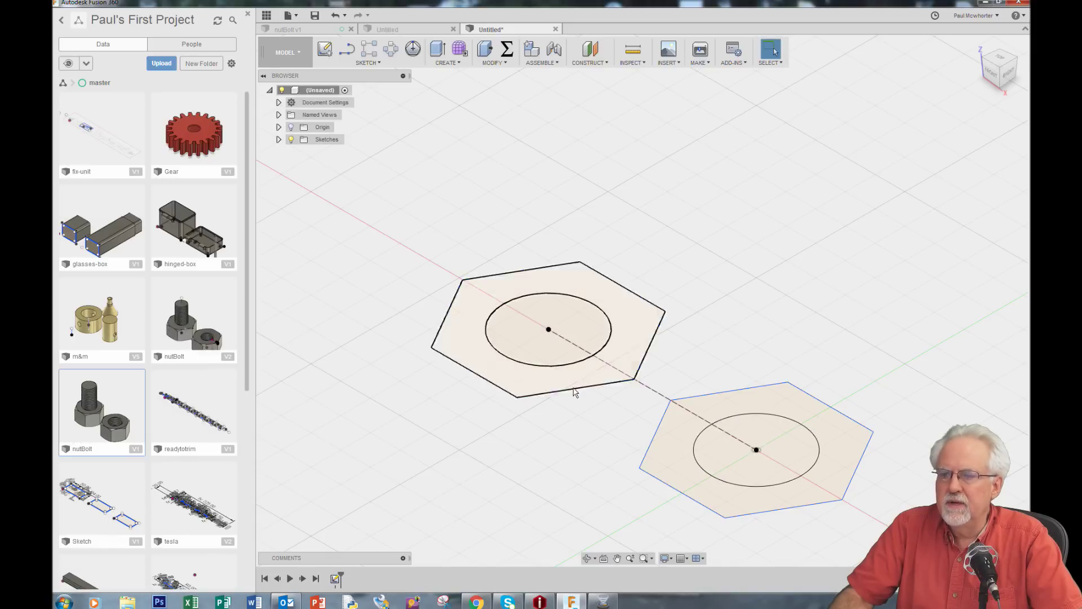
pyautogui.click(539, 346)
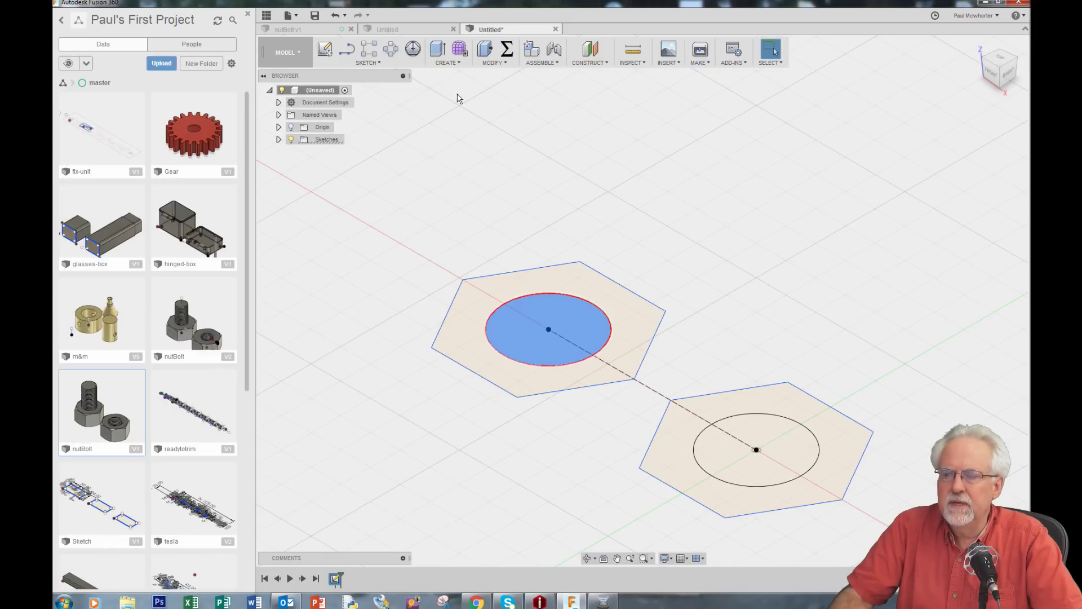
pyautogui.click(447, 62)
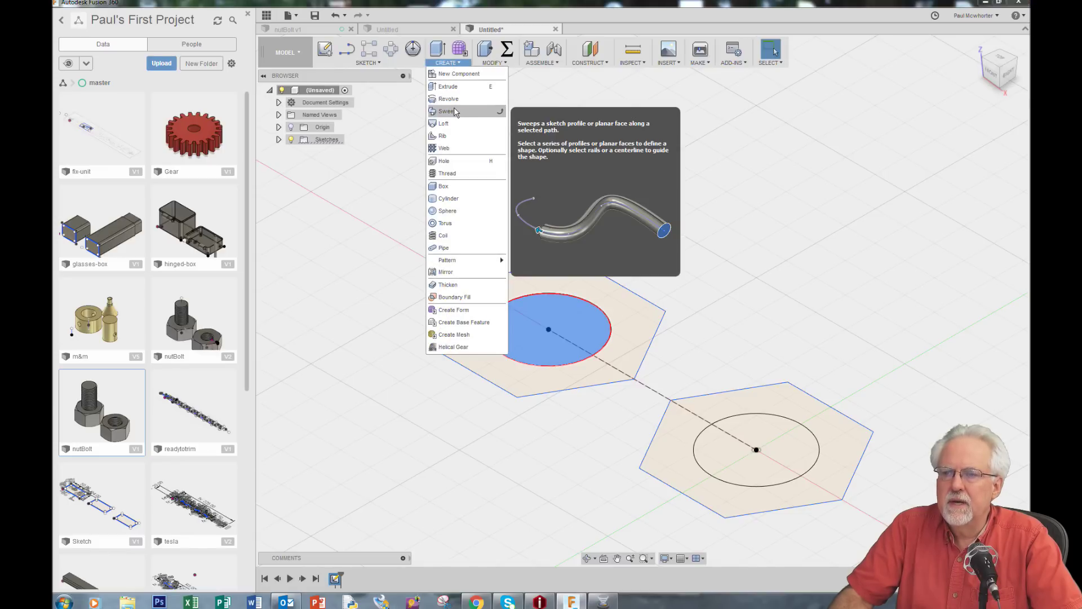
pyautogui.click(458, 87)
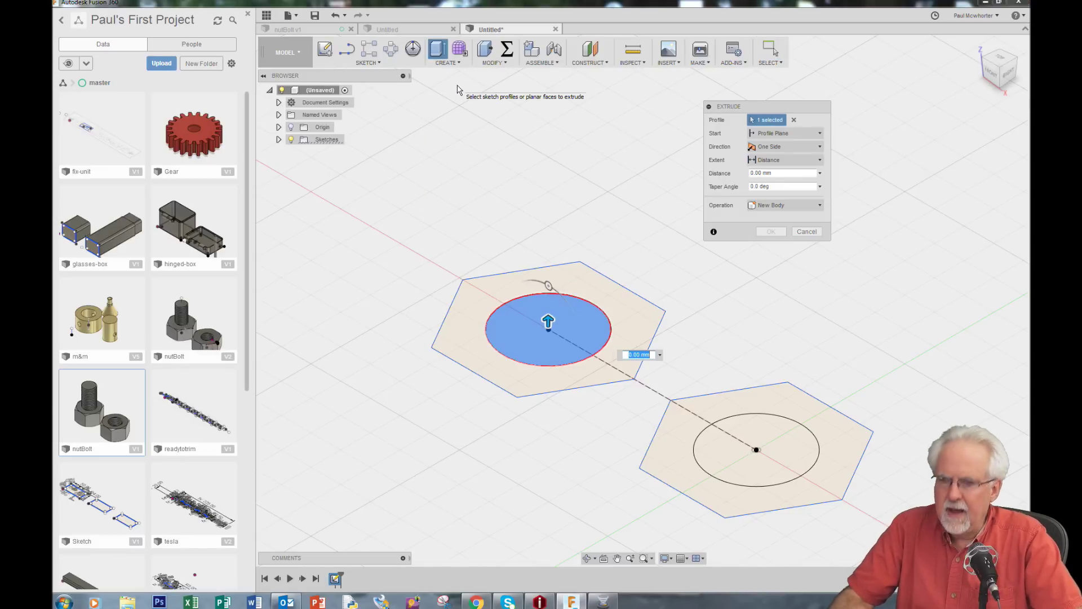
pyautogui.click(790, 173)
pyautogui.write('40')
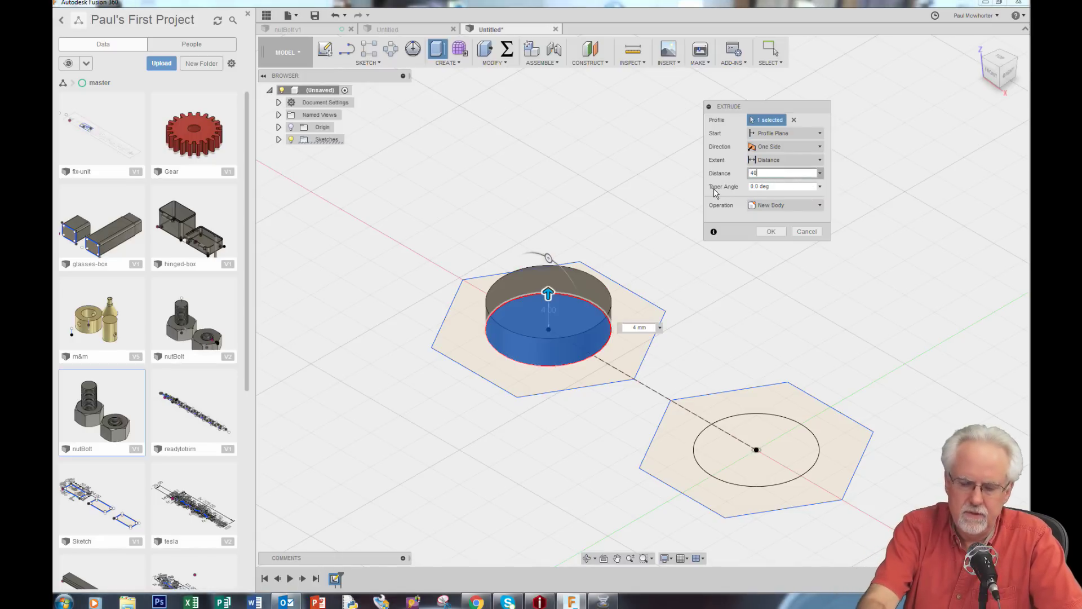
pyautogui.click(772, 232)
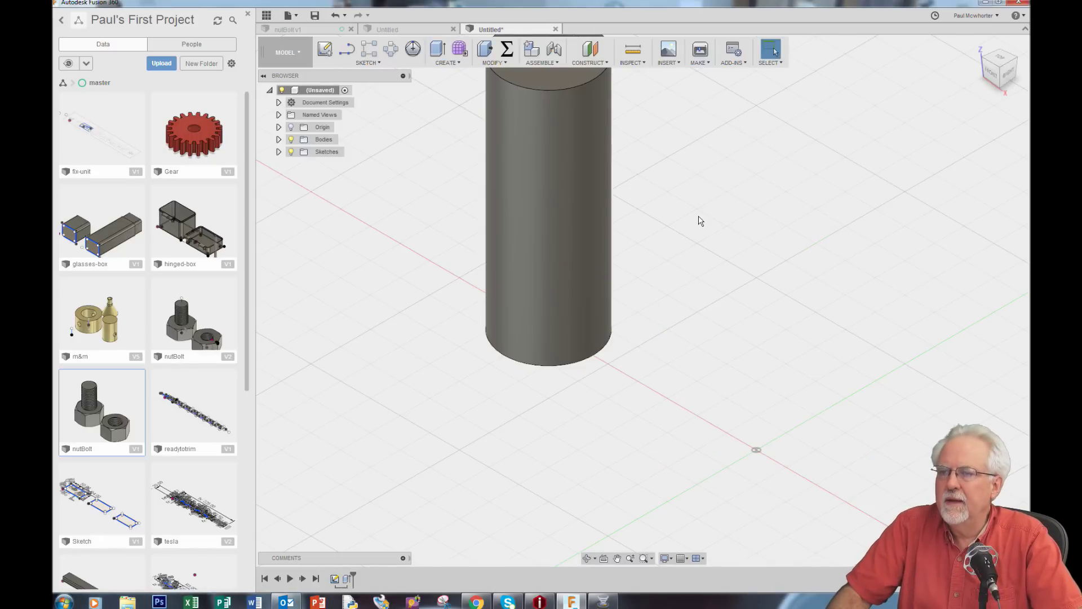
# Make Sketch1 visible again so that both hexagon profiles can be selected
pyautogui.scroll(-2, 699, 219)
pyautogui.scroll(-1, 535, 416)
pyautogui.scroll(1, 654, 129)
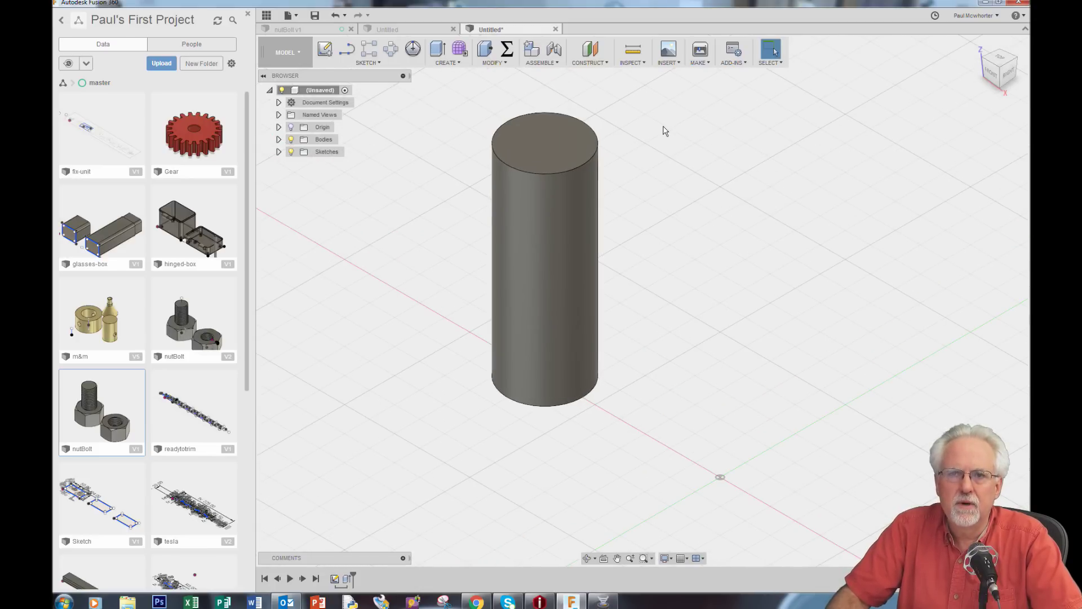
pyautogui.click(279, 152)
pyautogui.click(301, 167)
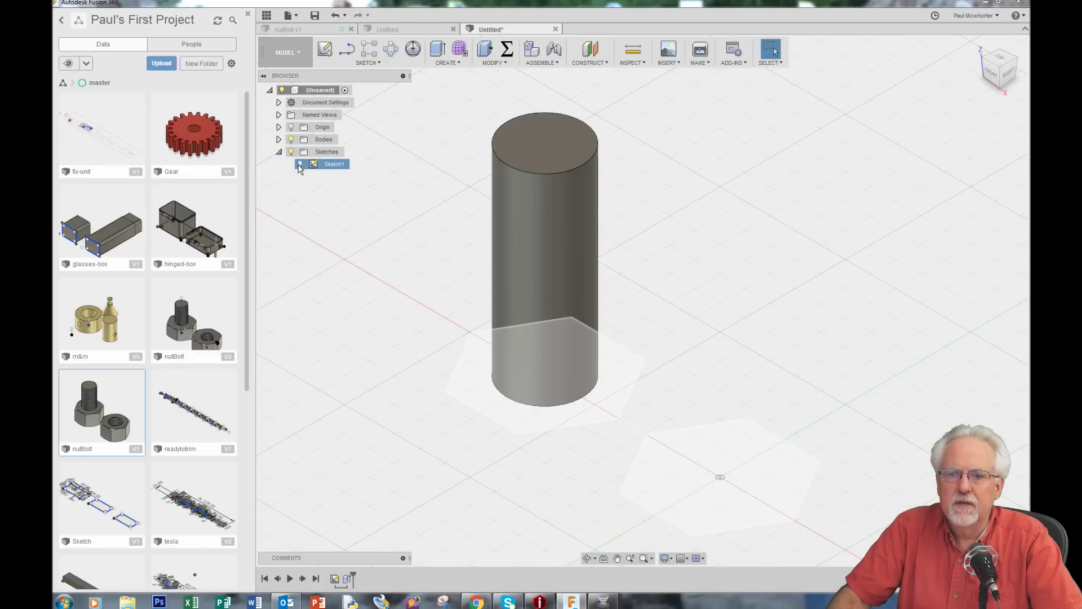
pyautogui.click(300, 165)
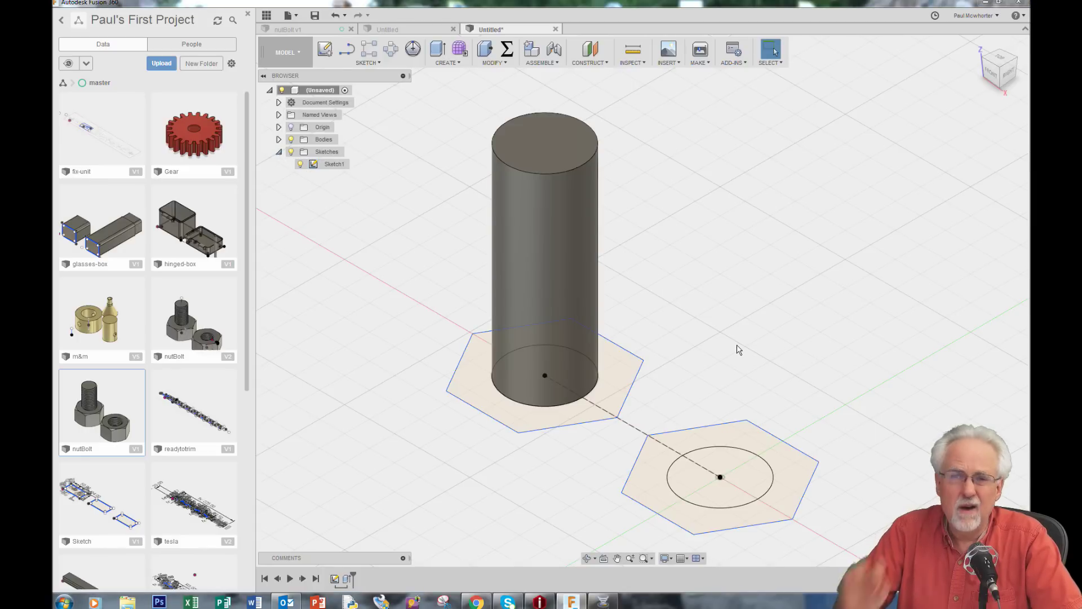
# Extrude both hexagon profiles outside their circles 15 mm together to form the bolt head and the nut
pyautogui.click(619, 374)
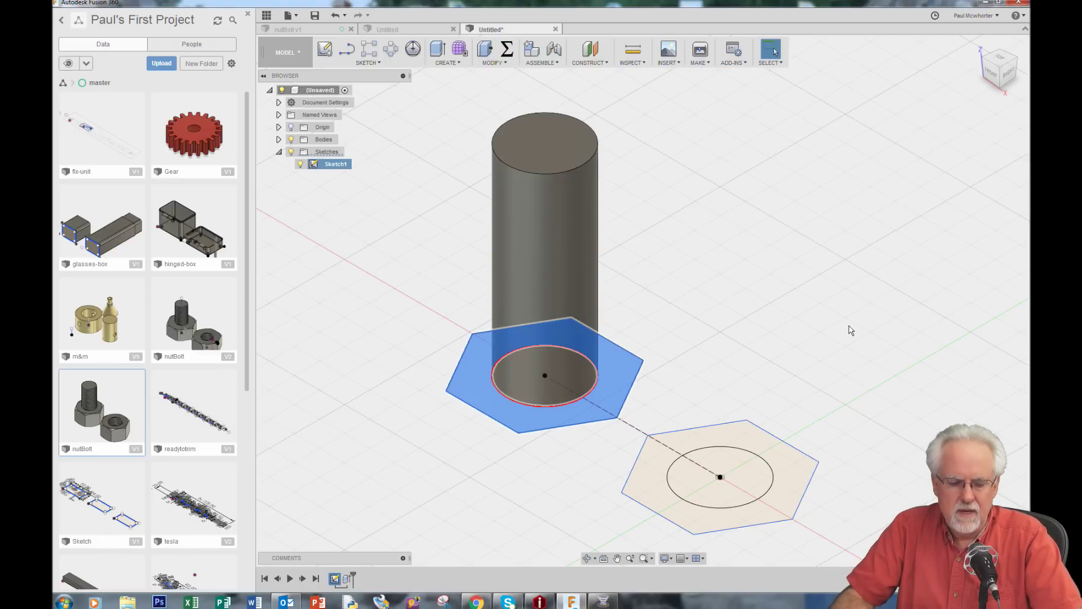
pyautogui.keyDown('ctrl'); pyautogui.click(763, 448); pyautogui.keyUp('ctrl')
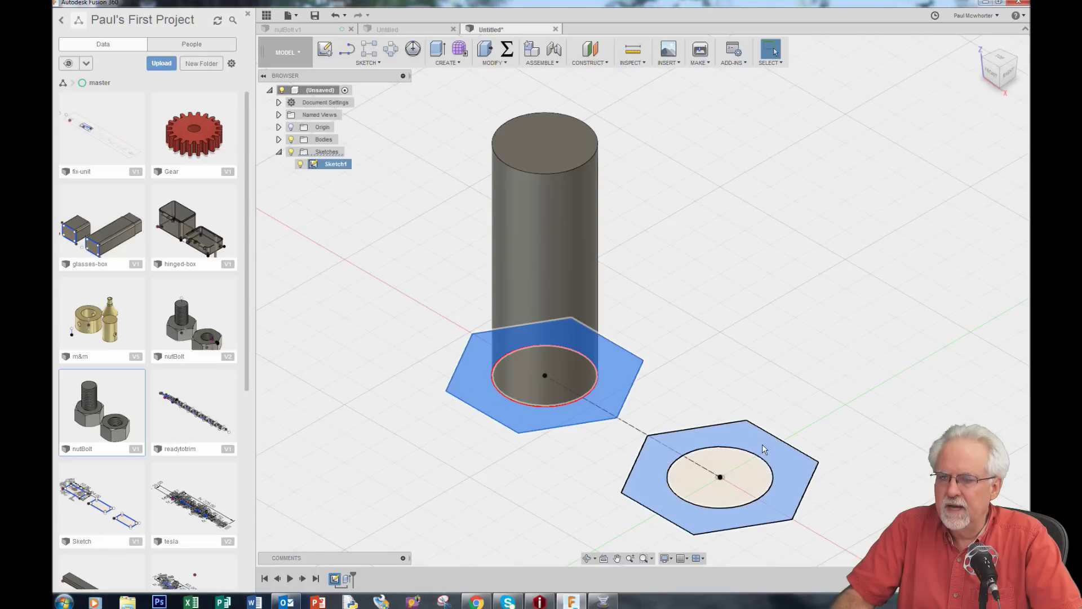
pyautogui.click(446, 63)
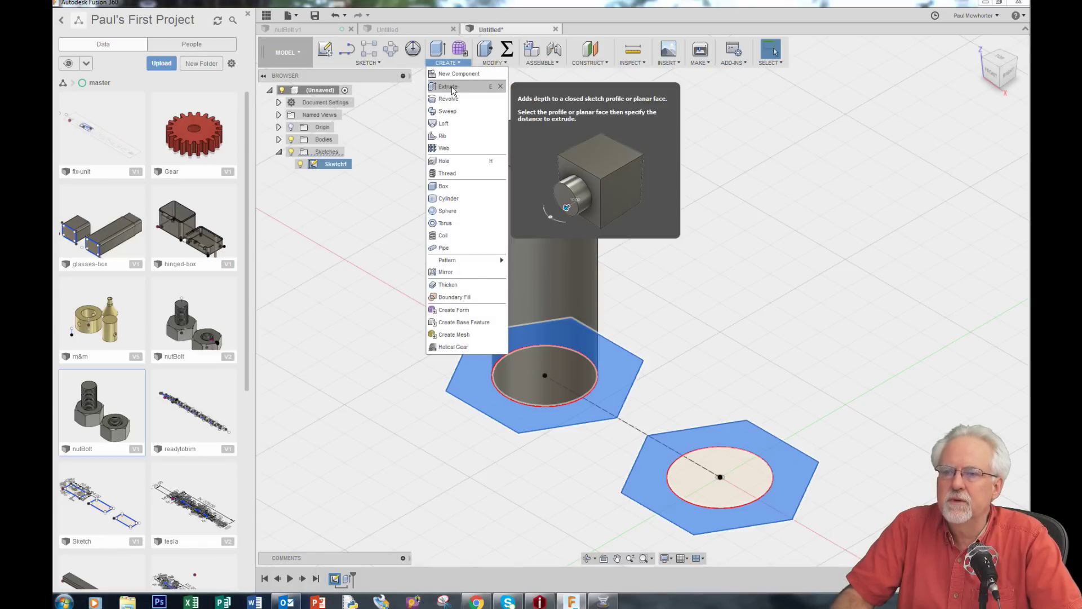
pyautogui.click(451, 91)
pyautogui.click(778, 174)
pyautogui.write('15')
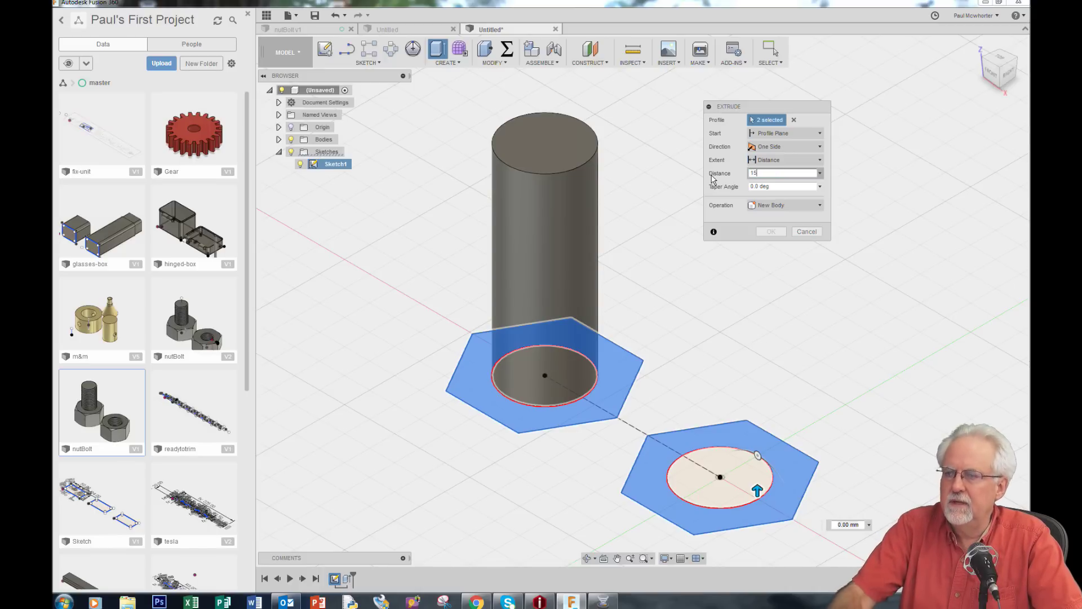
pyautogui.click(776, 233)
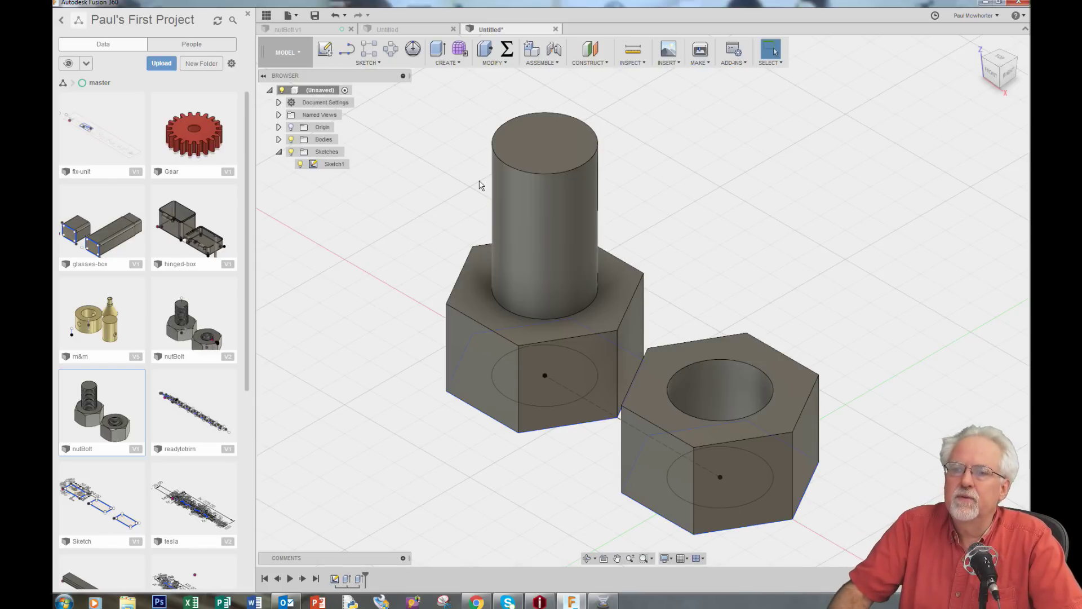
# Add a modeled, full-length M15x1.5 ISO Metric thread to the inner face of the nut's hole
pyautogui.click(465, 64)
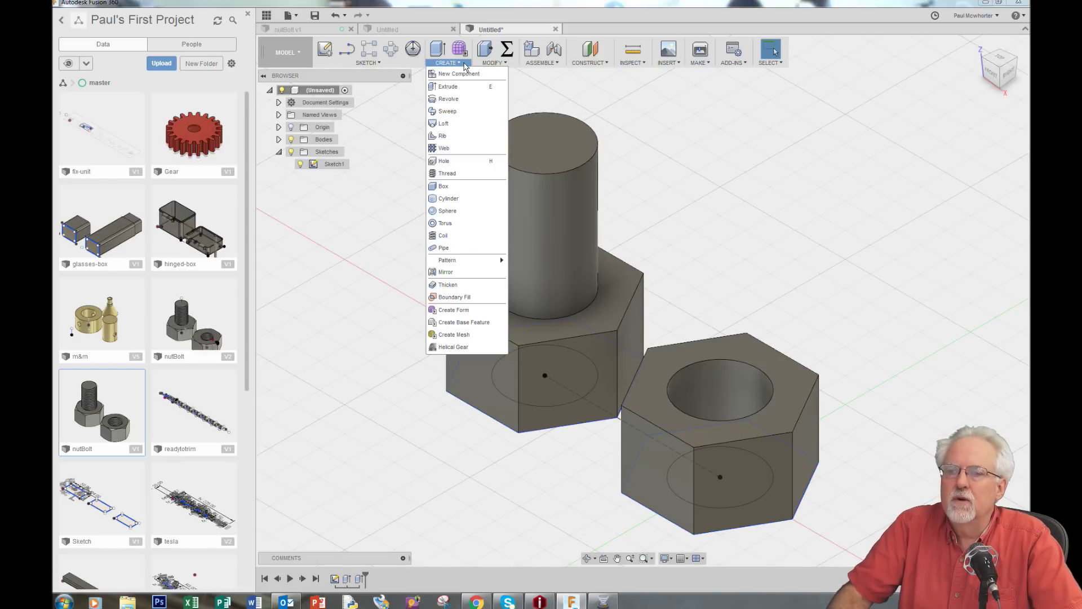
pyautogui.click(460, 174)
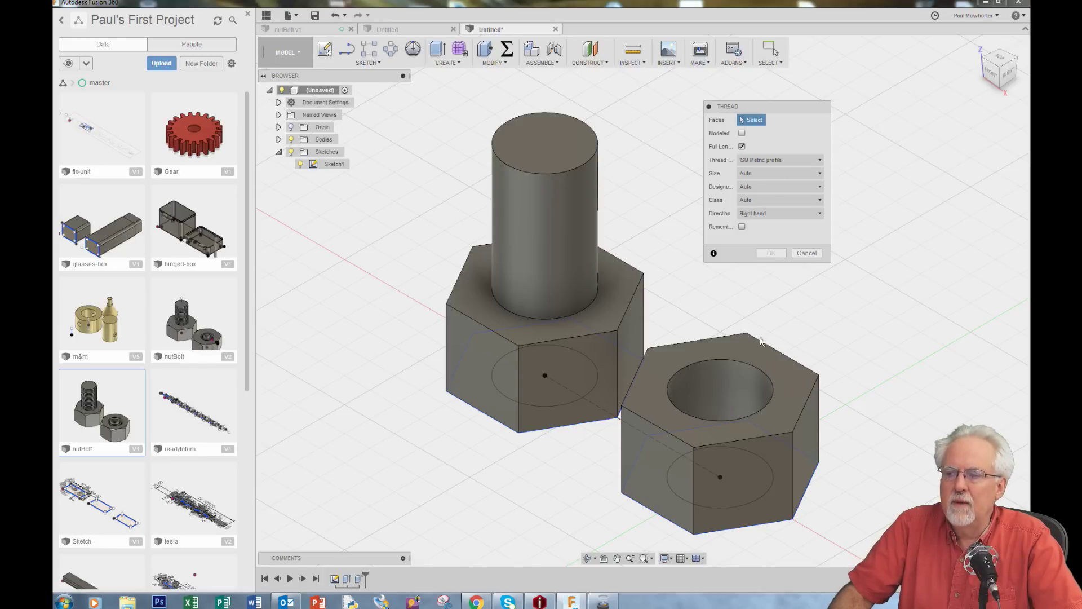
pyautogui.click(720, 385)
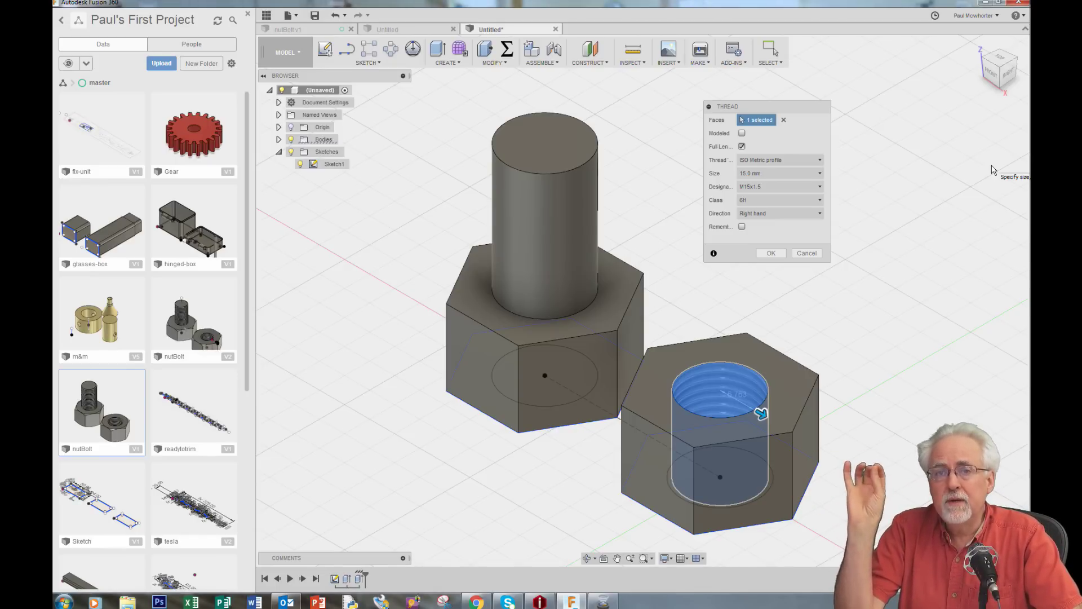
pyautogui.click(742, 133)
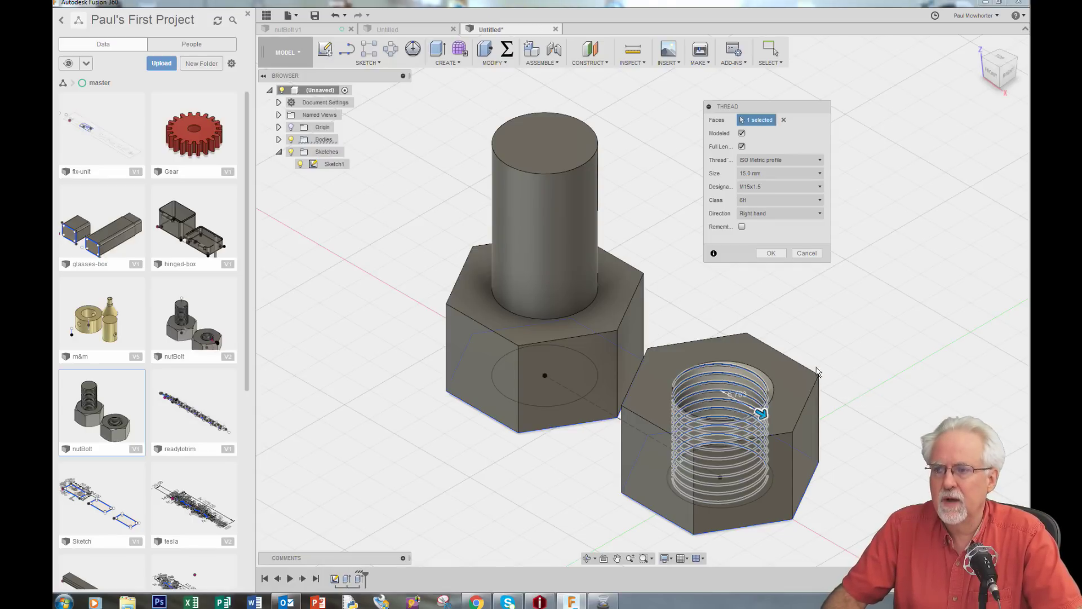
pyautogui.click(771, 253)
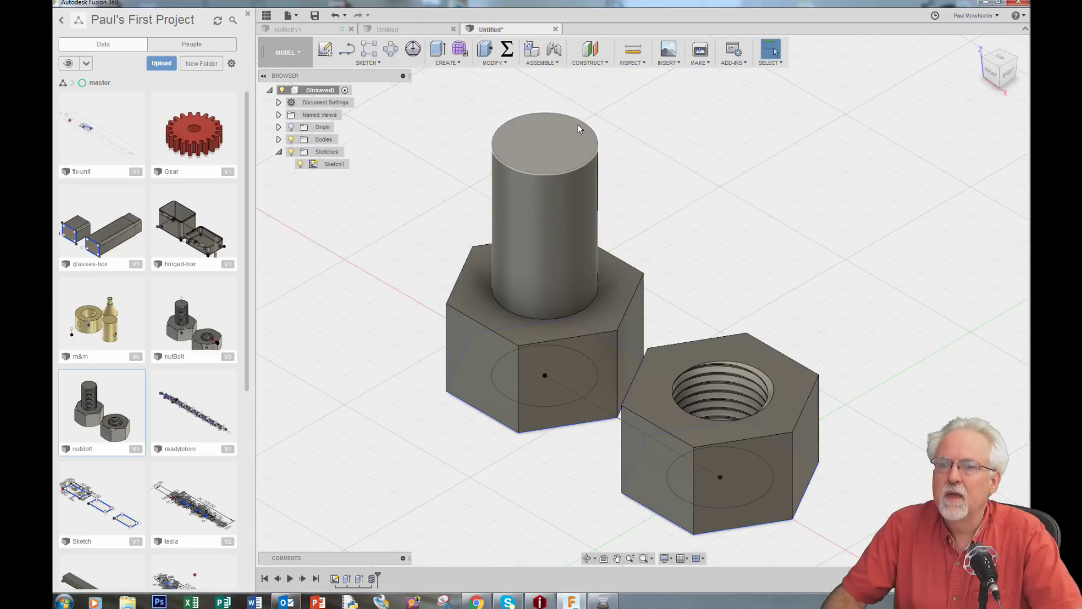
# Add a modeled, full-length M15x1.5 ISO Metric thread to the cylindrical face of the bolt shank
pyautogui.click(465, 64)
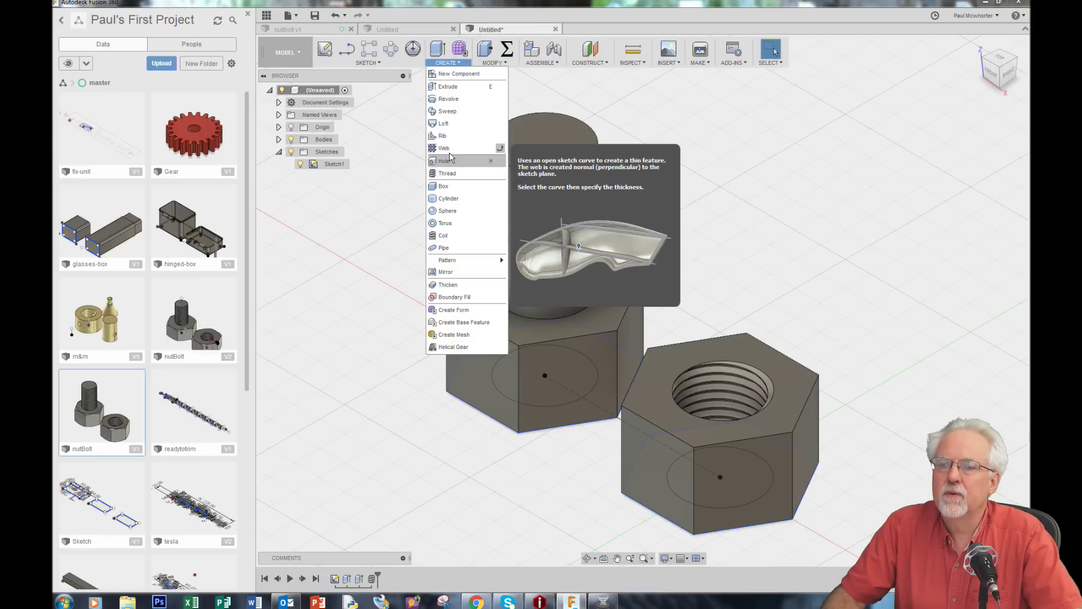
pyautogui.click(447, 173)
pyautogui.click(553, 252)
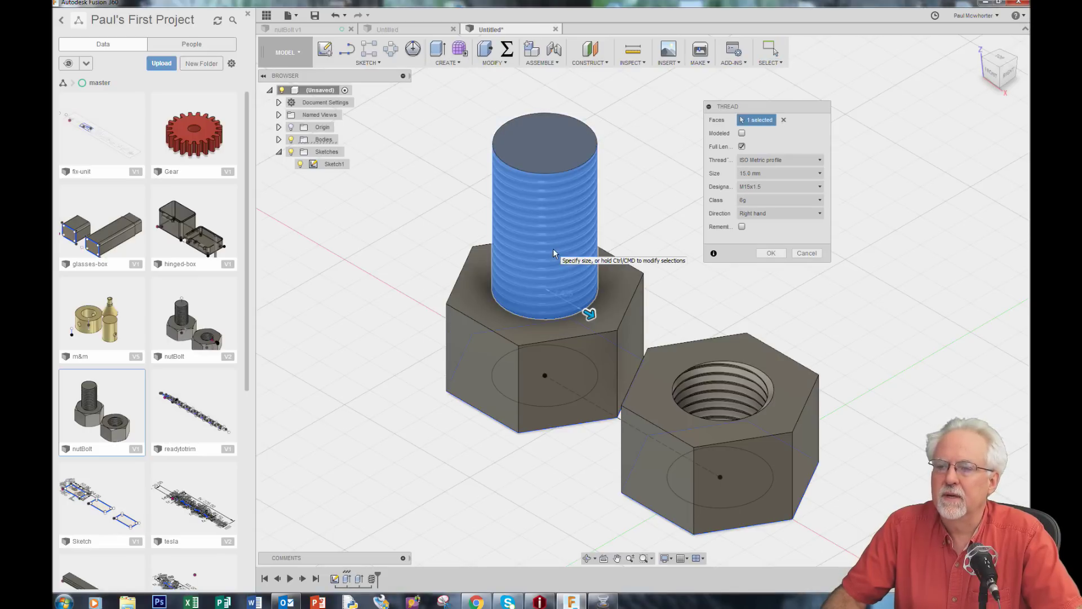
pyautogui.moveTo(781, 110); pyautogui.dragTo(805, 111)
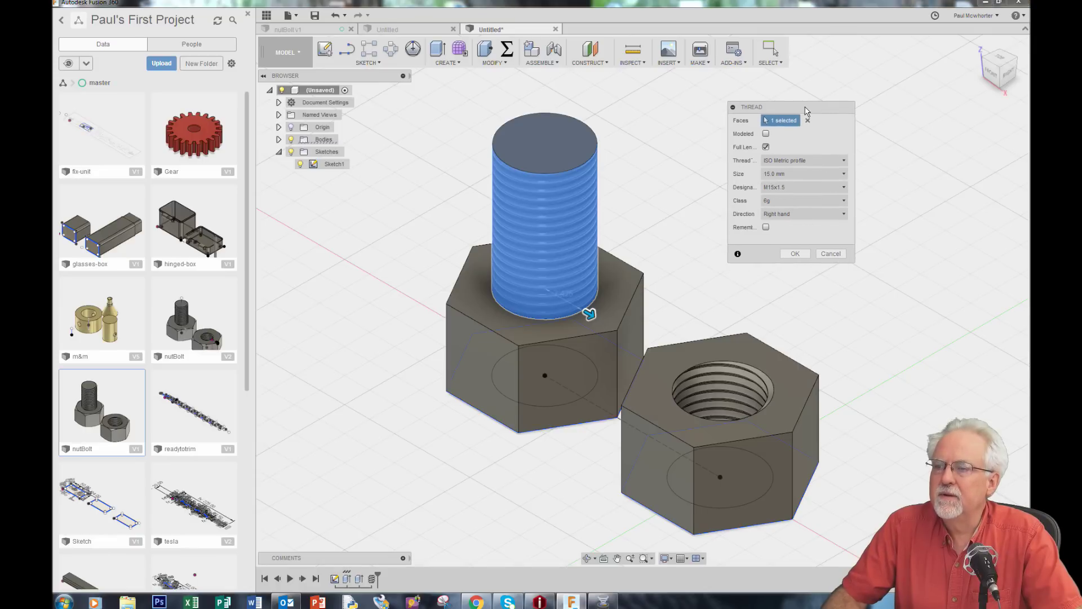
pyautogui.click(765, 147)
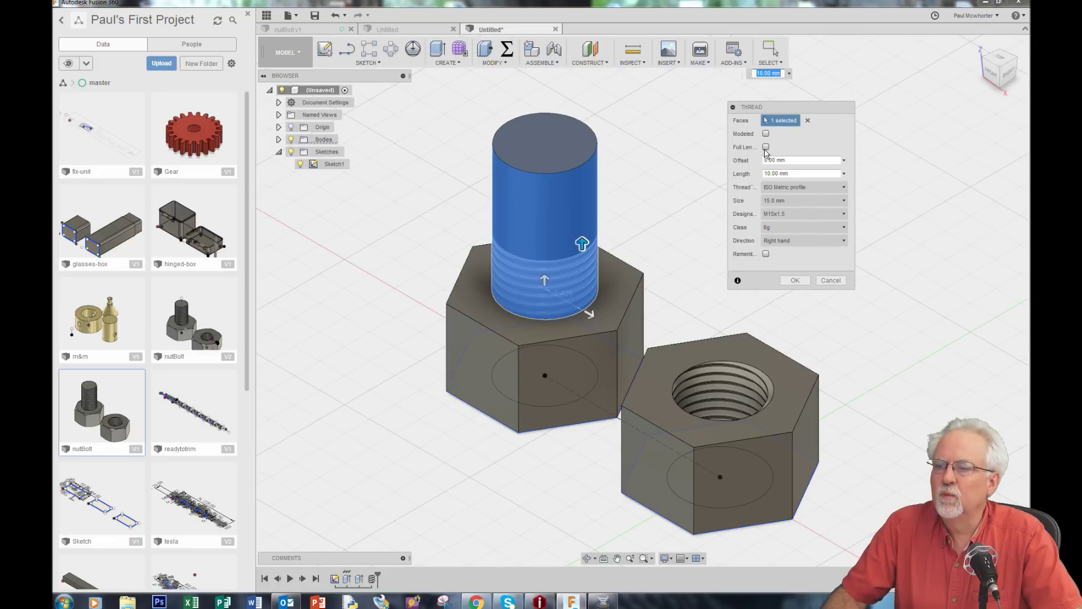
pyautogui.moveTo(588, 200)
pyautogui.mouseDown()
pyautogui.moveTo(587, 243)
pyautogui.moveTo(595, 174)
pyautogui.moveTo(583, 214)
pyautogui.mouseUp()
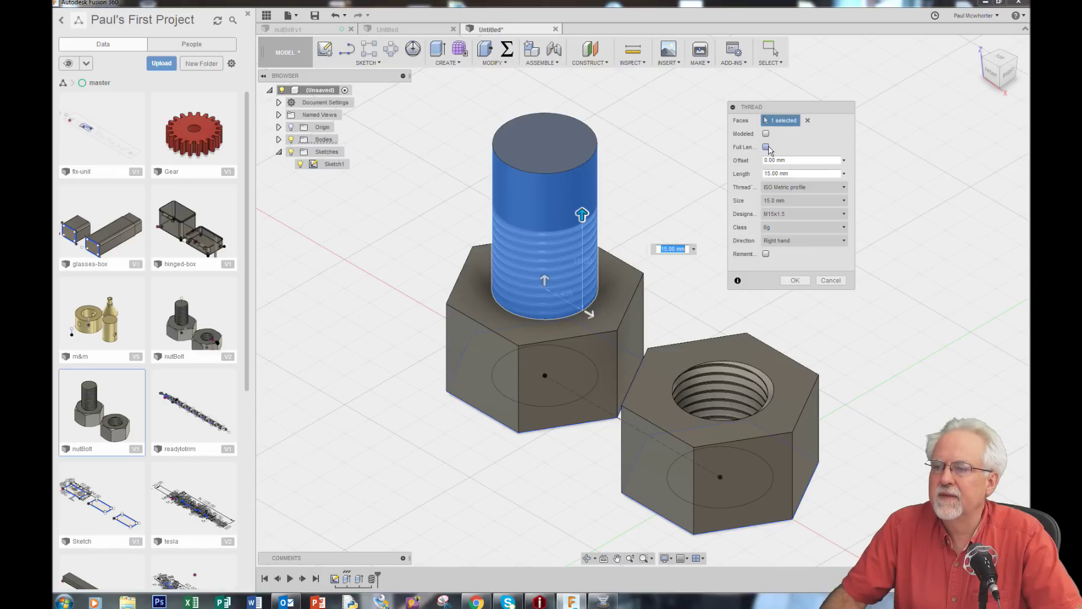
pyautogui.click(766, 147)
pyautogui.click(766, 133)
pyautogui.click(794, 254)
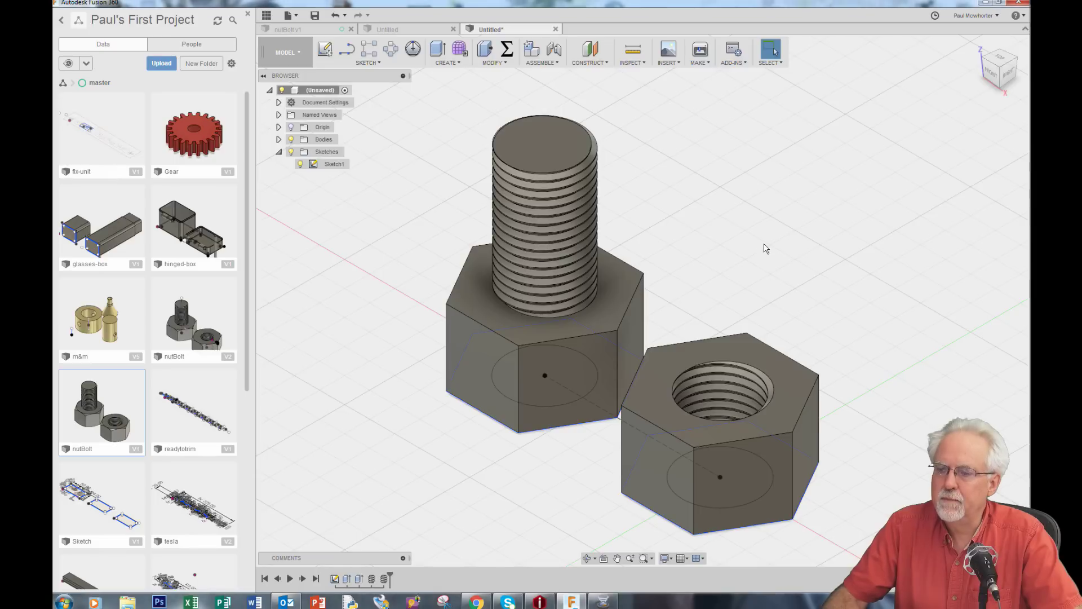
pyautogui.scroll(-1, 766, 249)
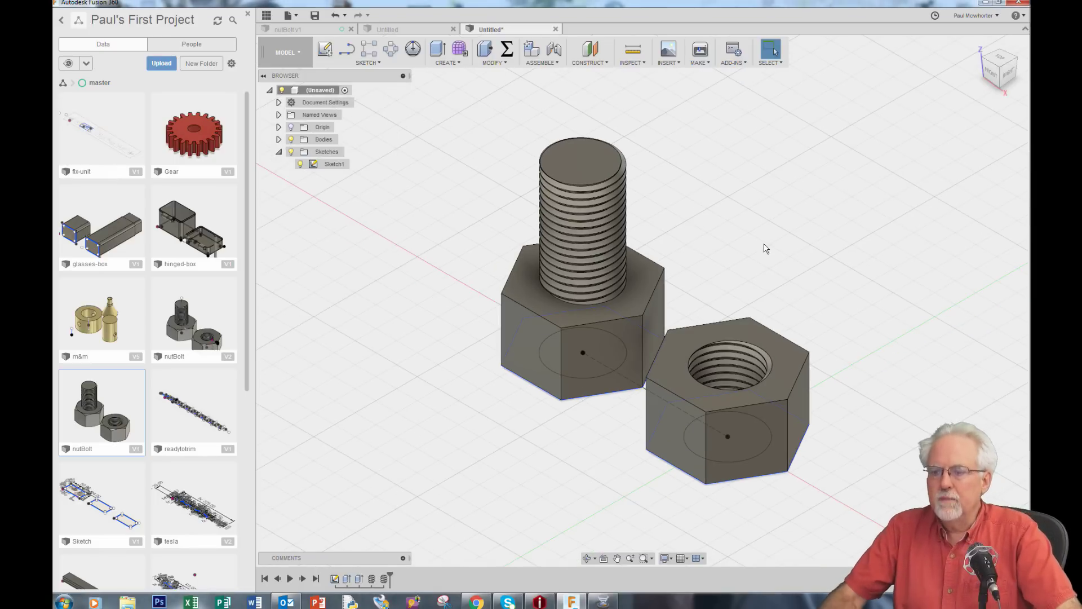
pyautogui.click(588, 558)
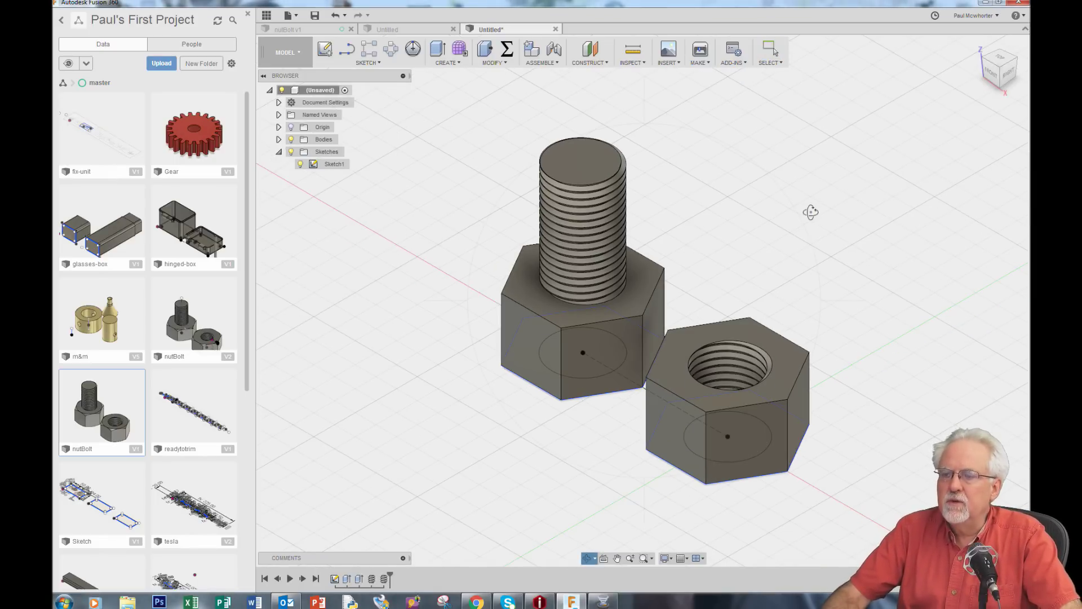
pyautogui.moveTo(810, 212)
pyautogui.mouseDown()
pyautogui.moveTo(836, 176)
pyautogui.moveTo(819, 201)
pyautogui.mouseUp()
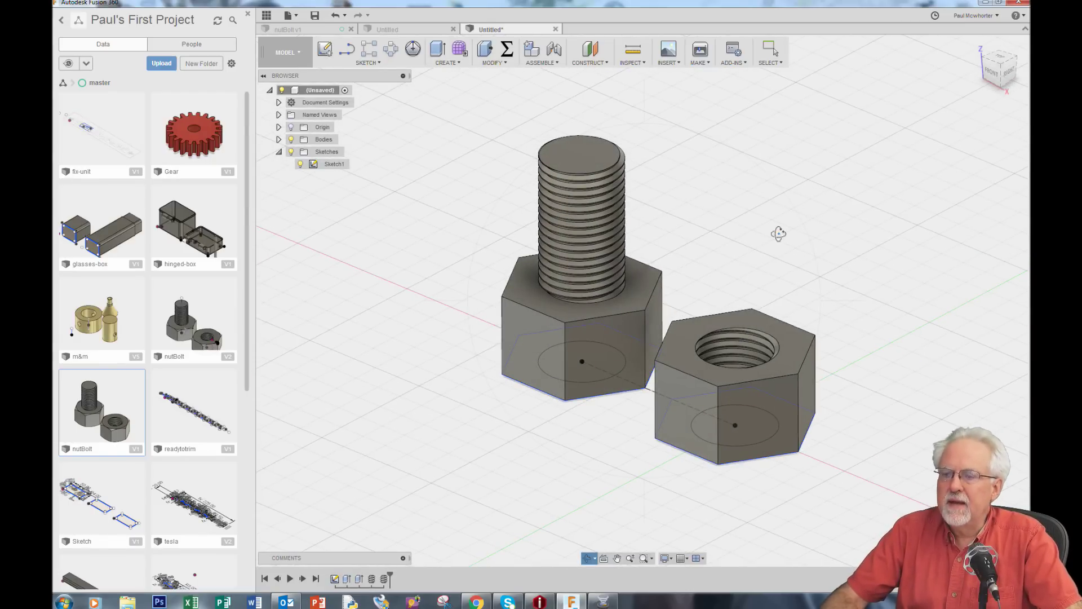
pyautogui.rightClick(462, 385)
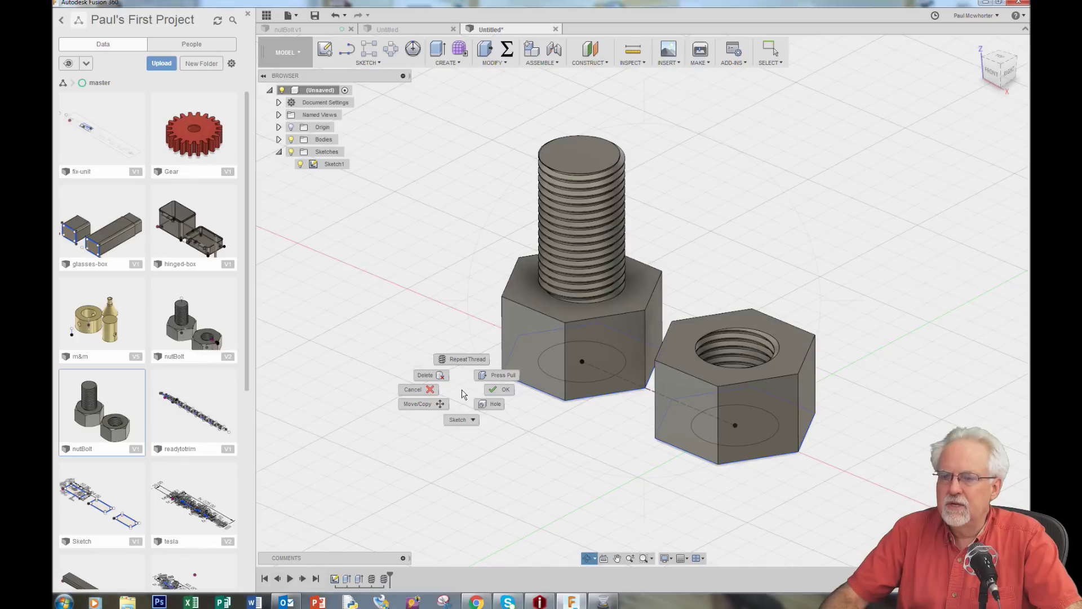
pyautogui.click(496, 395)
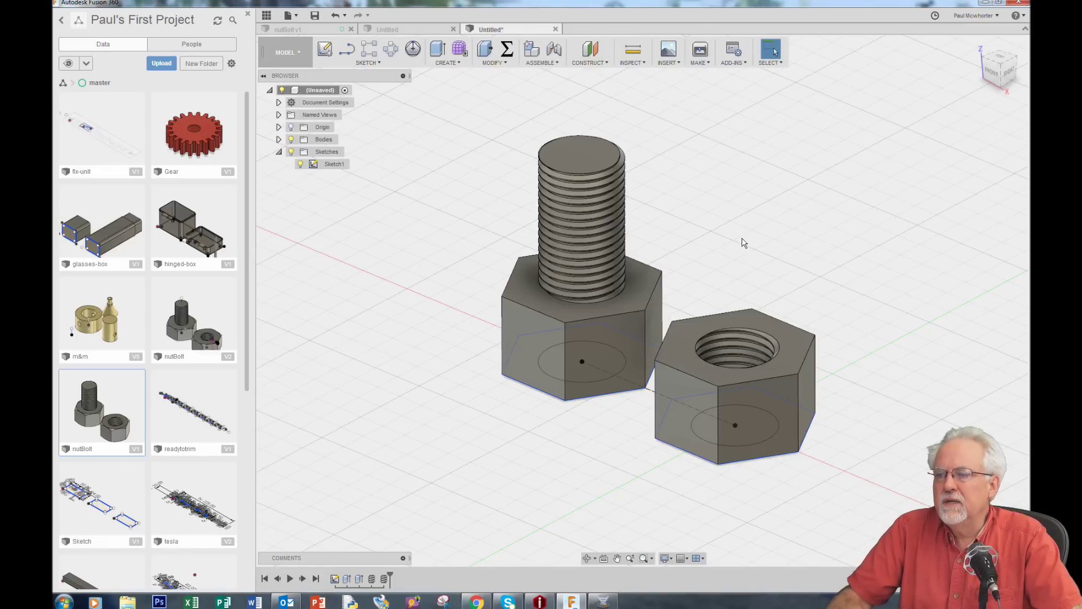
# Hide the nut body, Body2, so that the origin planes inside it can be selected
pyautogui.click(278, 140)
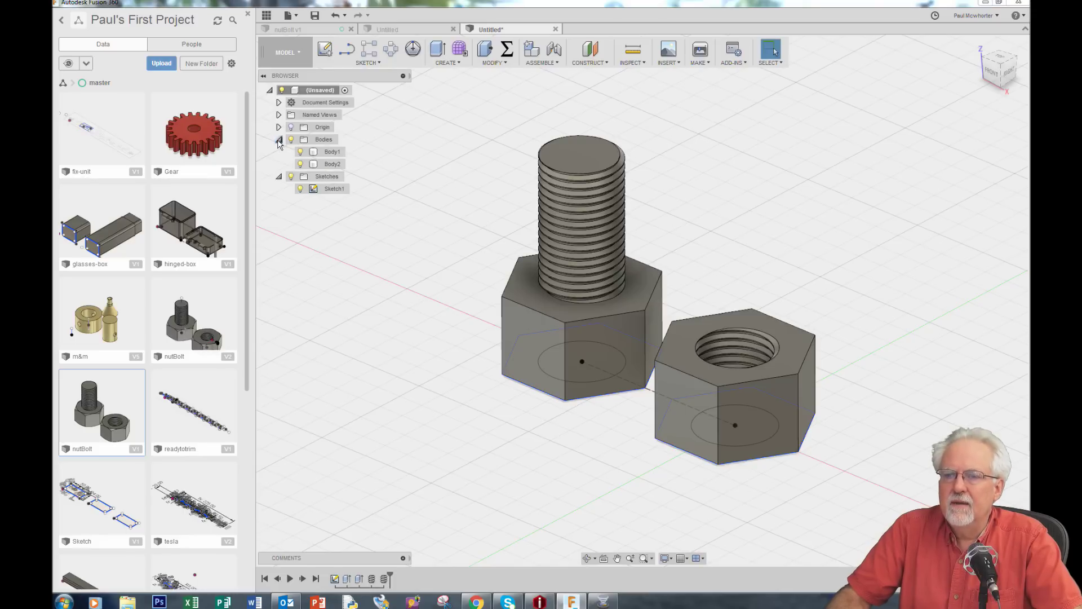
pyautogui.click(300, 164)
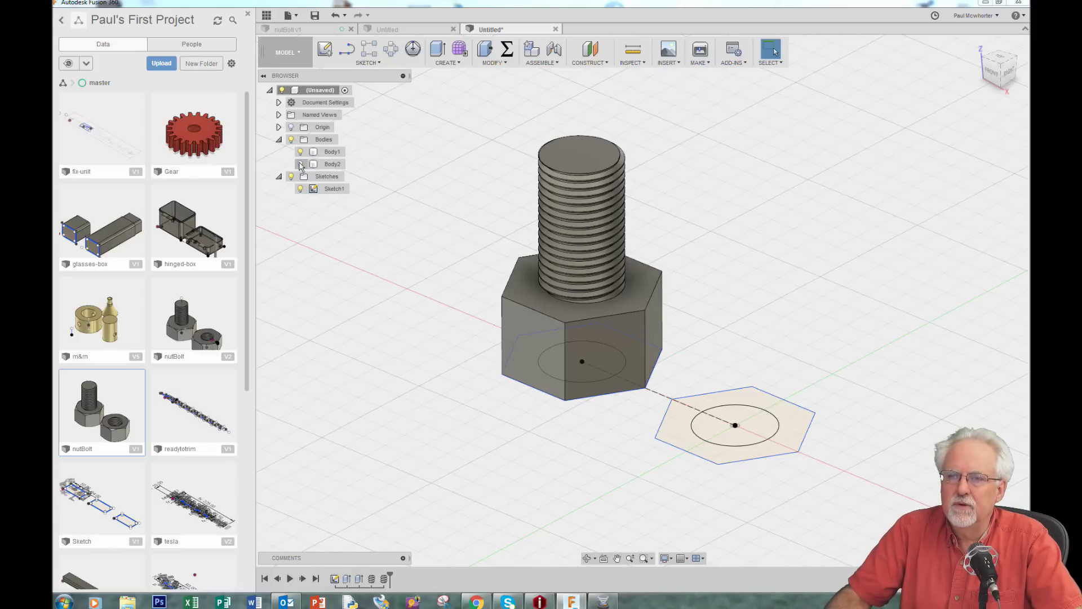
pyautogui.click(373, 63)
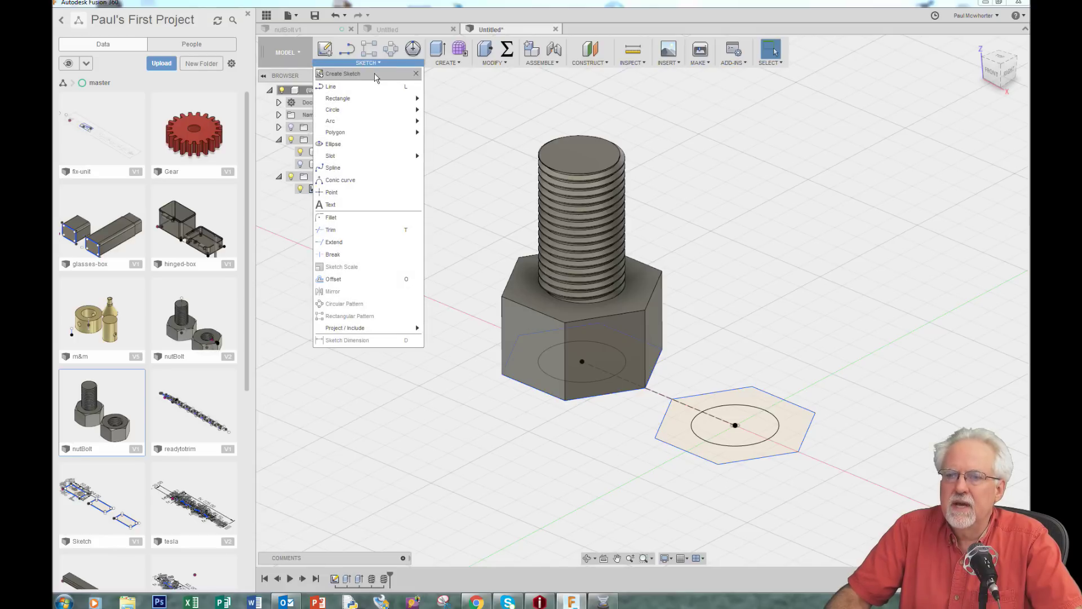
pyautogui.click(374, 74)
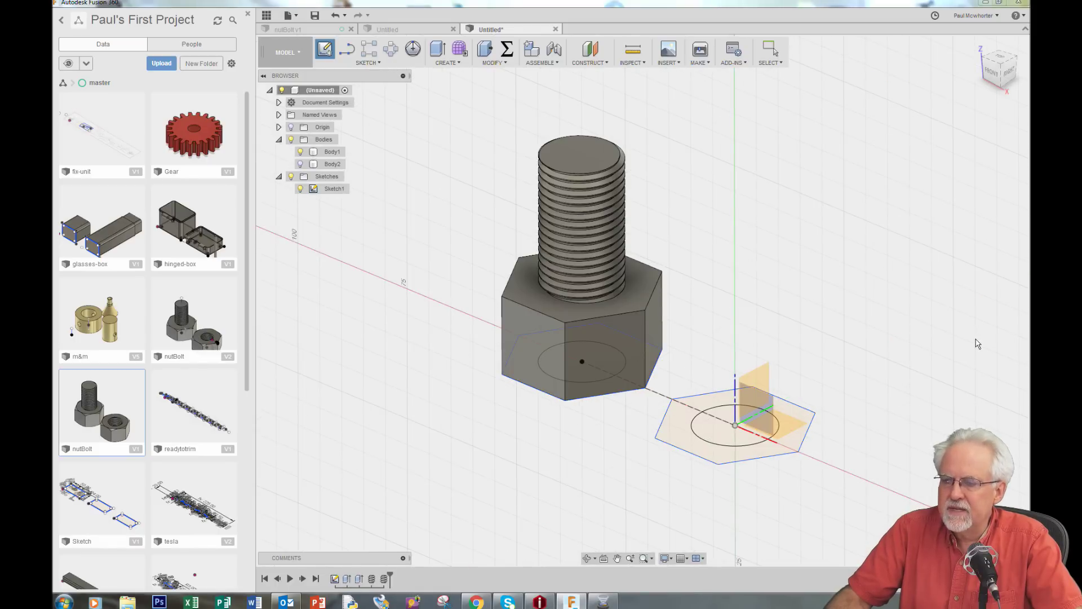
pyautogui.click(759, 414)
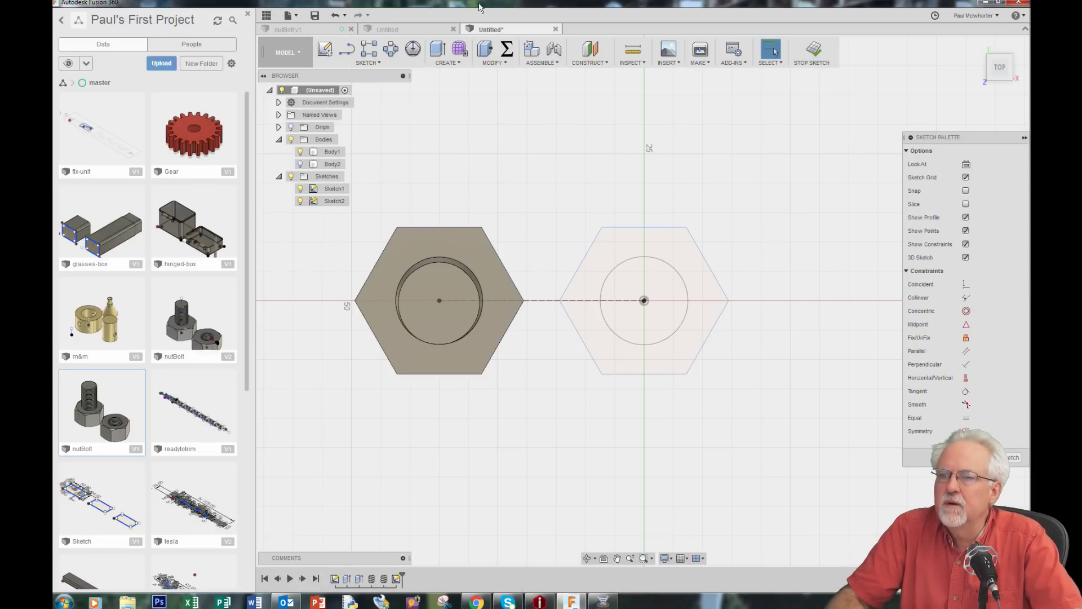
pyautogui.click(335, 16)
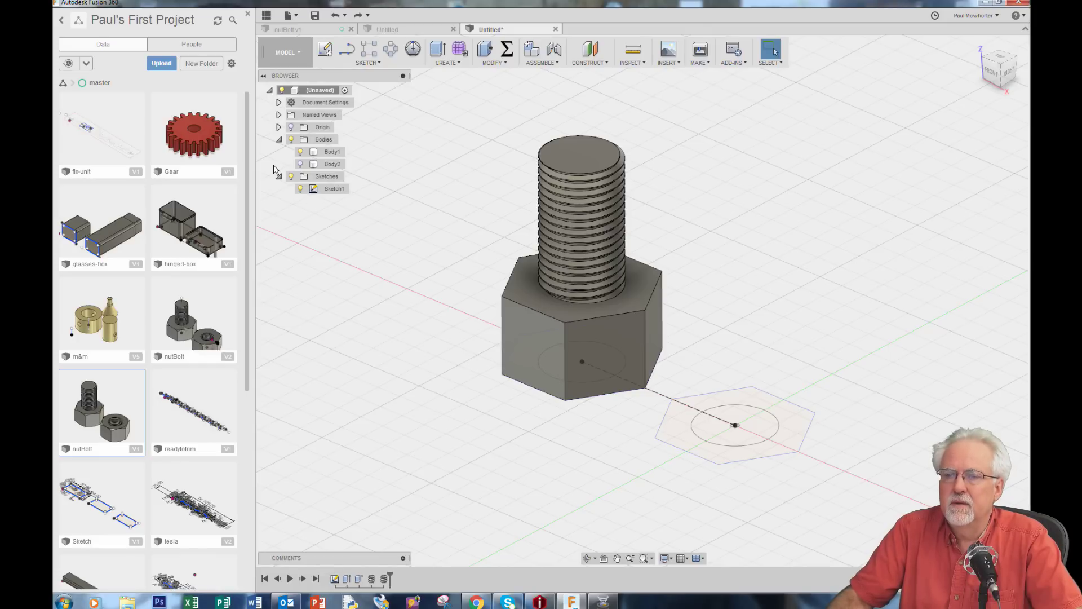
# Start a new sketch on the vertical front origin plane and make the nut body, Body2, visible again
pyautogui.click(379, 63)
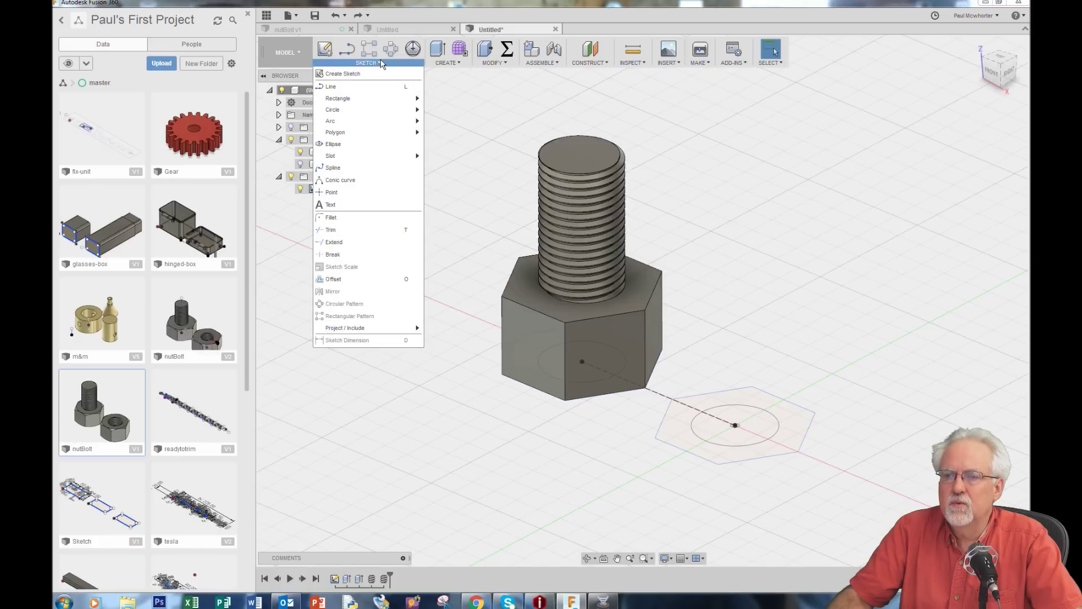
pyautogui.moveTo(360, 103)
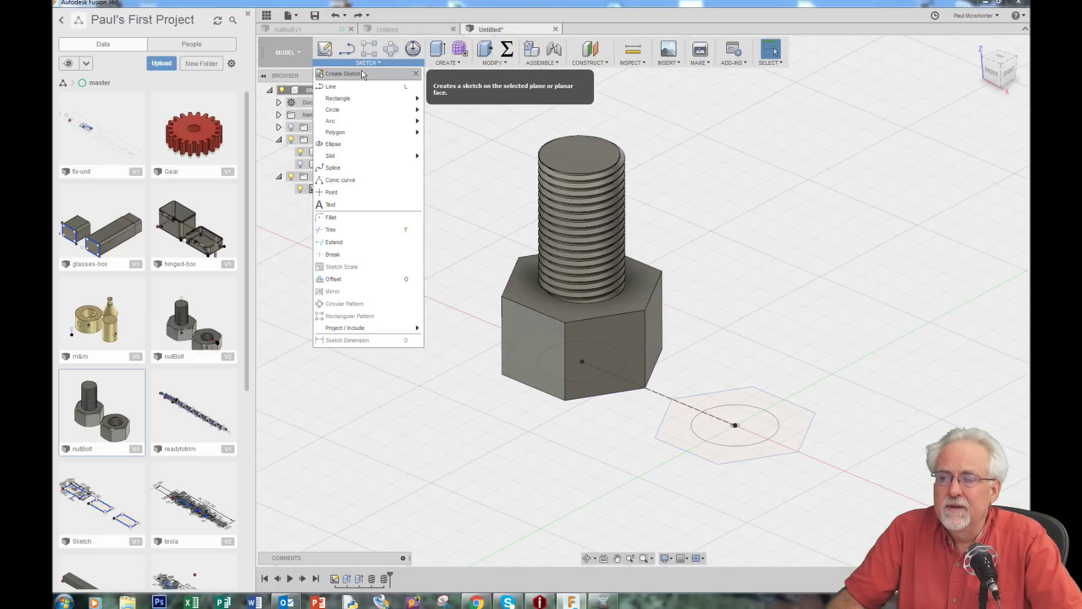
pyautogui.click(363, 74)
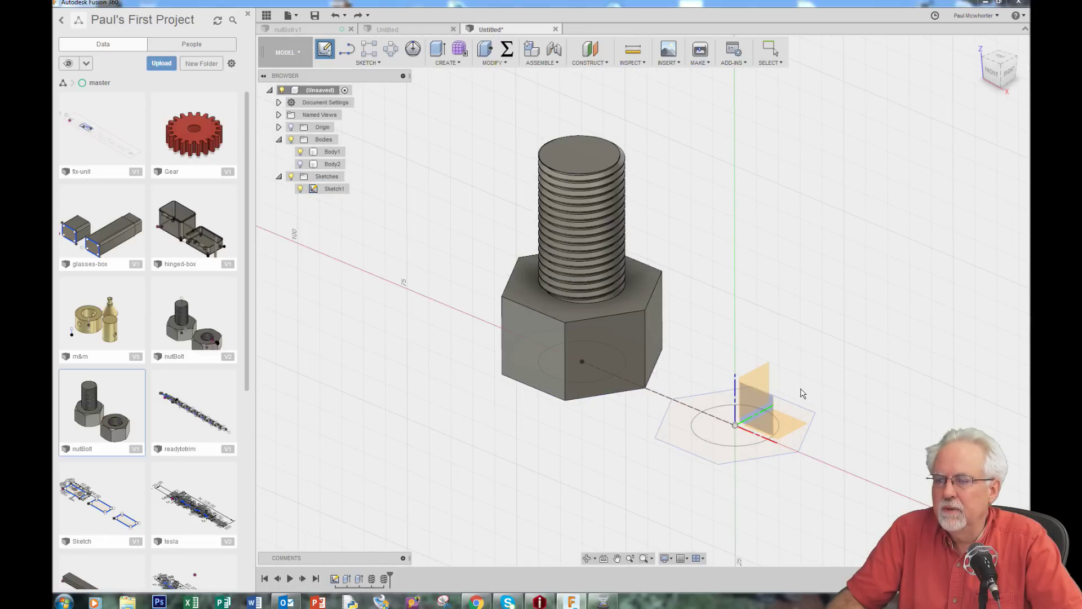
pyautogui.click(770, 404)
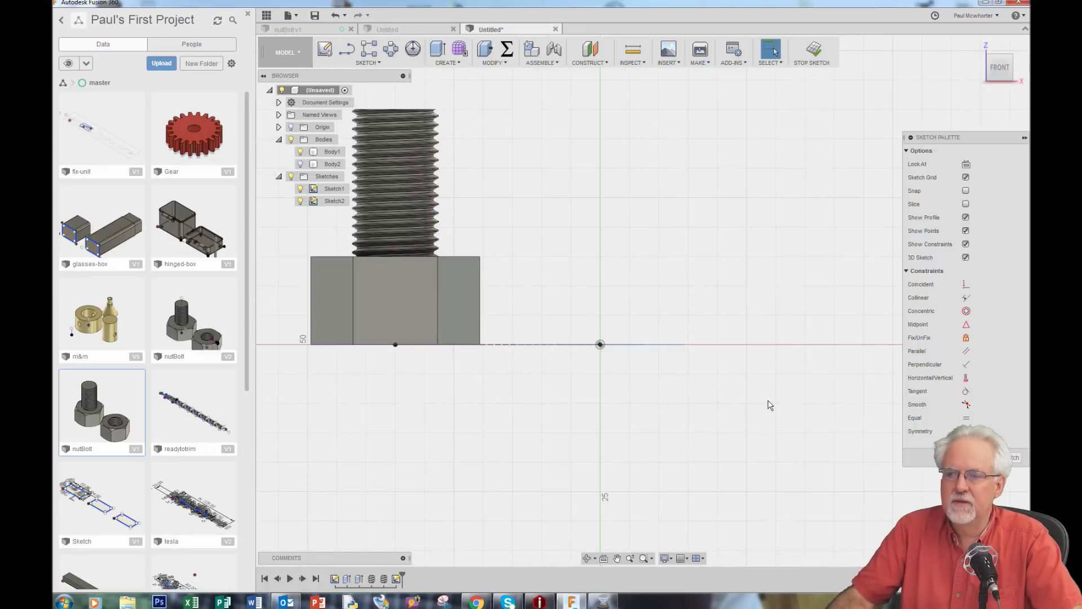
pyautogui.click(300, 164)
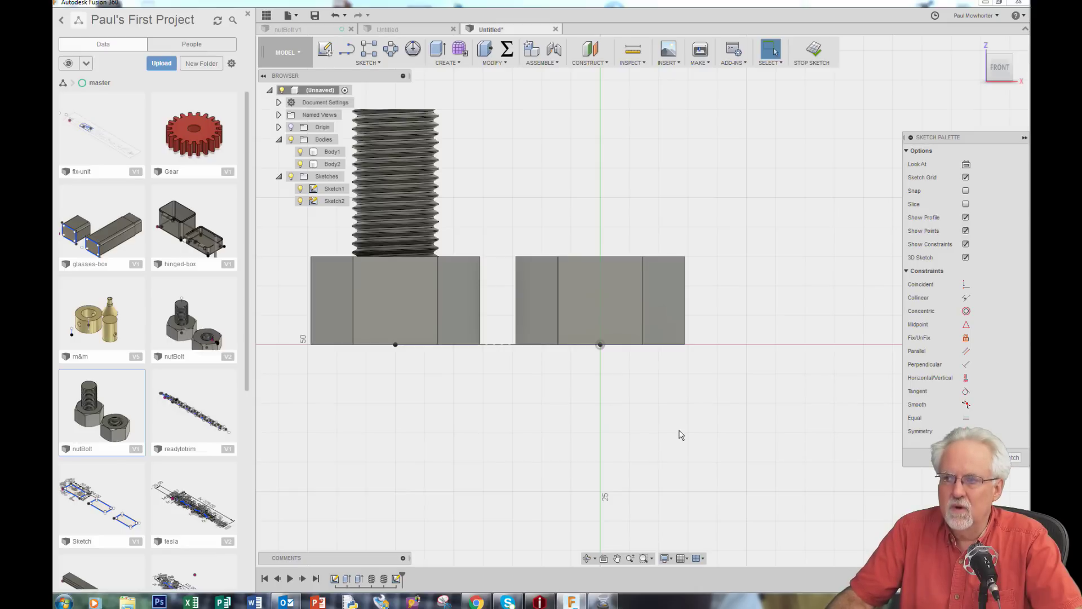
# Draw a horizontal line about 2.4 mm long inward along the nut's top edge, starting at its outer upper corner
pyautogui.scroll(-3, 740, 455)
pyautogui.scroll(4, 375, 188)
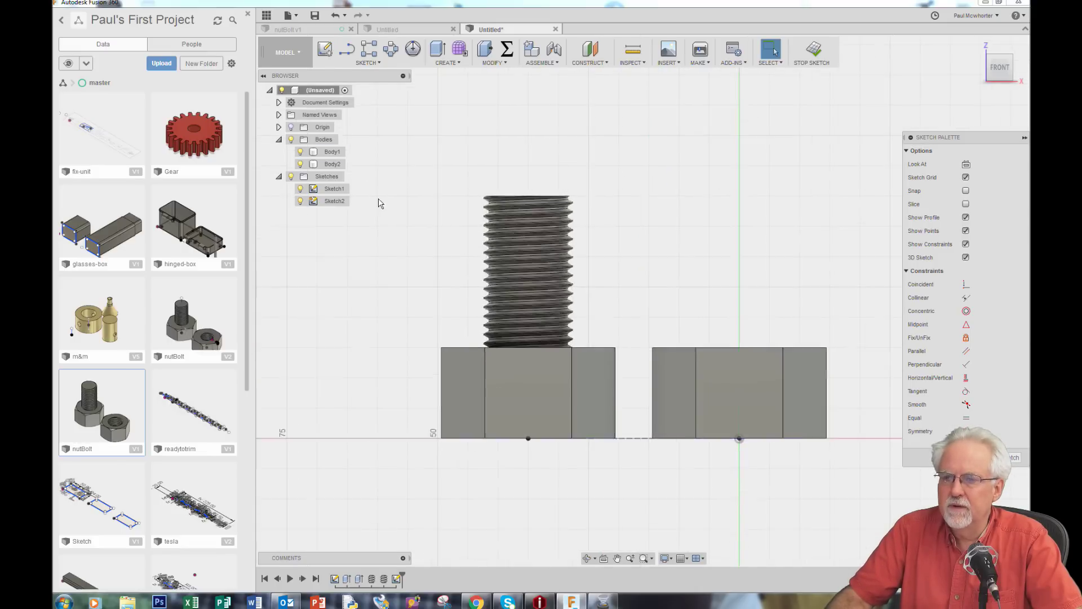
pyautogui.scroll(-2, 709, 416)
pyautogui.scroll(2, 879, 510)
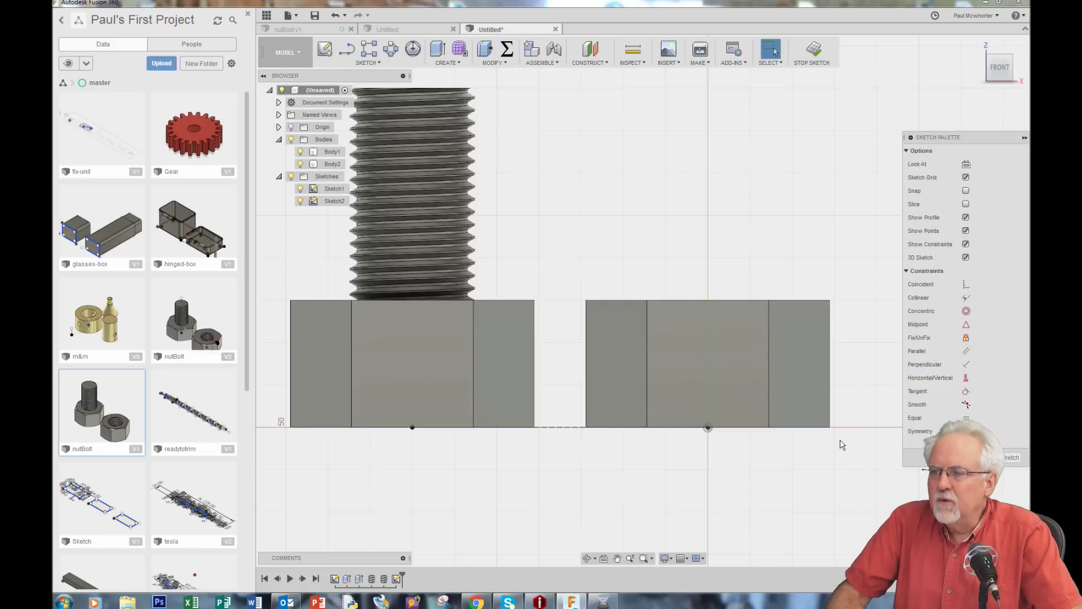
pyautogui.scroll(4, 842, 445)
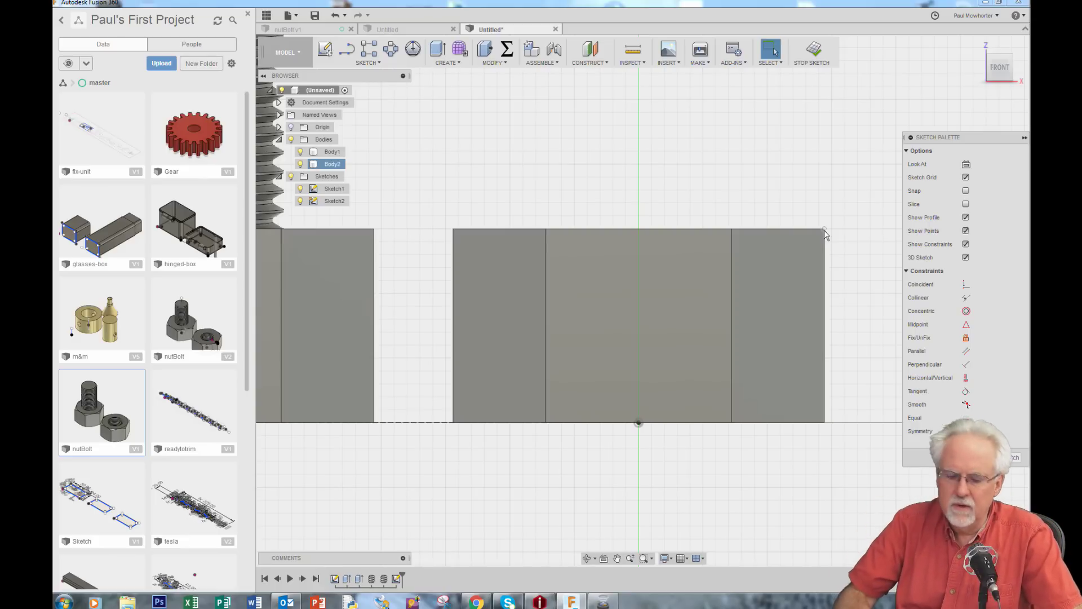
pyautogui.press('l')
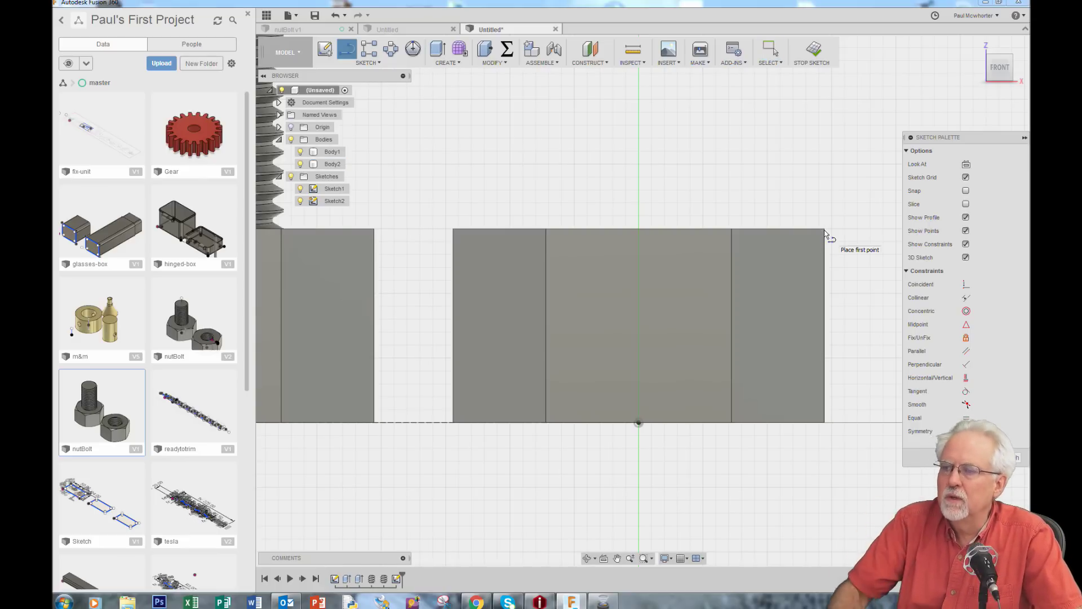
pyautogui.scroll(3, 836, 197)
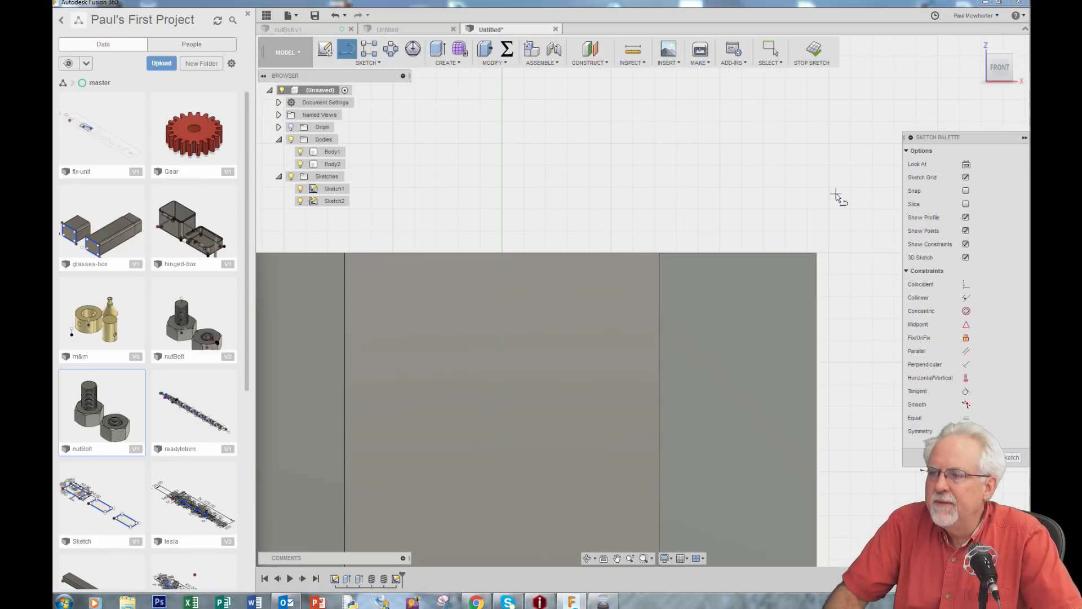
pyautogui.click(815, 259)
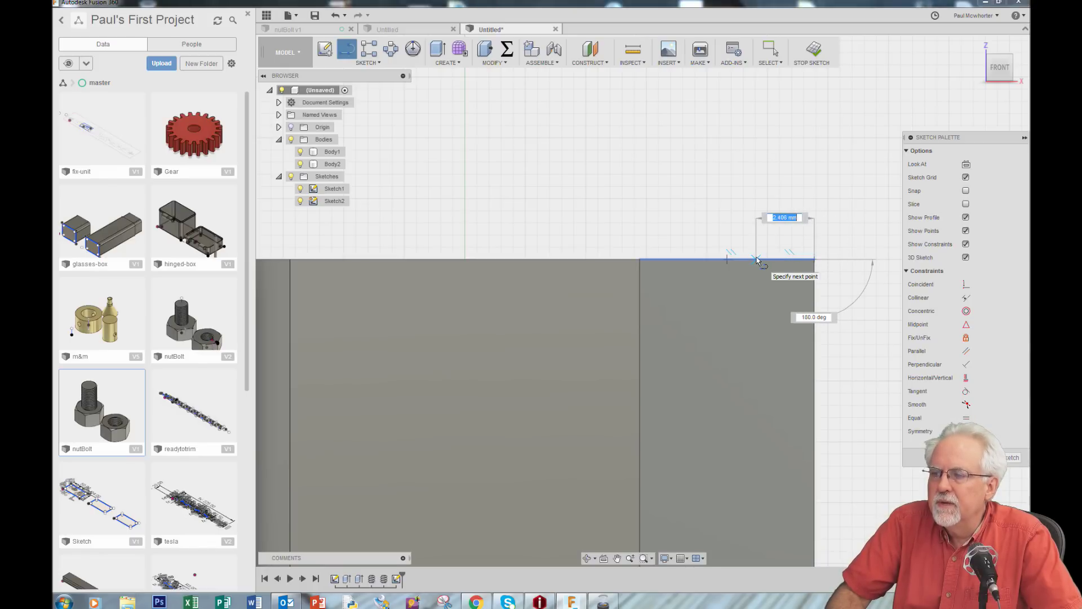
pyautogui.doubleClick(757, 259)
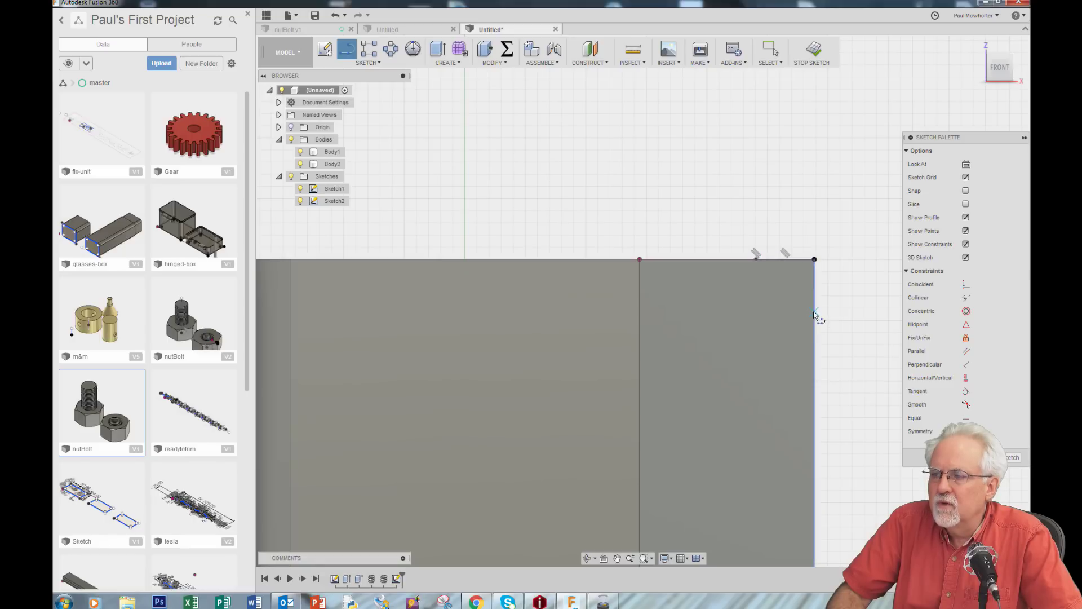
# Draw a diagonal line from the inner end of the top line down to the nut's outer vertical edge, at about 47 degrees
pyautogui.click(756, 258)
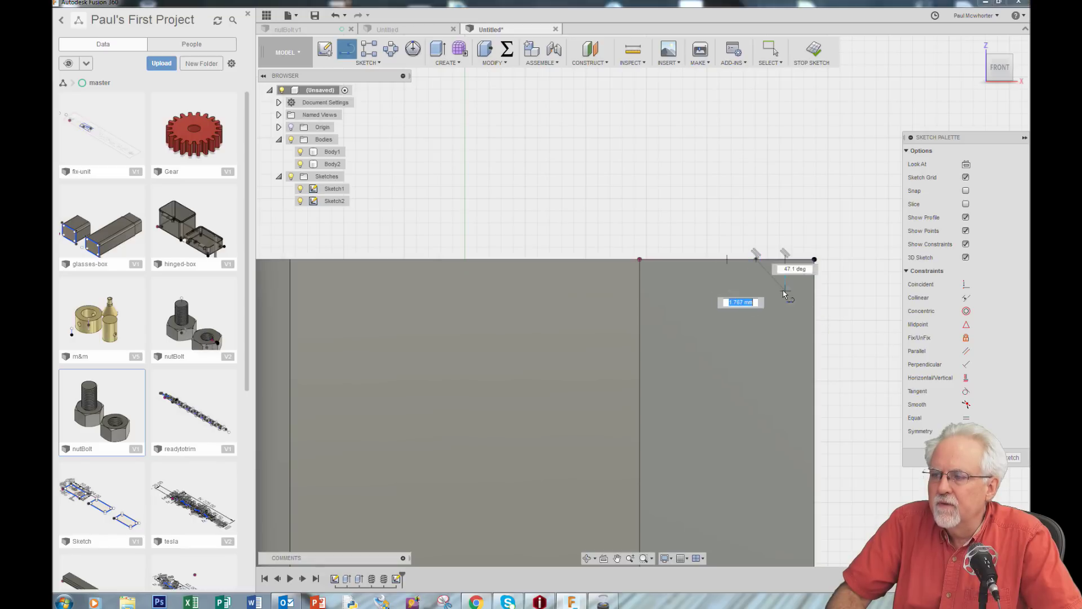
pyautogui.click(815, 322)
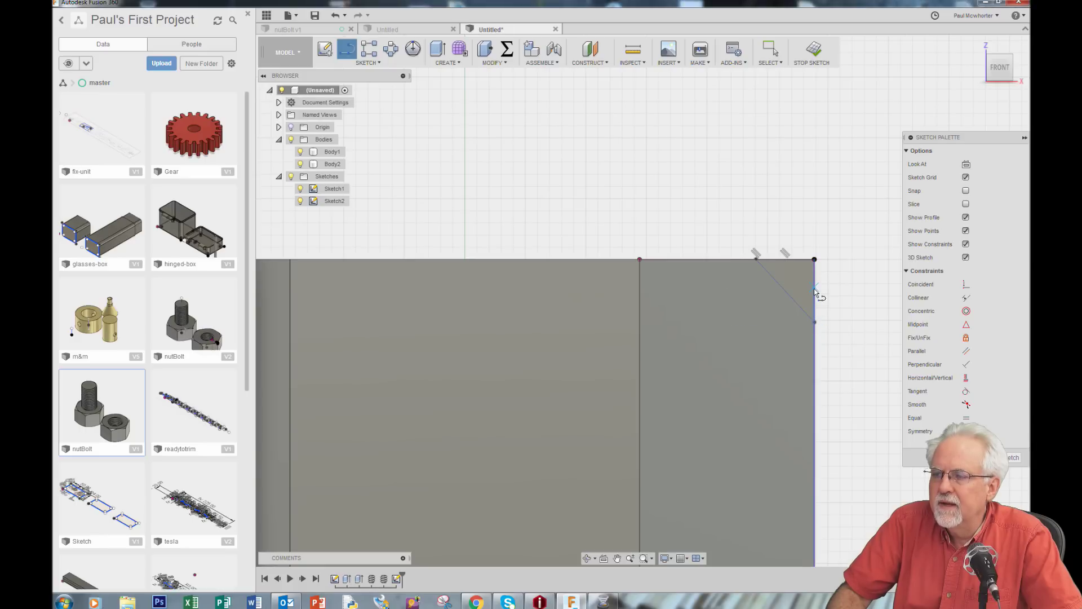
pyautogui.click(814, 260)
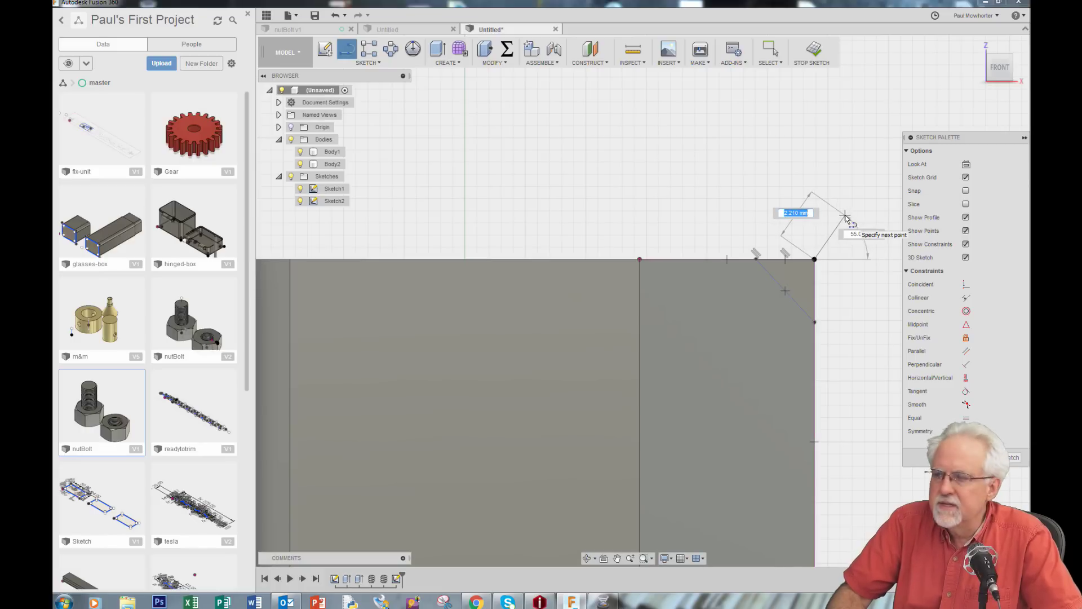
pyautogui.press('Escape')
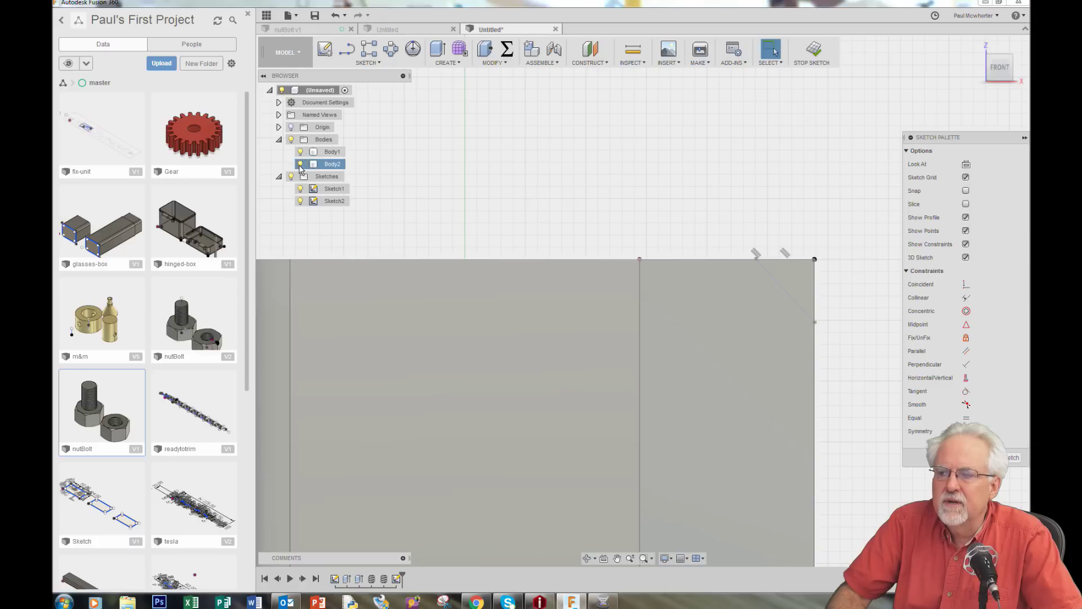
# Hide the nut body, Body2, to expose the sketched corner lines
pyautogui.click(300, 165)
pyautogui.scroll(-1, 653, 345)
pyautogui.scroll(-1, 655, 345)
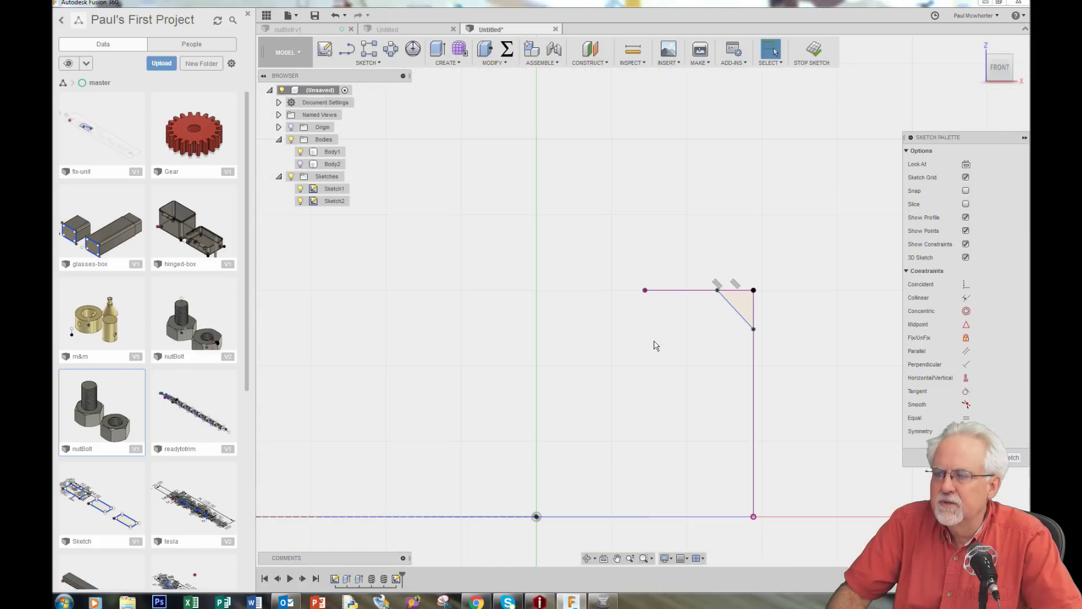
pyautogui.scroll(-4, 460, 359)
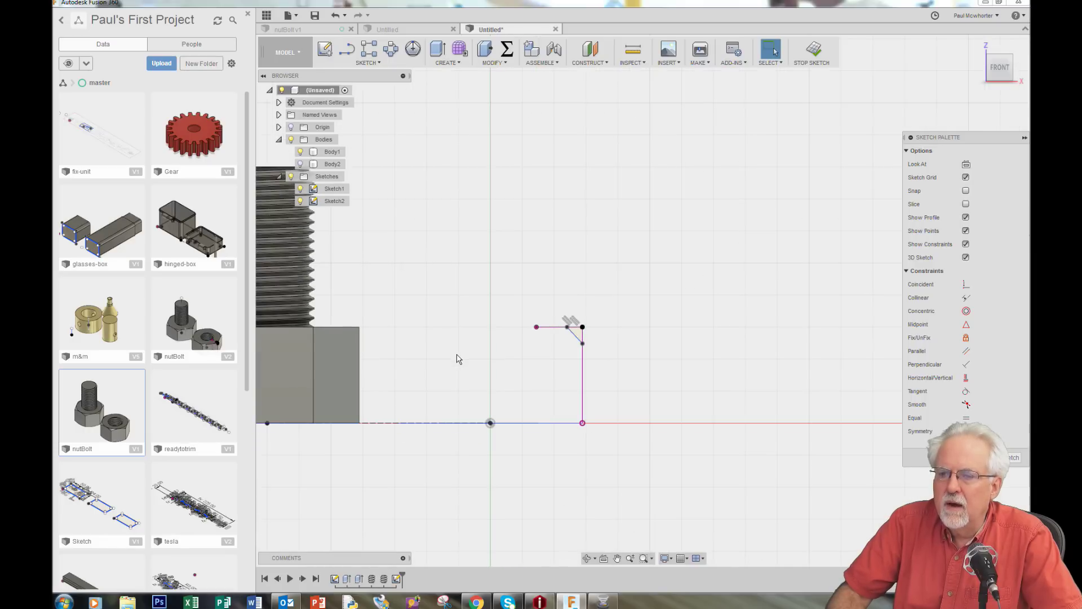
pyautogui.scroll(3, 417, 324)
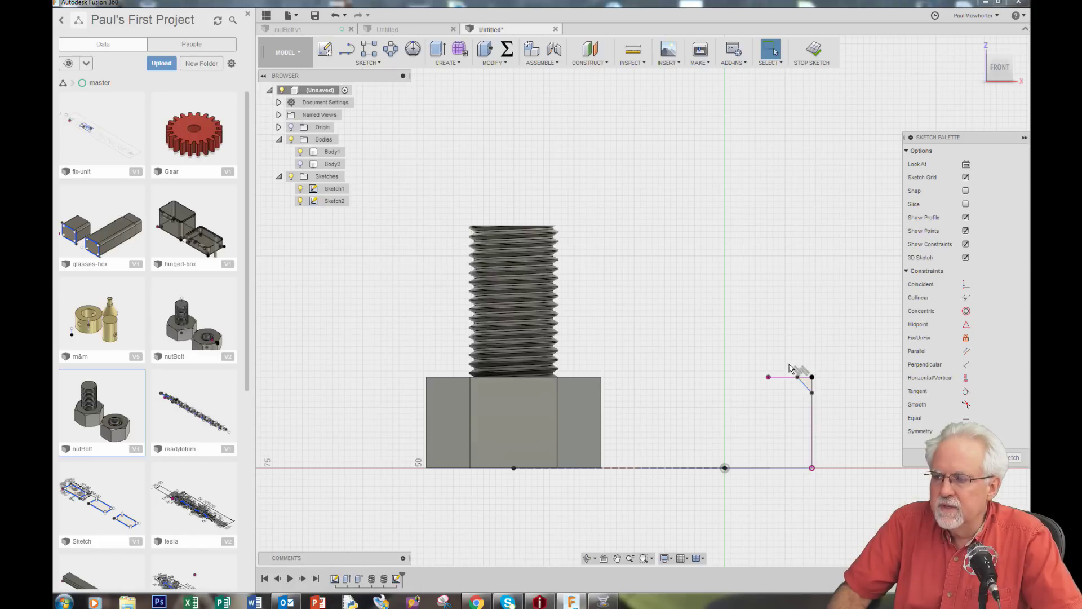
pyautogui.moveTo(787, 361); pyautogui.dragTo(835, 408)
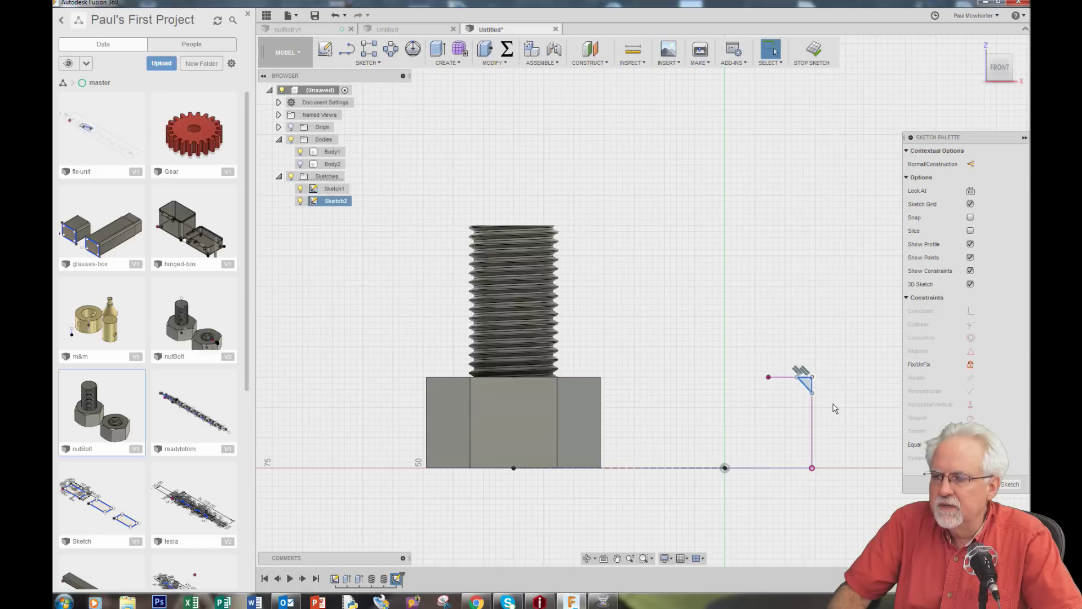
pyautogui.rightClick(807, 386)
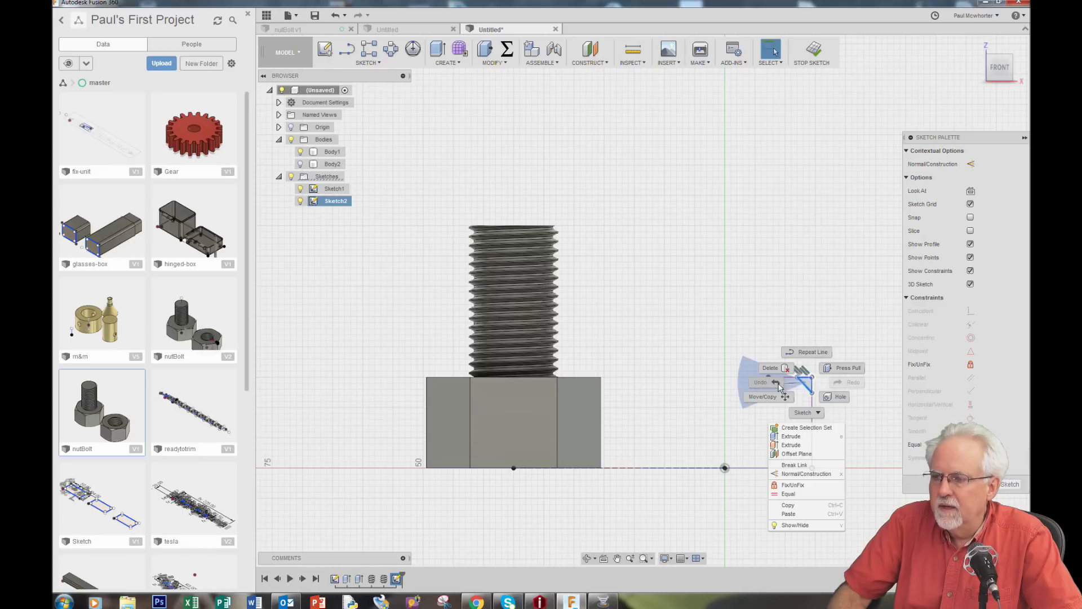
pyautogui.click(799, 506)
pyautogui.click(778, 283)
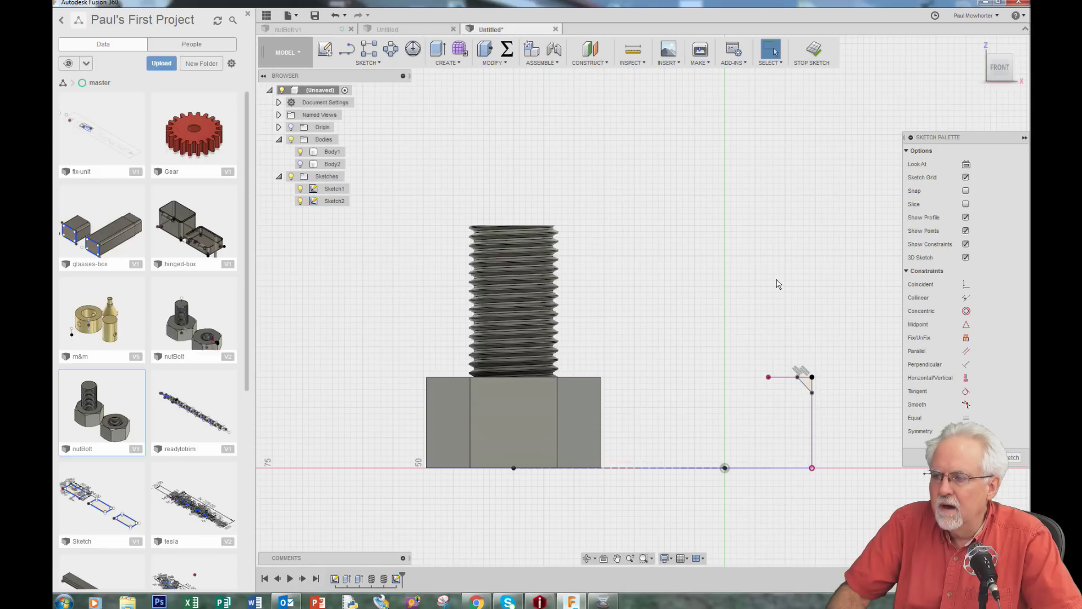
pyautogui.rightClick(776, 282)
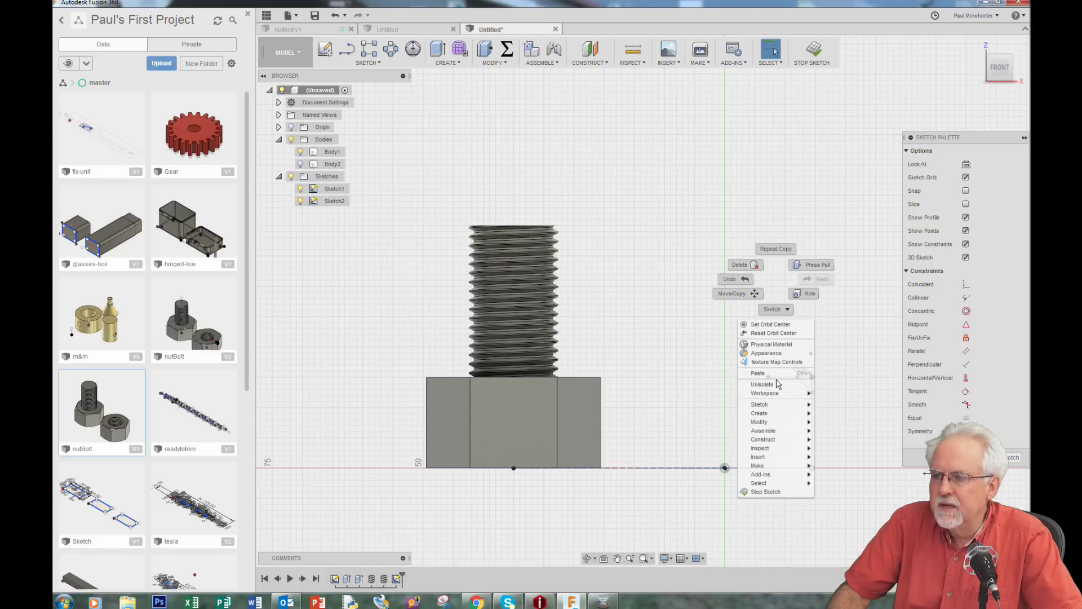
pyautogui.click(758, 373)
pyautogui.moveTo(841, 377); pyautogui.dragTo(774, 387)
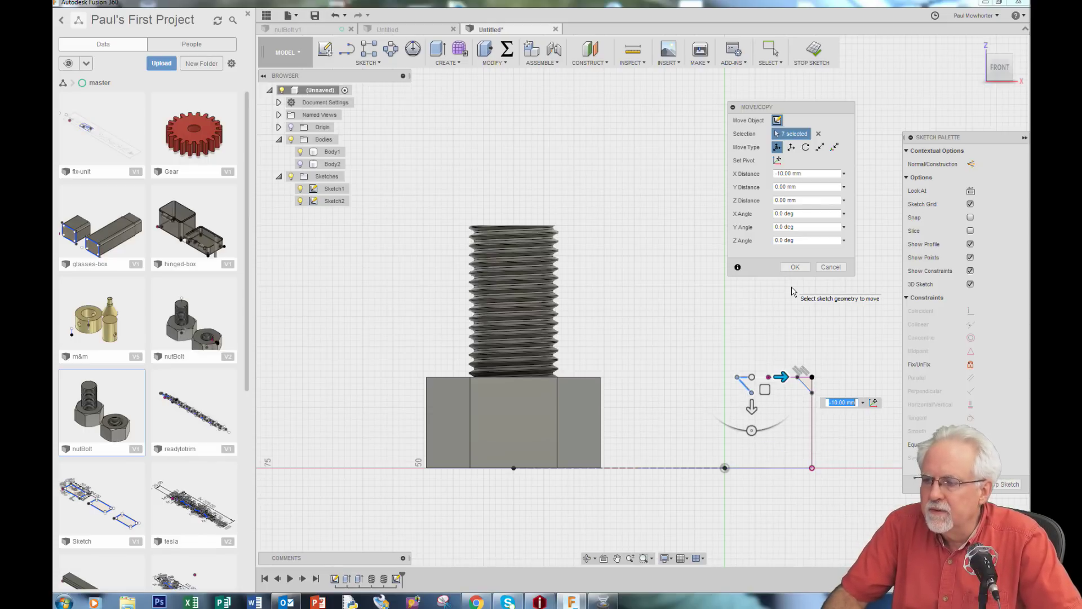
pyautogui.click(830, 267)
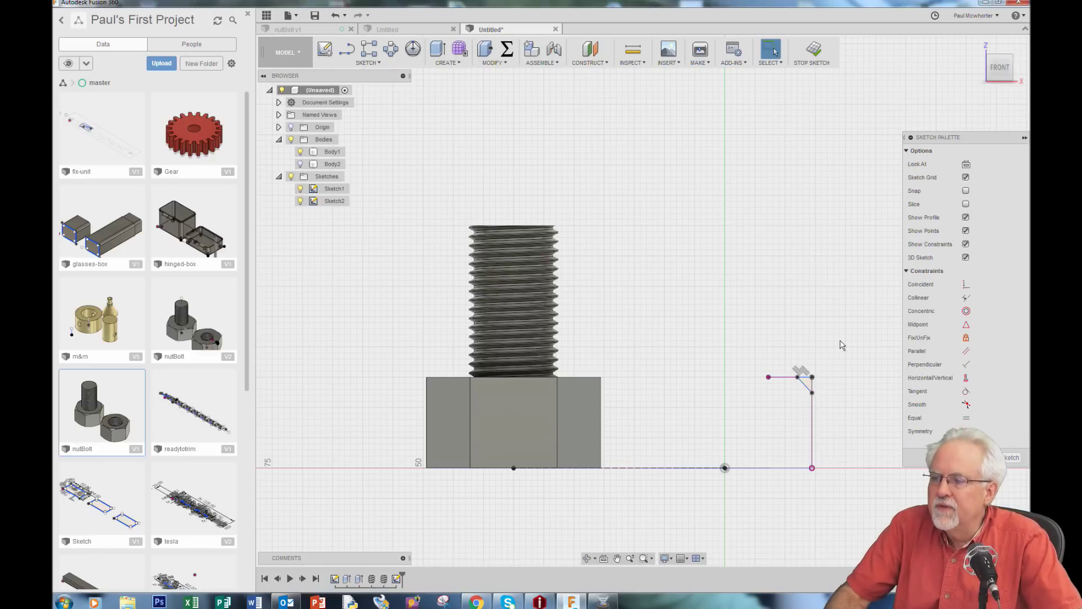
# Close the corner triangle with a vertical line from the nut's outer upper corner down to the diagonal's lower end
pyautogui.scroll(5, 821, 374)
pyautogui.scroll(3, 857, 344)
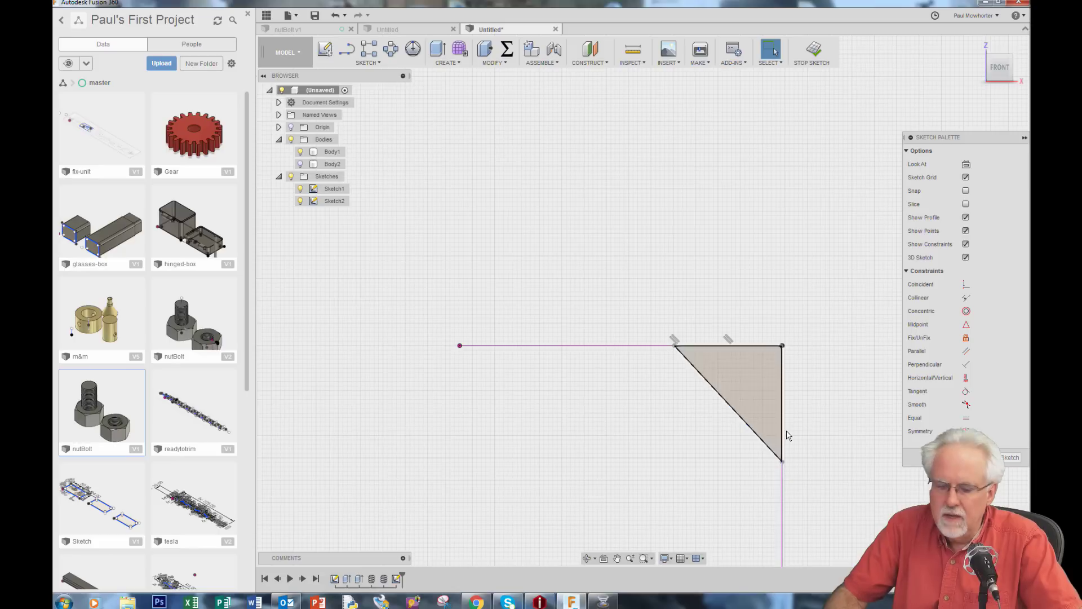
pyautogui.press('l')
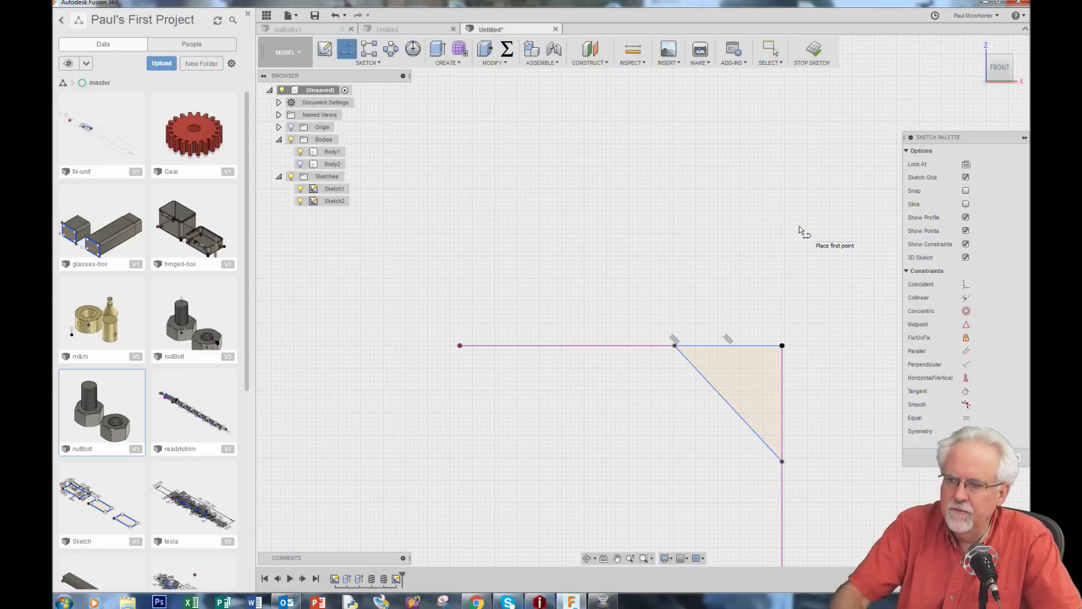
pyautogui.click(782, 345)
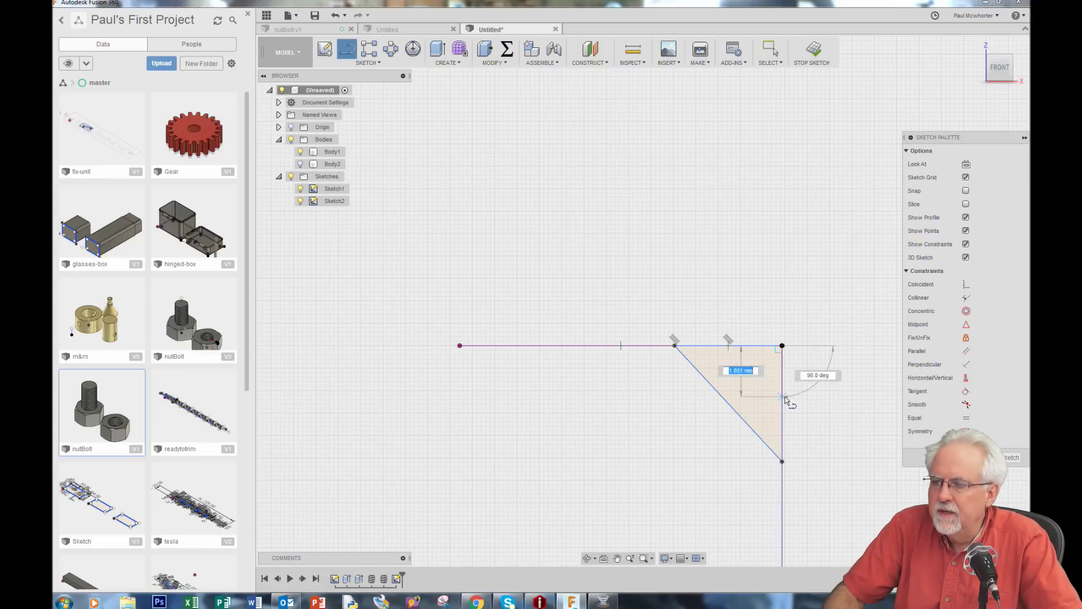
pyautogui.press('Escape')
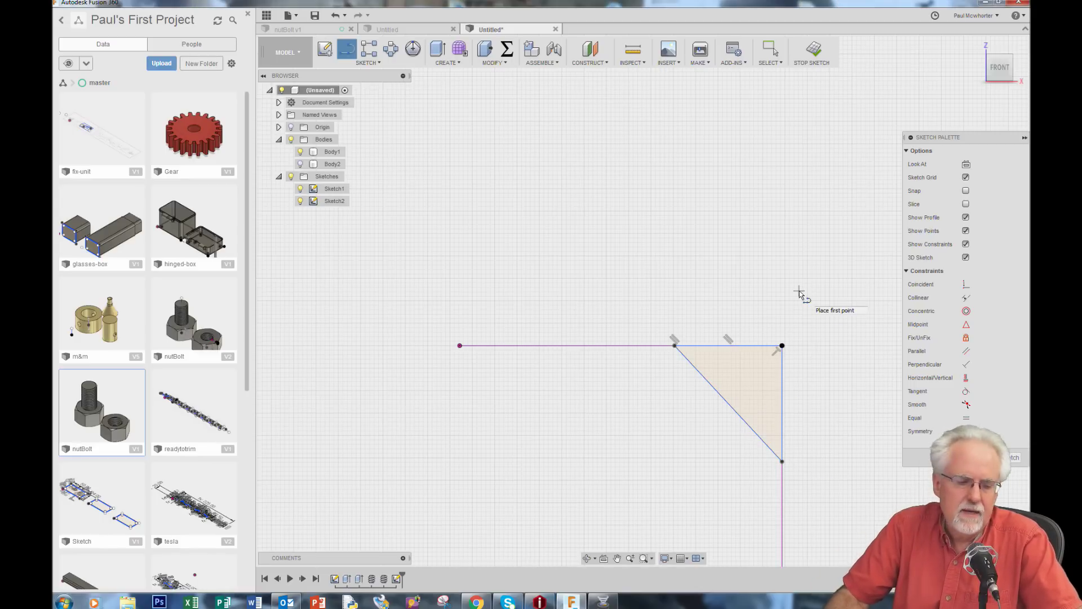
pyautogui.press('Escape')
# Copy the complete corner triangle and paste it into the sketch, offsetting the copy -5 mm in X from the original
pyautogui.scroll(-2, 692, 283)
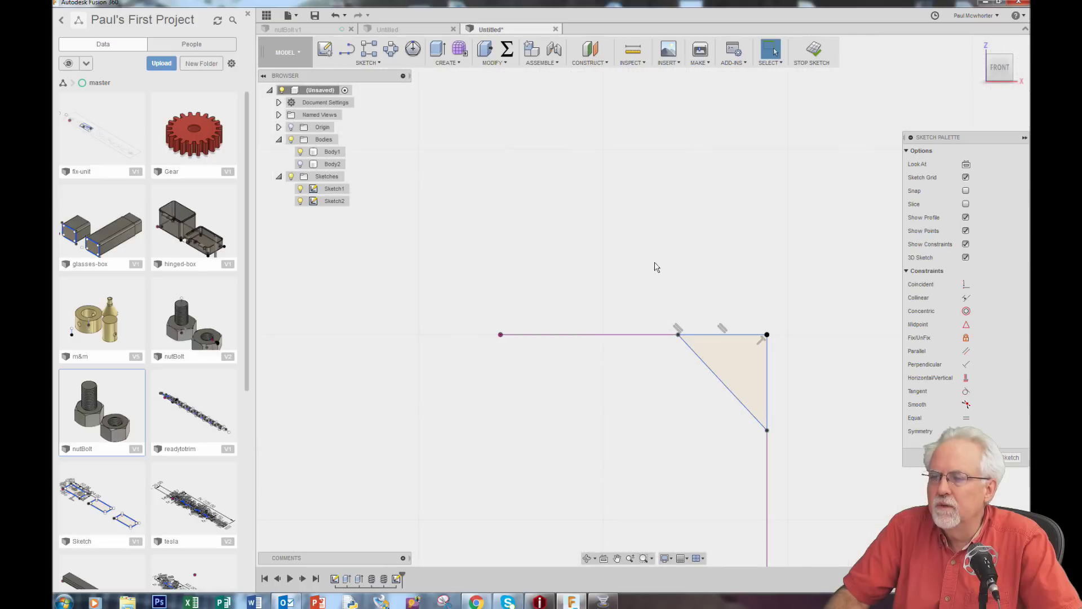
pyautogui.moveTo(614, 271); pyautogui.dragTo(813, 452)
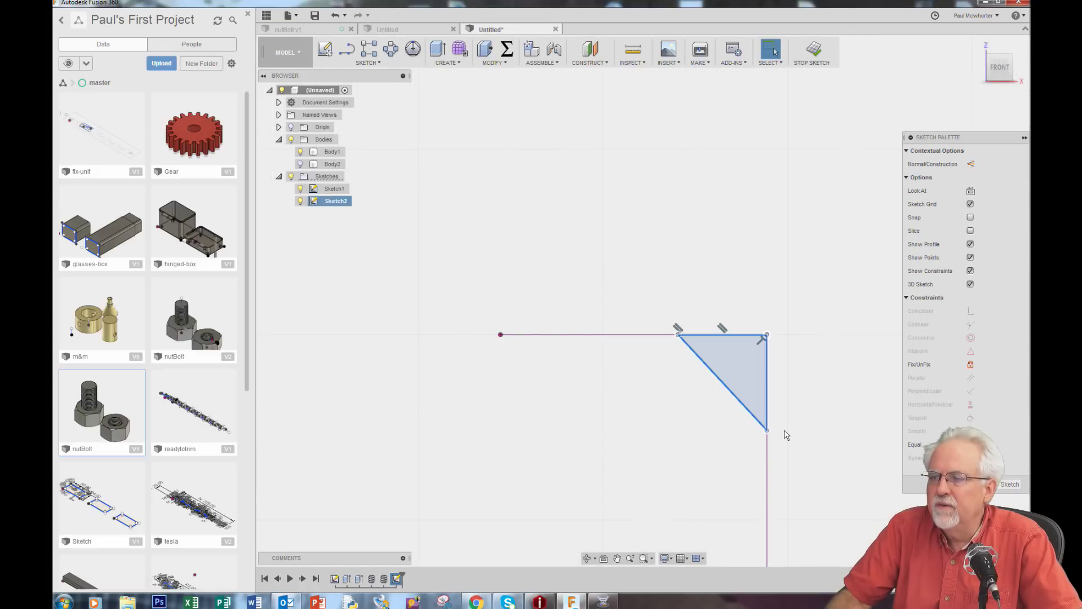
pyautogui.rightClick(699, 275)
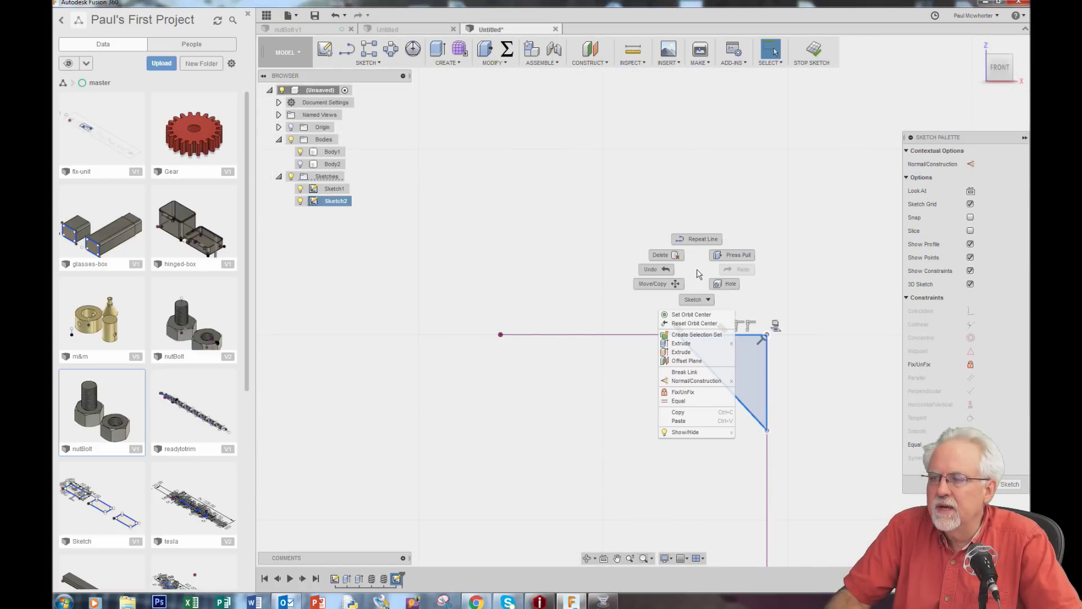
pyautogui.click(687, 412)
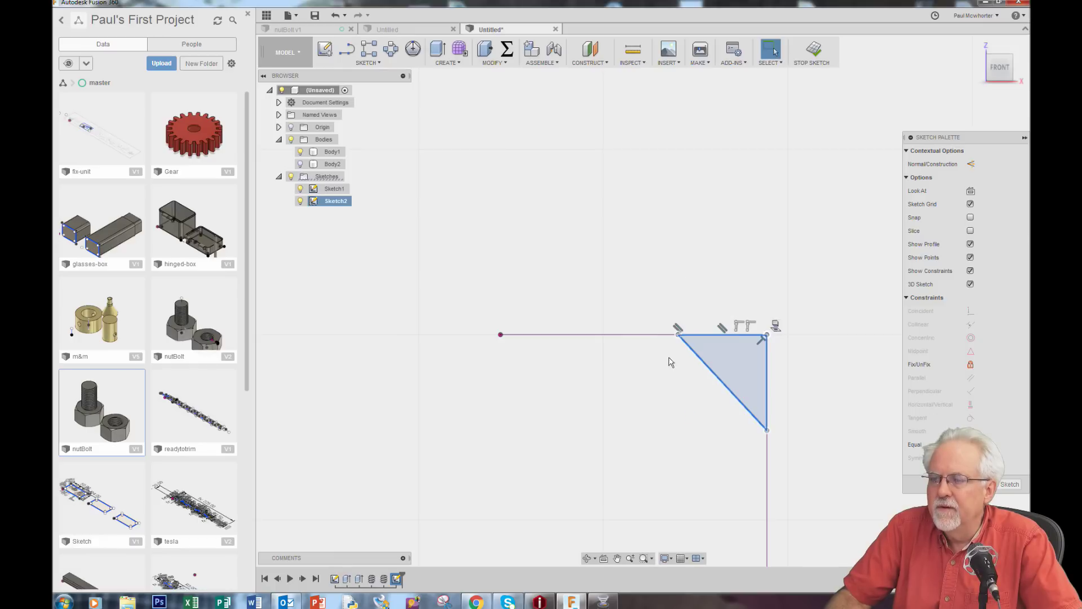
pyautogui.click(669, 215)
pyautogui.rightClick(669, 215)
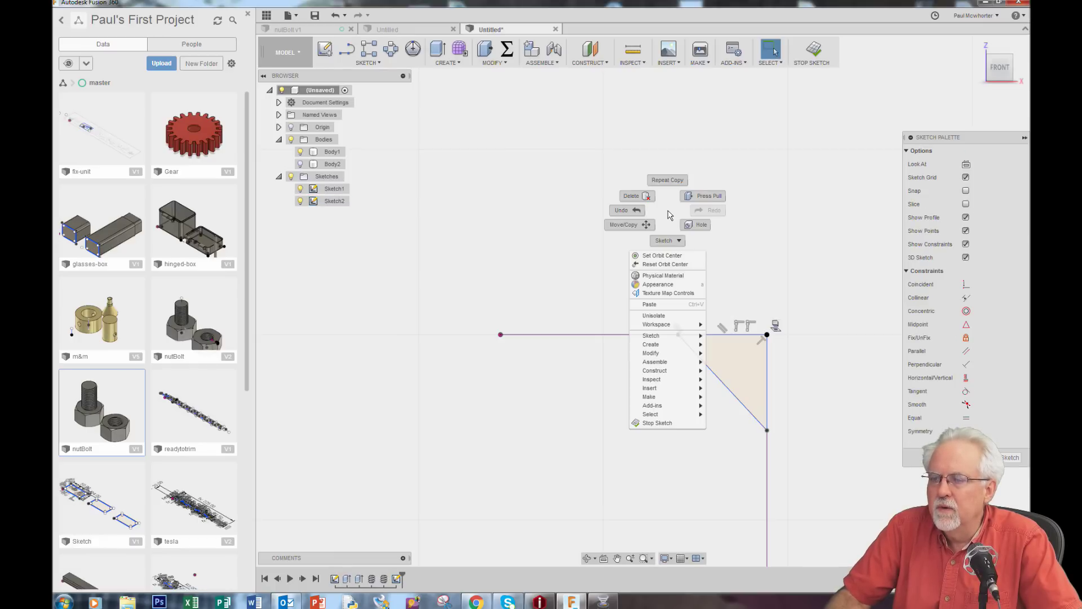
pyautogui.click(654, 303)
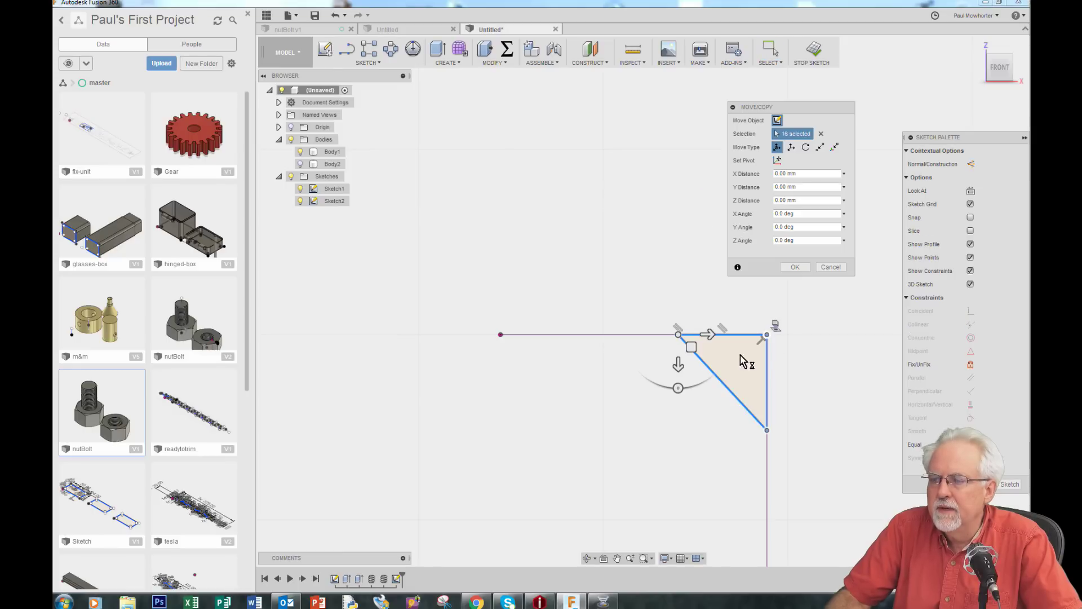
pyautogui.moveTo(707, 334); pyautogui.dragTo(443, 353)
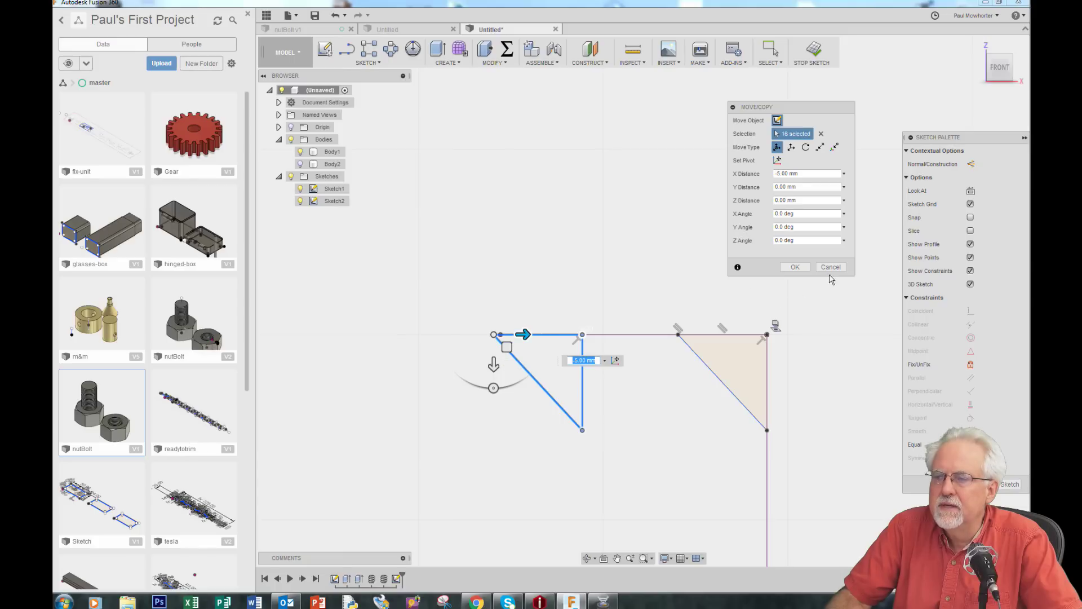
# Move the pasted triangle point to point, from its upper outer corner to the bolt head's upper corner facing the nut
pyautogui.scroll(-5, 623, 258)
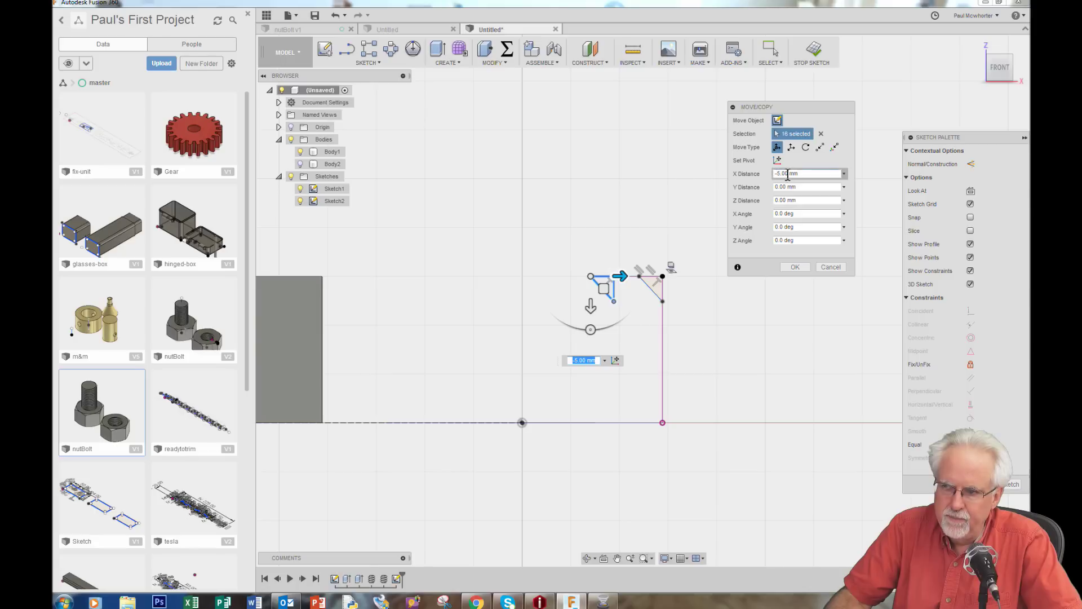
pyautogui.click(821, 148)
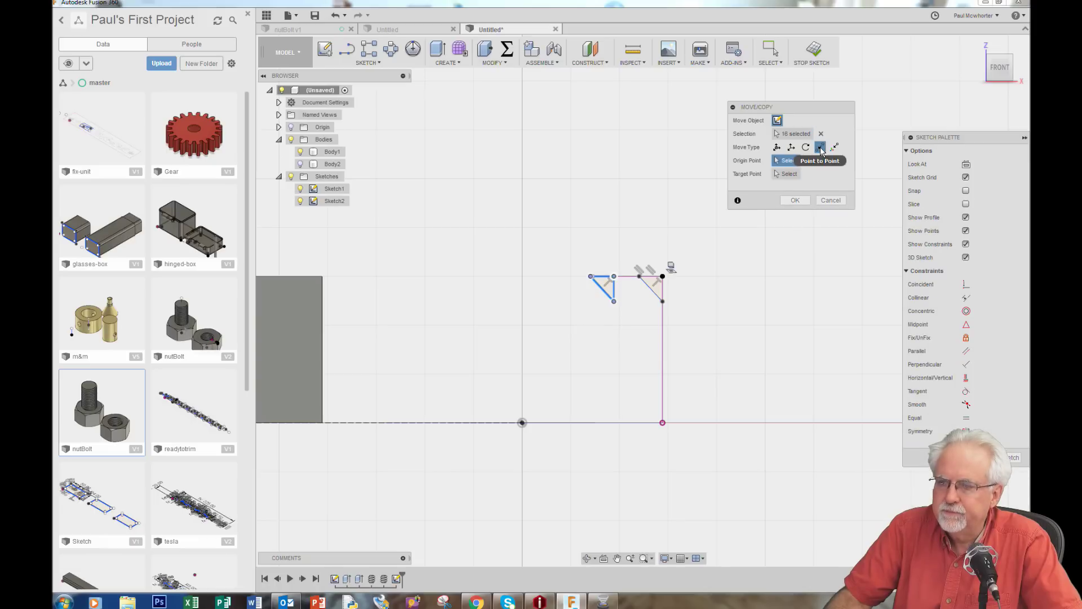
pyautogui.click(614, 277)
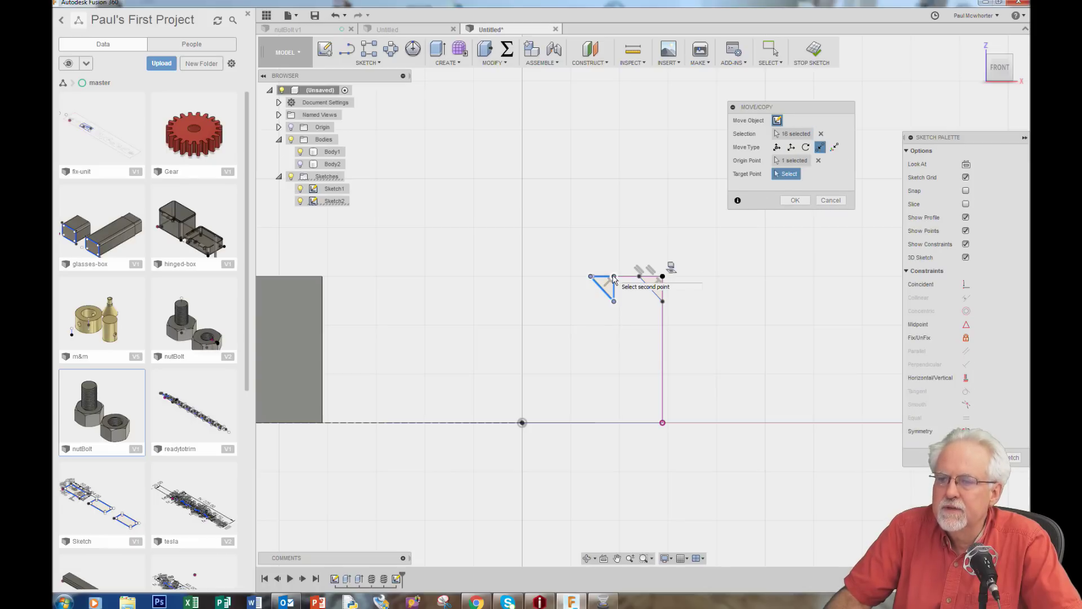
pyautogui.click(324, 280)
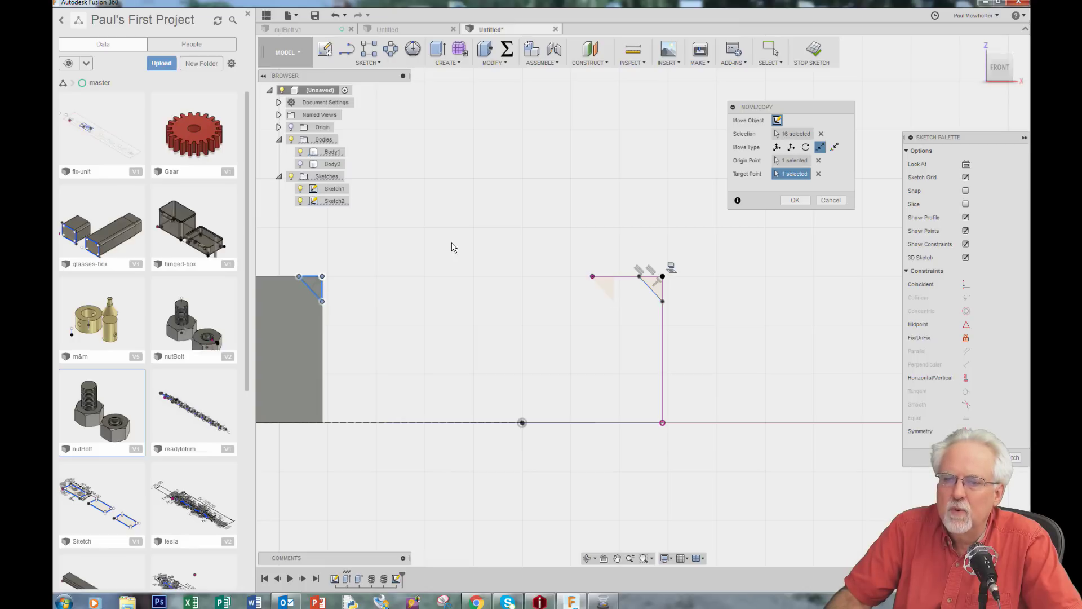
# Hide the bolt body, Body1, keep the nut body hidden, and accept the triangle's point-to-point move
pyautogui.scroll(-3, 641, 218)
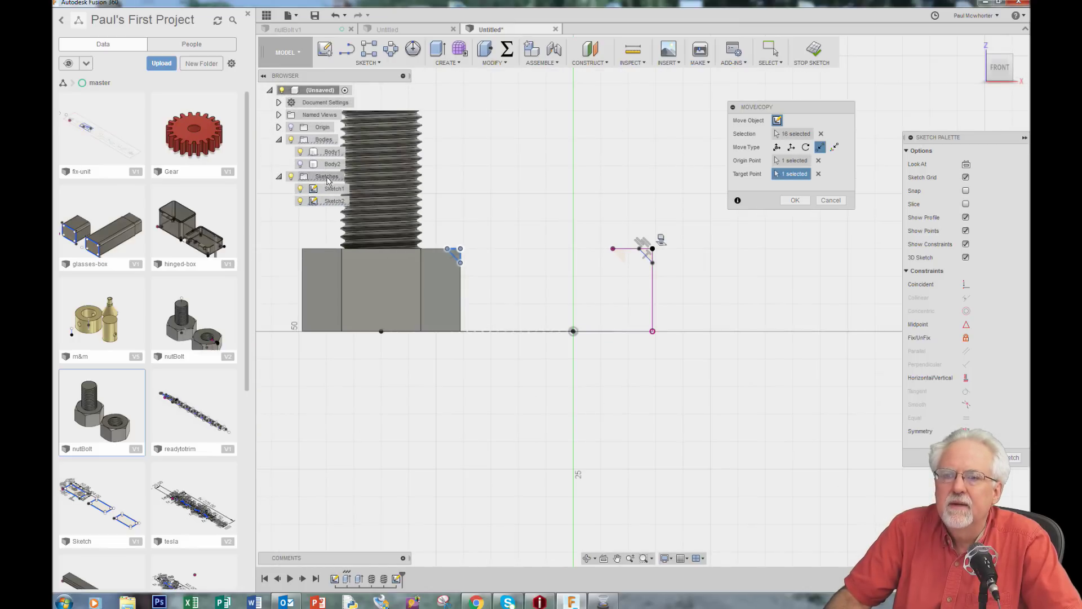
pyautogui.click(300, 152)
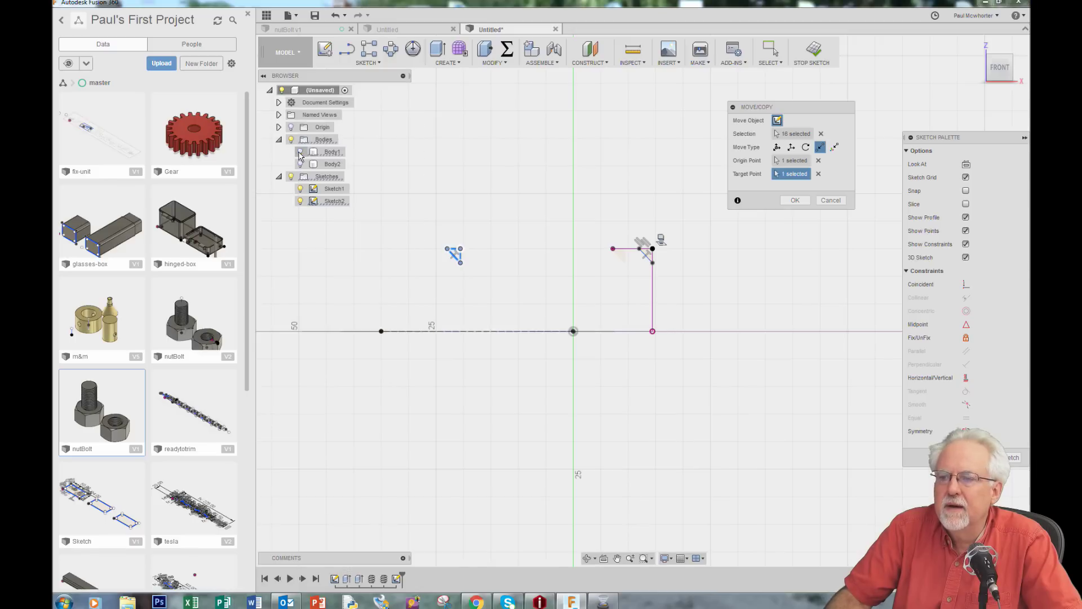
pyautogui.click(300, 152)
pyautogui.click(300, 164)
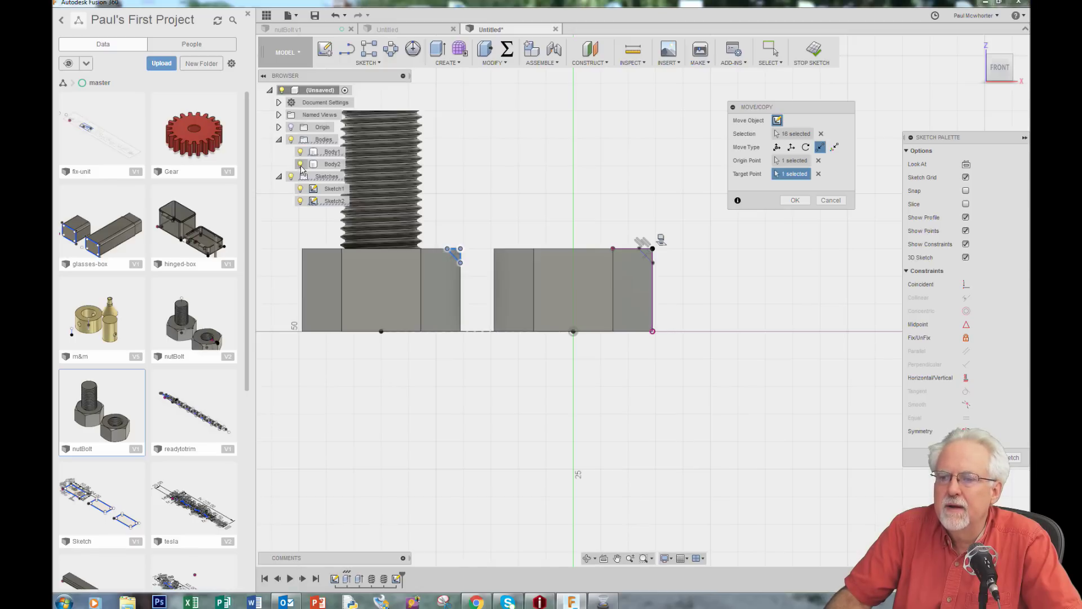
pyautogui.click(299, 164)
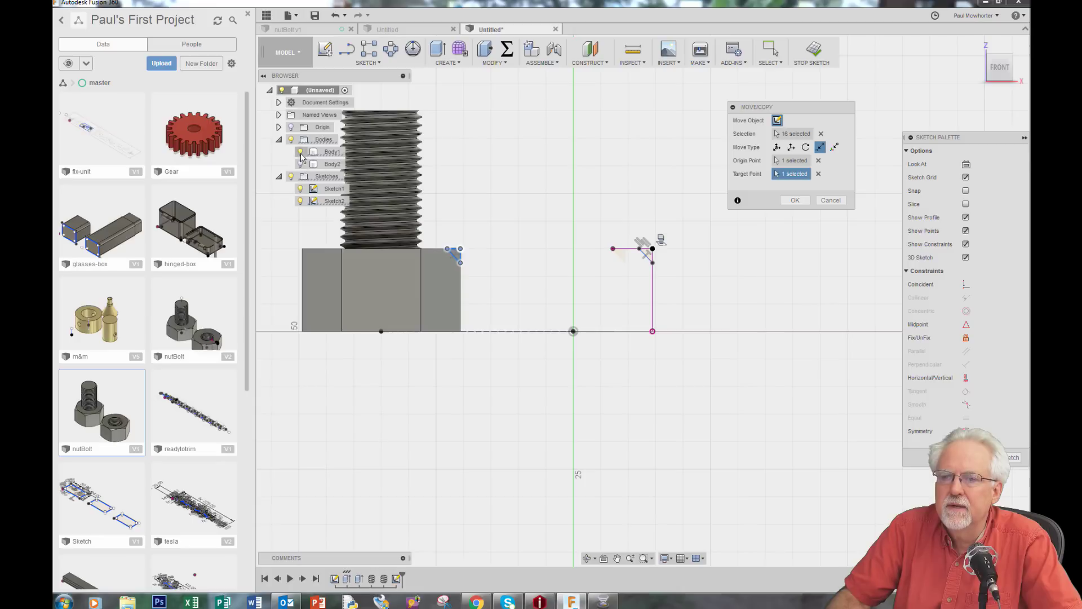
pyautogui.click(300, 152)
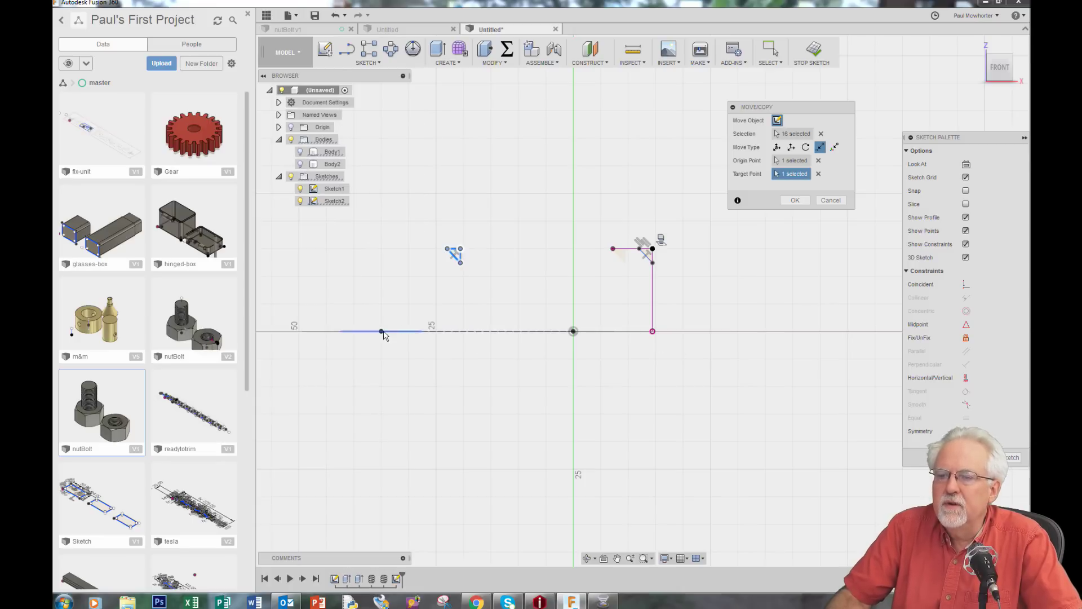
pyautogui.scroll(4, 672, 229)
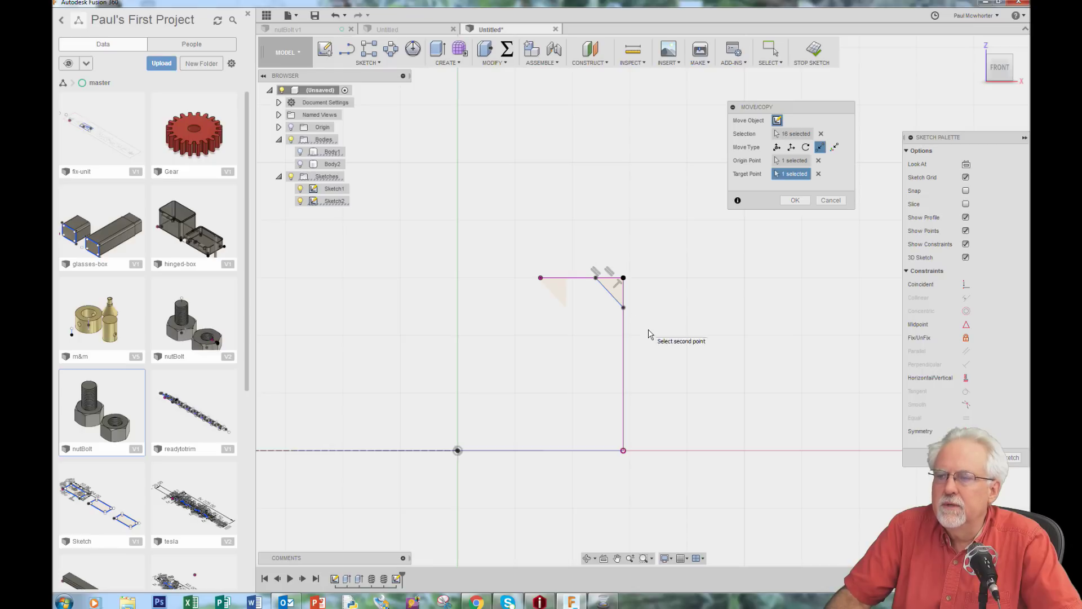
pyautogui.click(795, 201)
pyautogui.scroll(-3, 530, 275)
pyautogui.scroll(3, 427, 273)
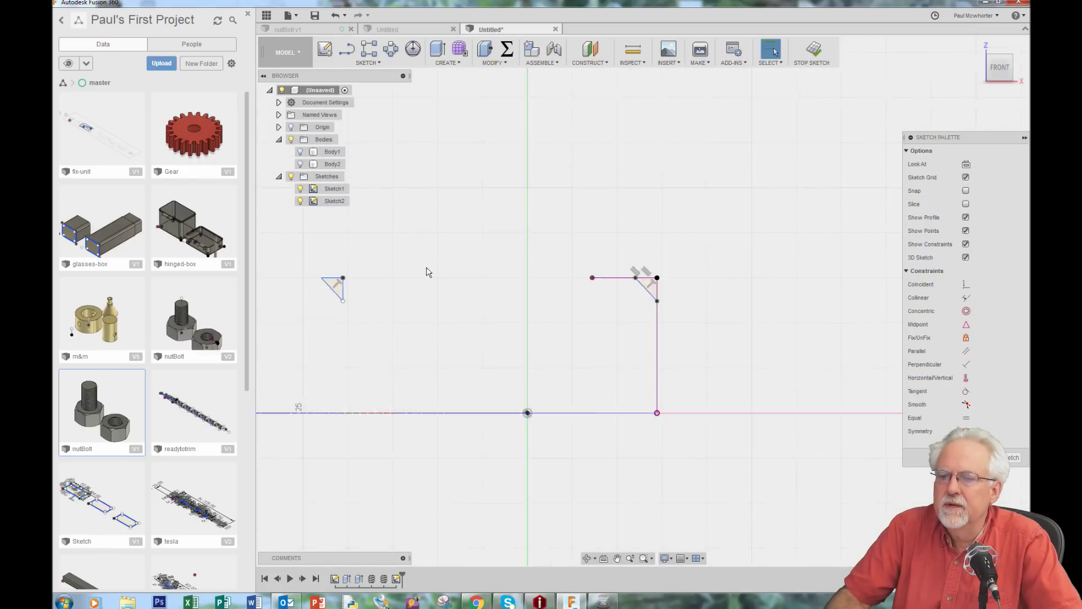
# Copy the nut's upper corner triangle, paste it into the sketch, and set the copy's X angle to 180 degrees
pyautogui.moveTo(665, 261); pyautogui.dragTo(723, 311)
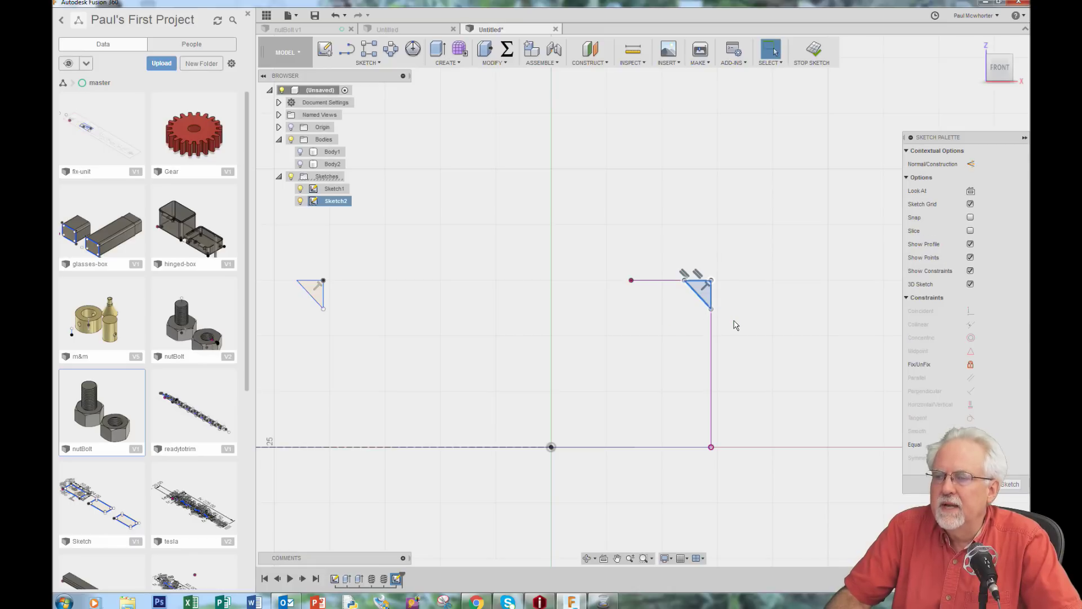
pyautogui.rightClick(697, 289)
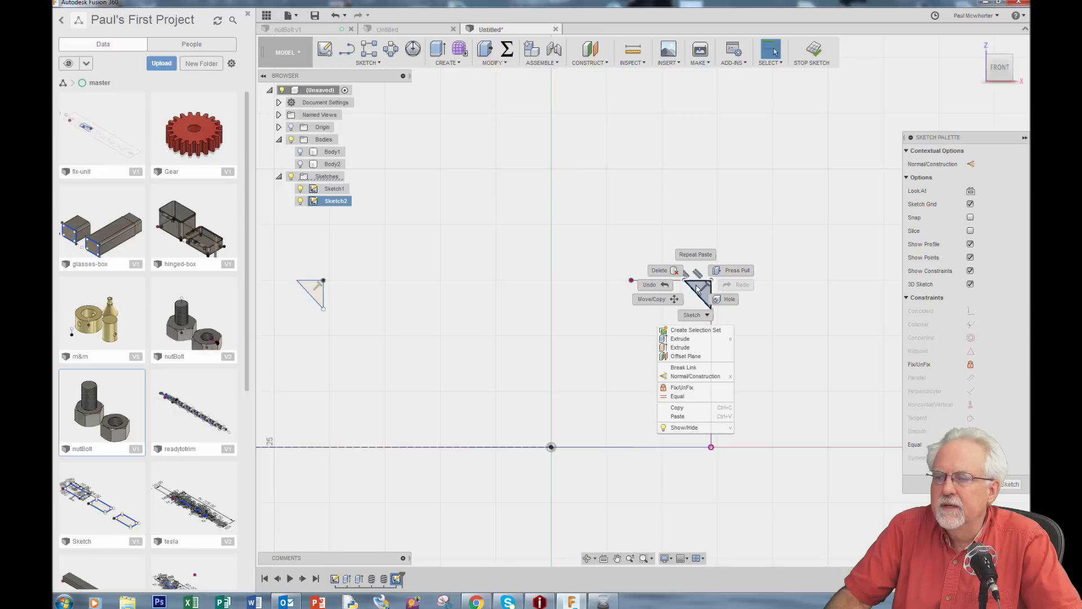
pyautogui.click(689, 408)
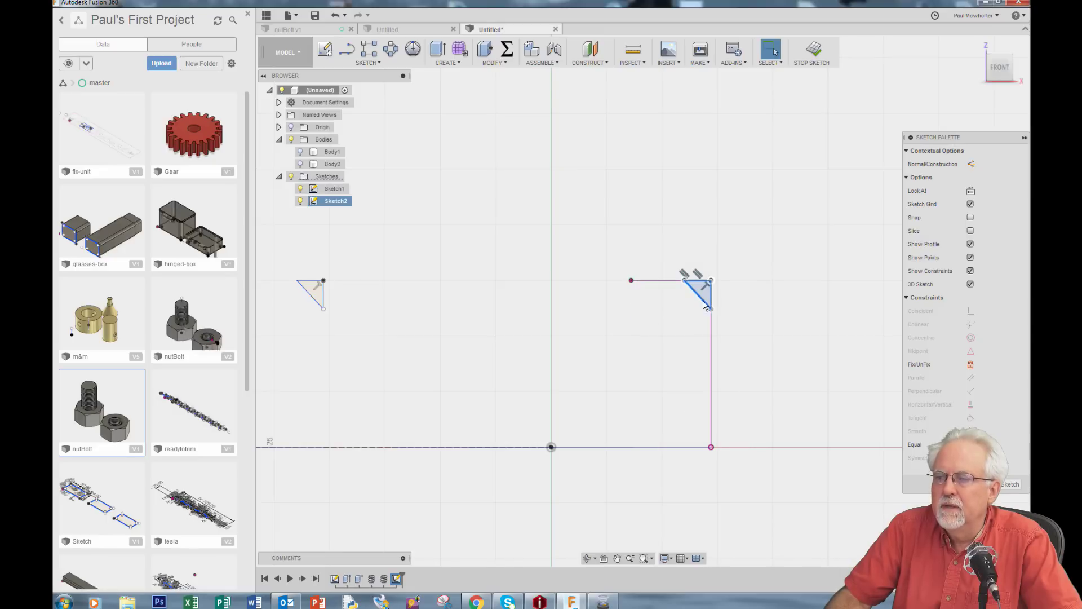
pyautogui.click(738, 219)
pyautogui.rightClick(737, 219)
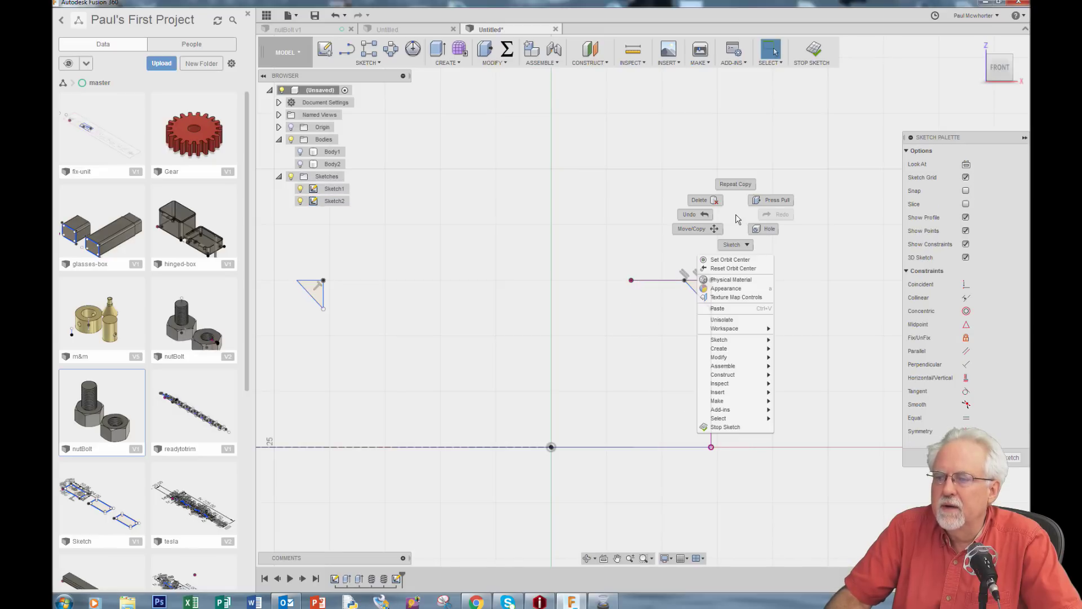
pyautogui.click(718, 309)
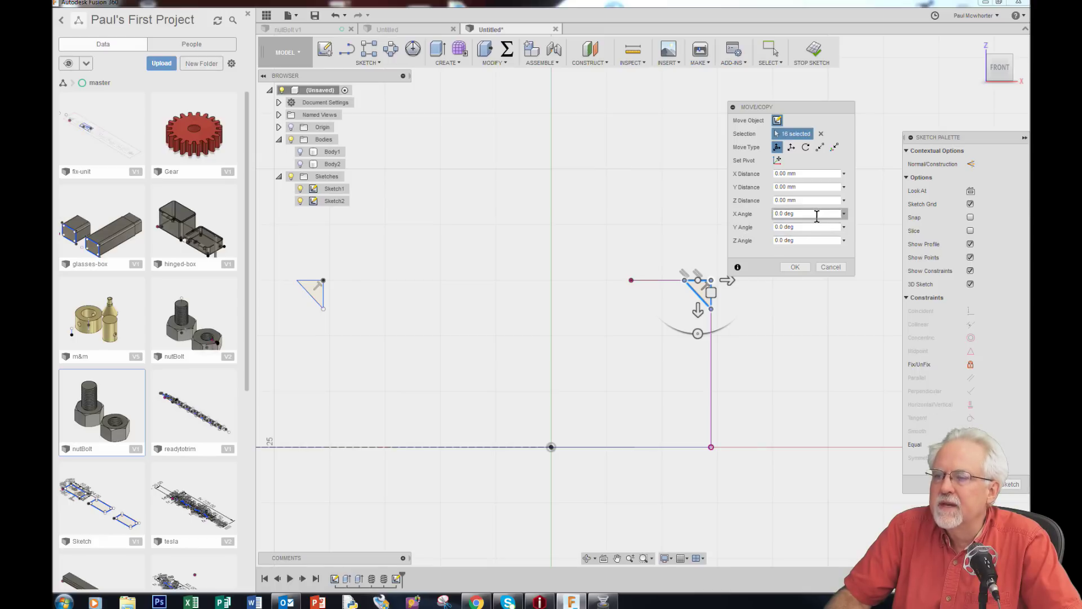
pyautogui.write('1')
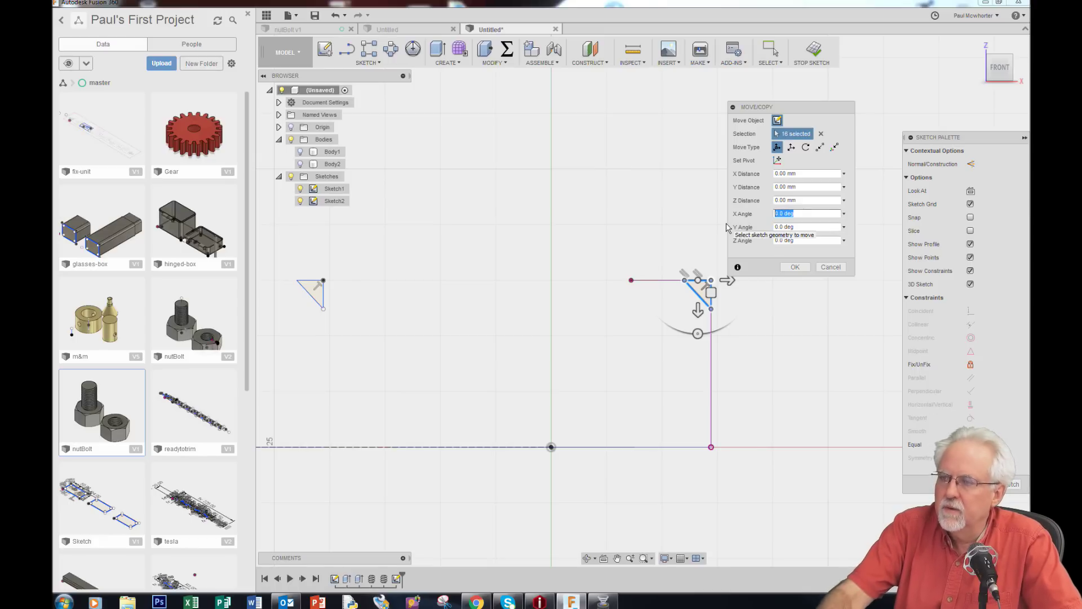
pyautogui.write('80')
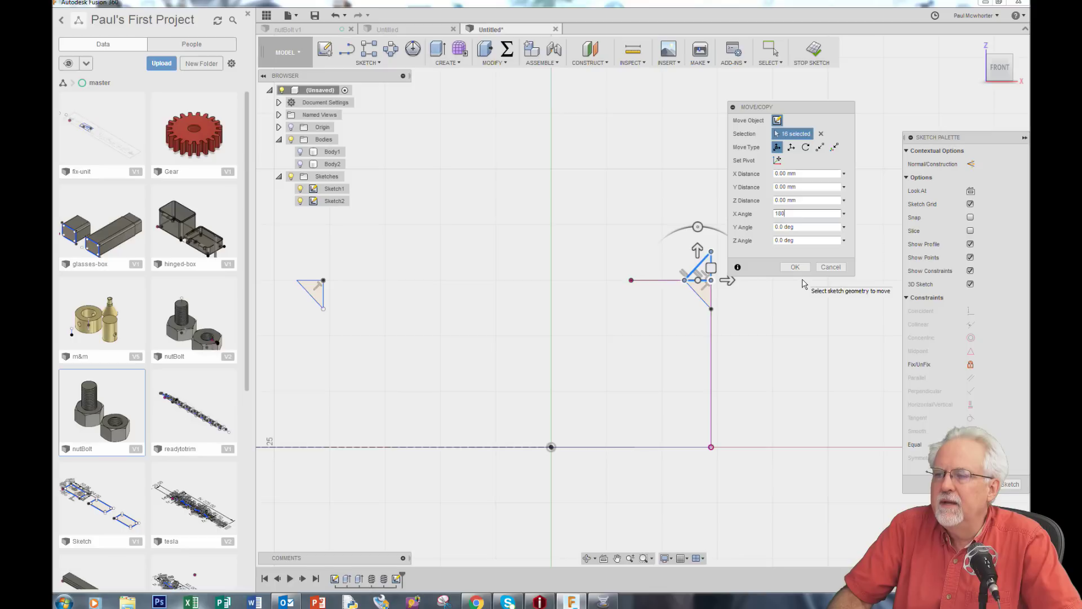
# Move the flipped copy point to point, from its right-angle corner to the lower end of the nut's outer vertical edge
pyautogui.click(821, 147)
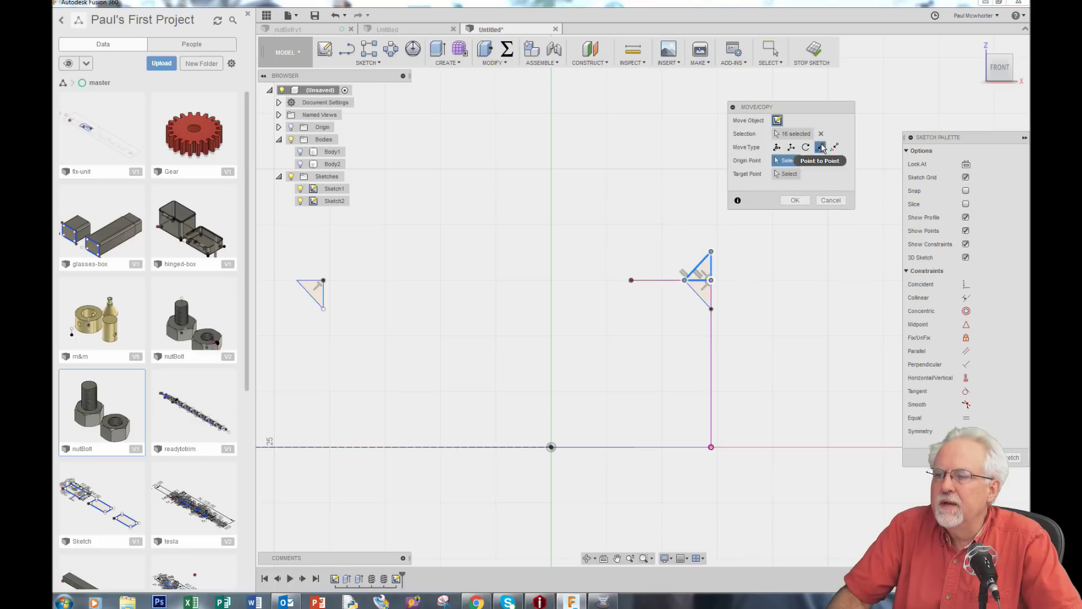
pyautogui.click(712, 280)
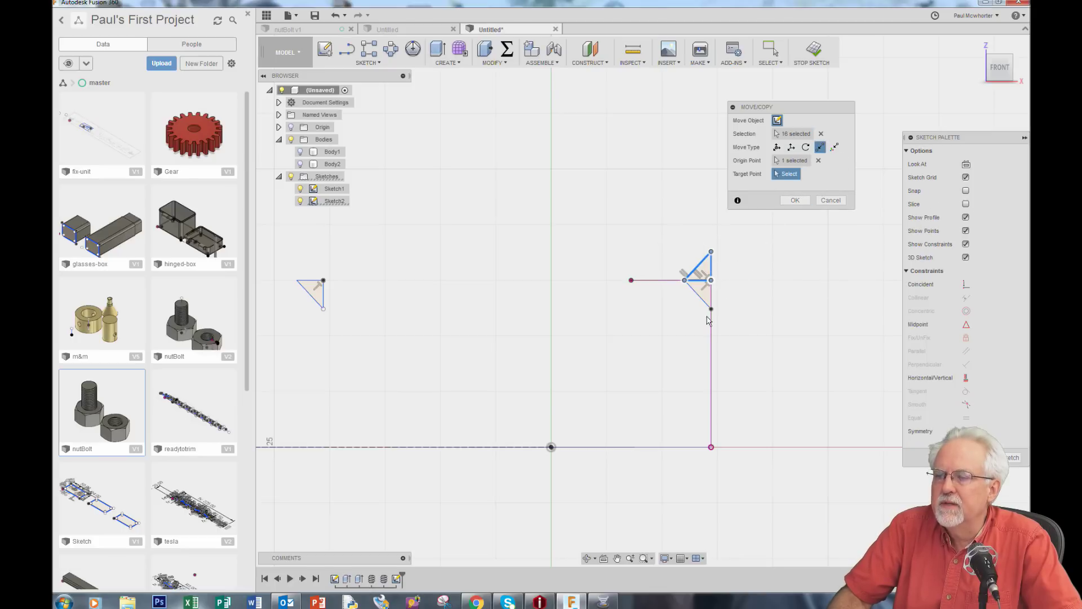
pyautogui.click(712, 448)
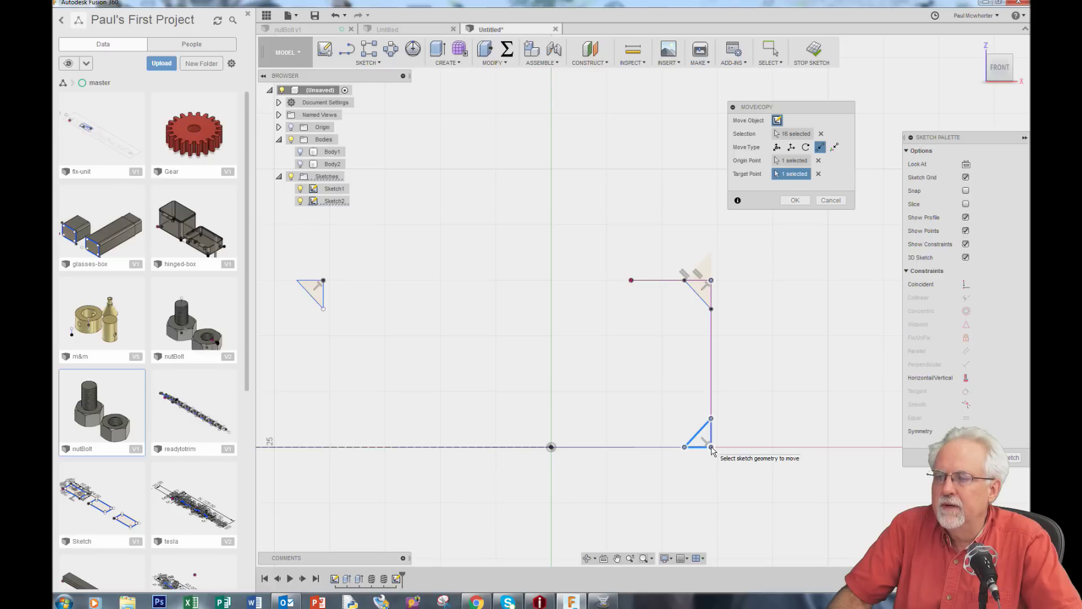
pyautogui.click(795, 200)
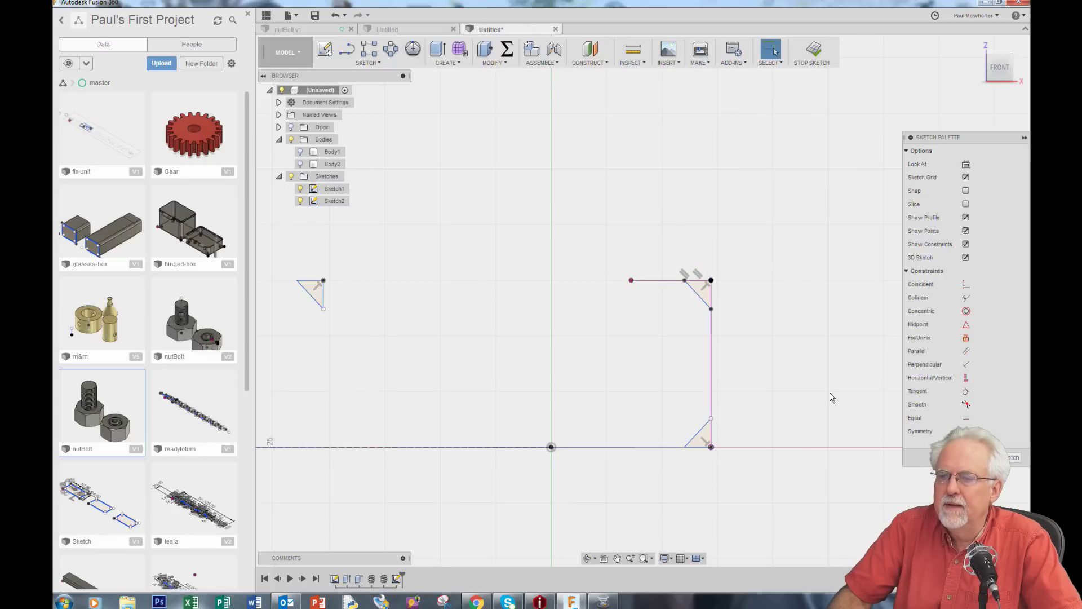
pyautogui.scroll(-2, 830, 394)
pyautogui.moveTo(404, 276); pyautogui.dragTo(471, 352)
pyautogui.rightClick(442, 322)
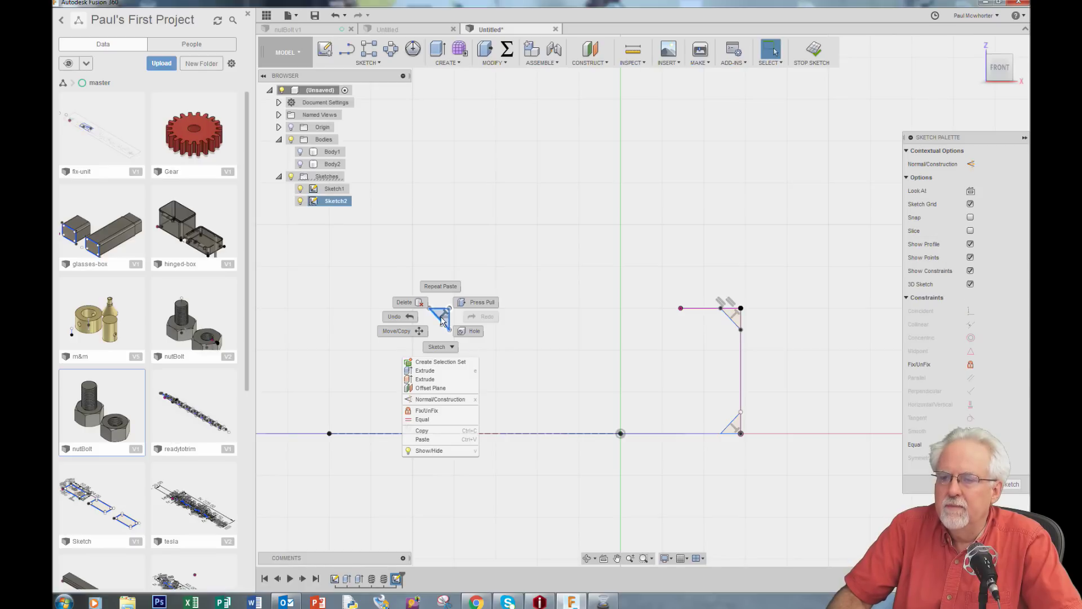
pyautogui.click(411, 338)
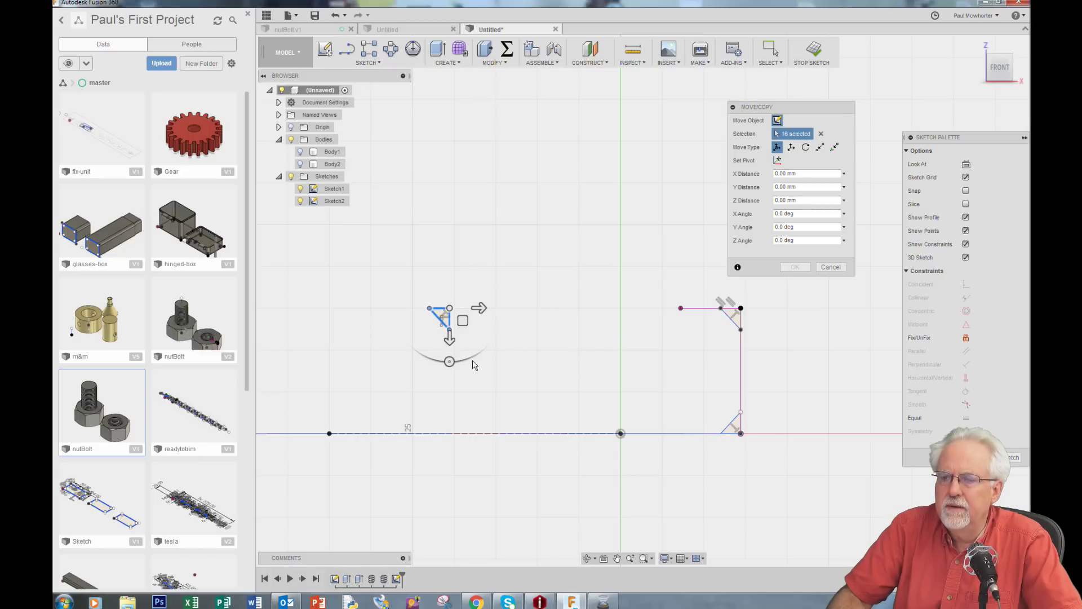
pyautogui.click(830, 268)
# Copy the bolt head's upper corner triangle, paste it into the sketch, and rotate the copy 180 degrees about X
pyautogui.moveTo(392, 290); pyautogui.dragTo(478, 347)
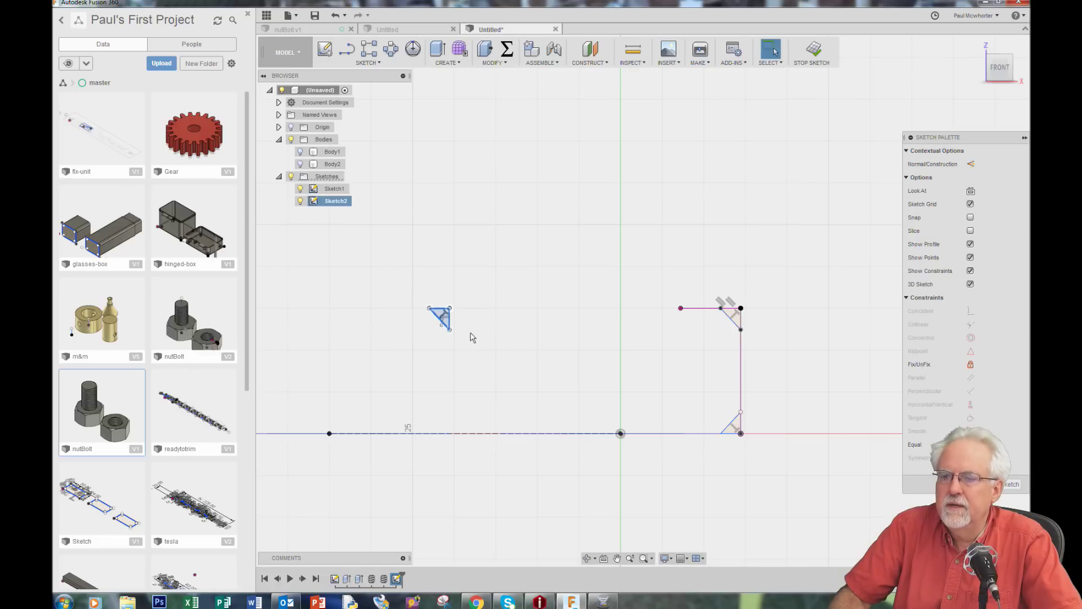
pyautogui.rightClick(439, 317)
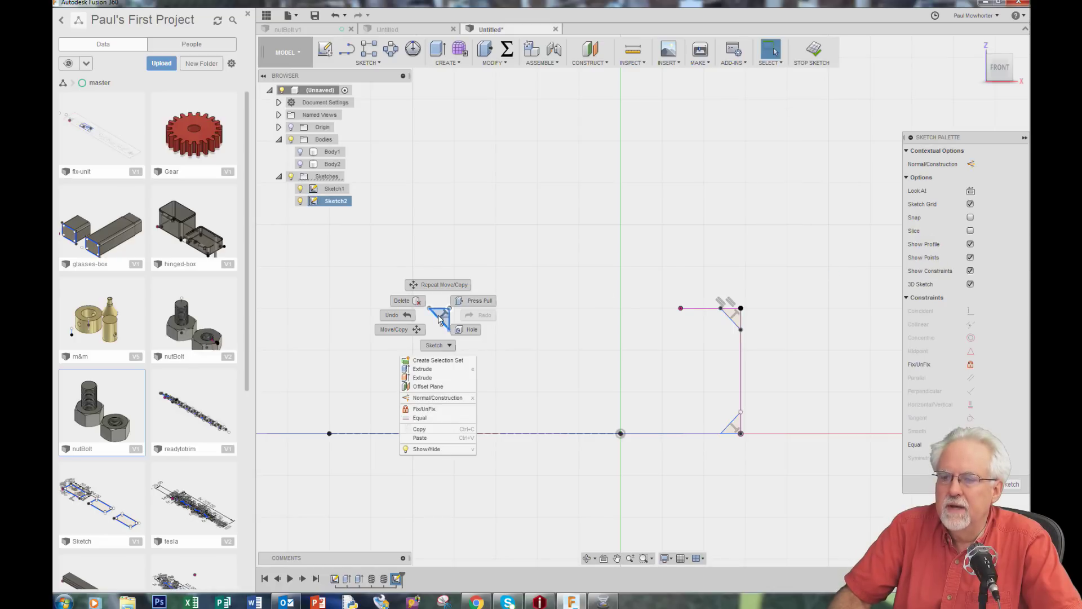
pyautogui.click(440, 431)
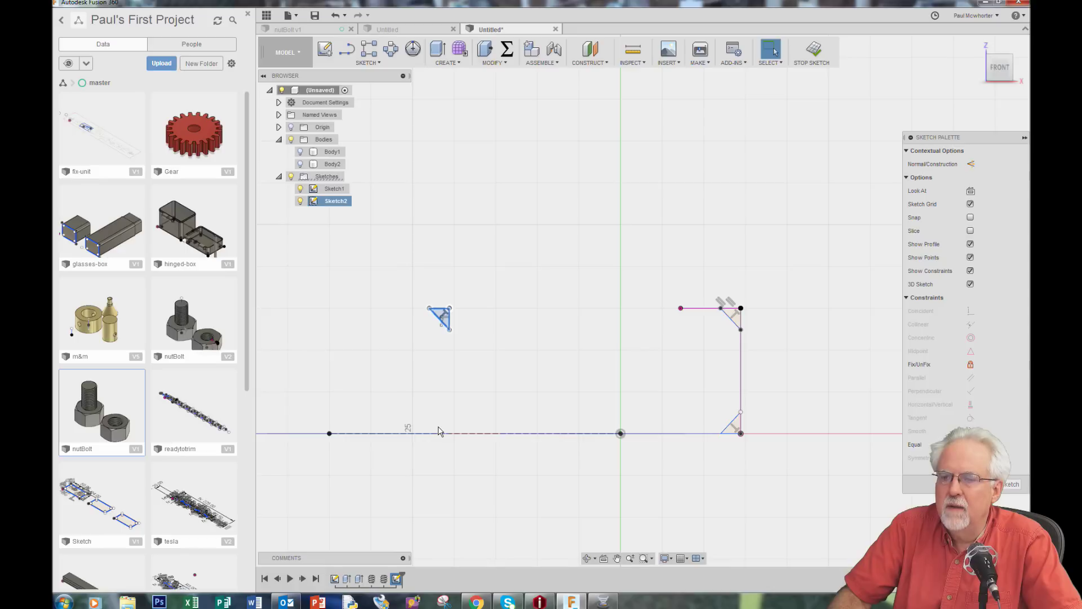
pyautogui.click(404, 284)
pyautogui.rightClick(518, 250)
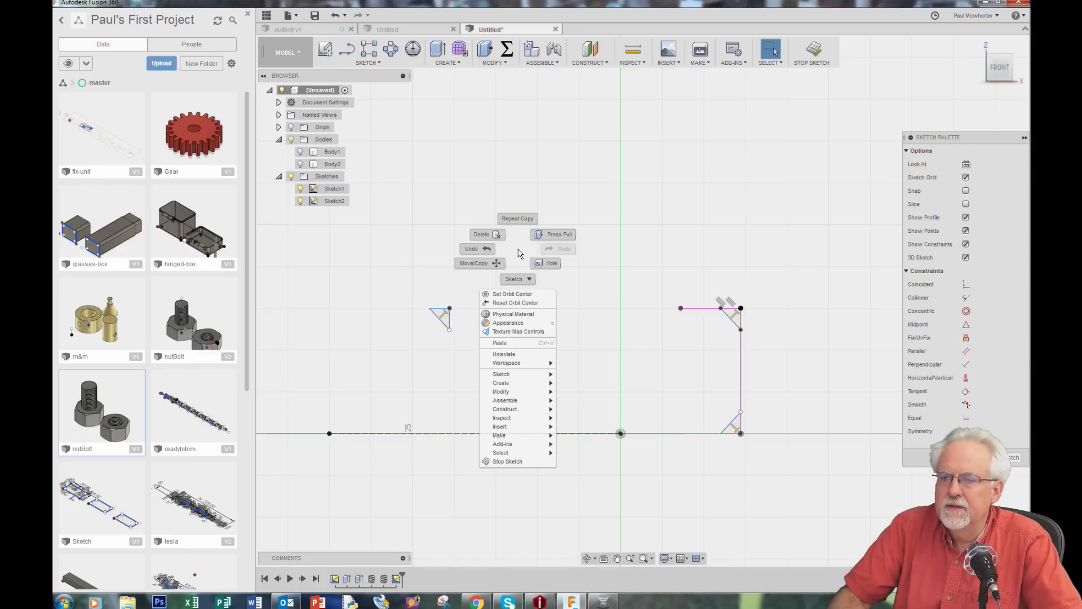
pyautogui.click(513, 343)
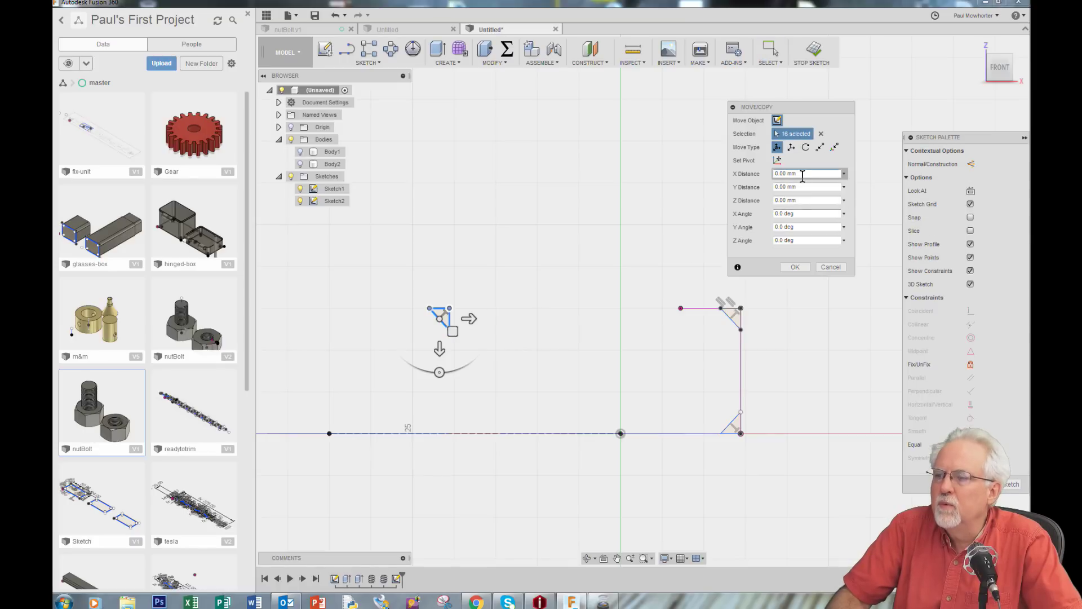
pyautogui.write('180')
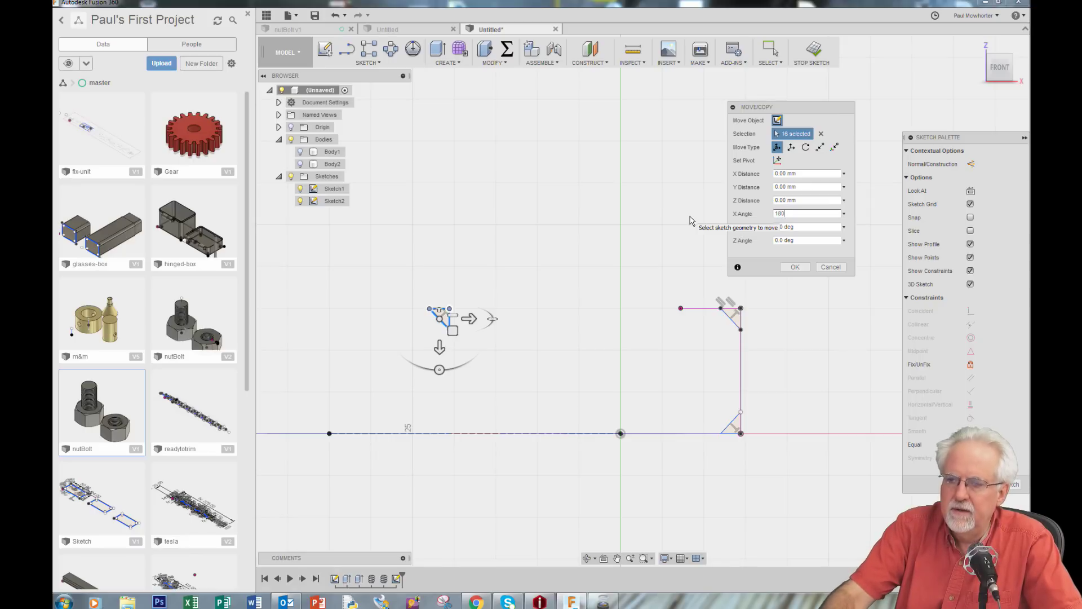
pyautogui.press('Return')
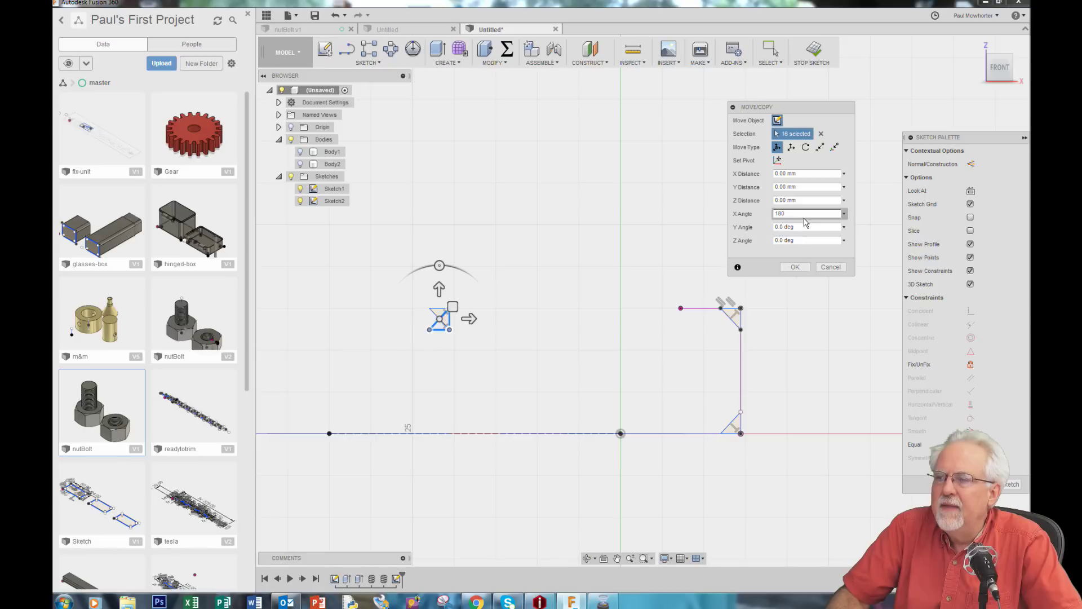
# Move the flipped copy point to point, from its right-angle corner to the bolt head's lower corner on the baseline
pyautogui.click(821, 148)
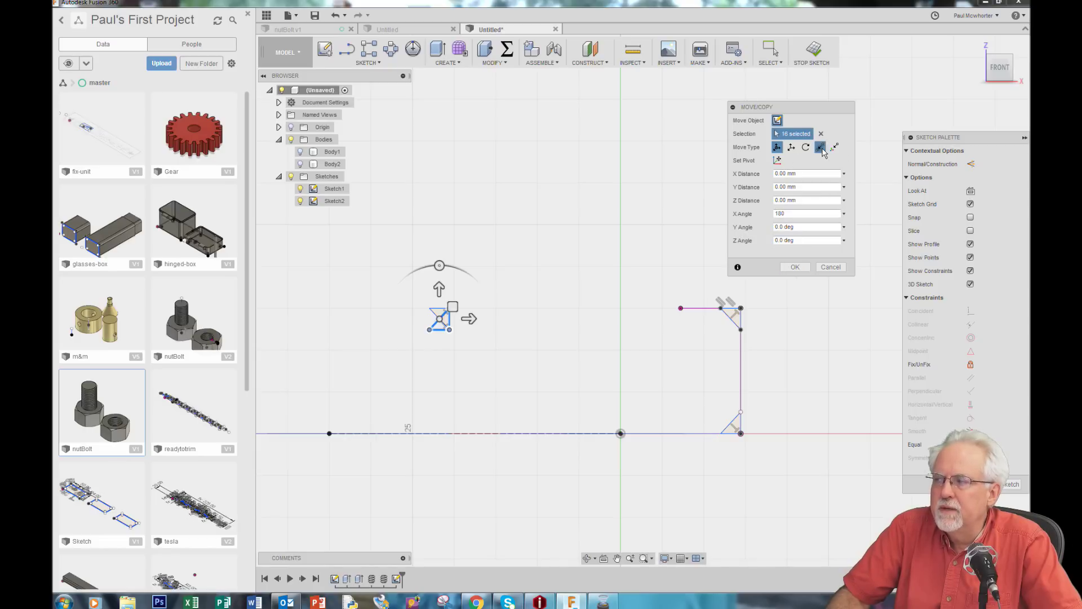
pyautogui.click(449, 330)
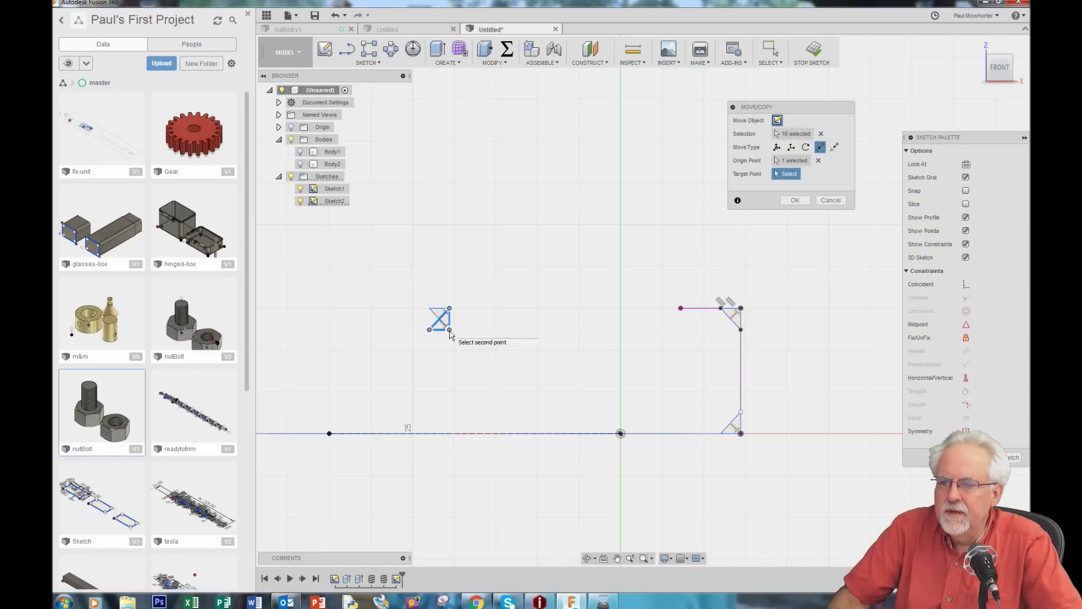
pyautogui.click(449, 434)
pyautogui.scroll(-1, 562, 488)
pyautogui.scroll(-1, 562, 488)
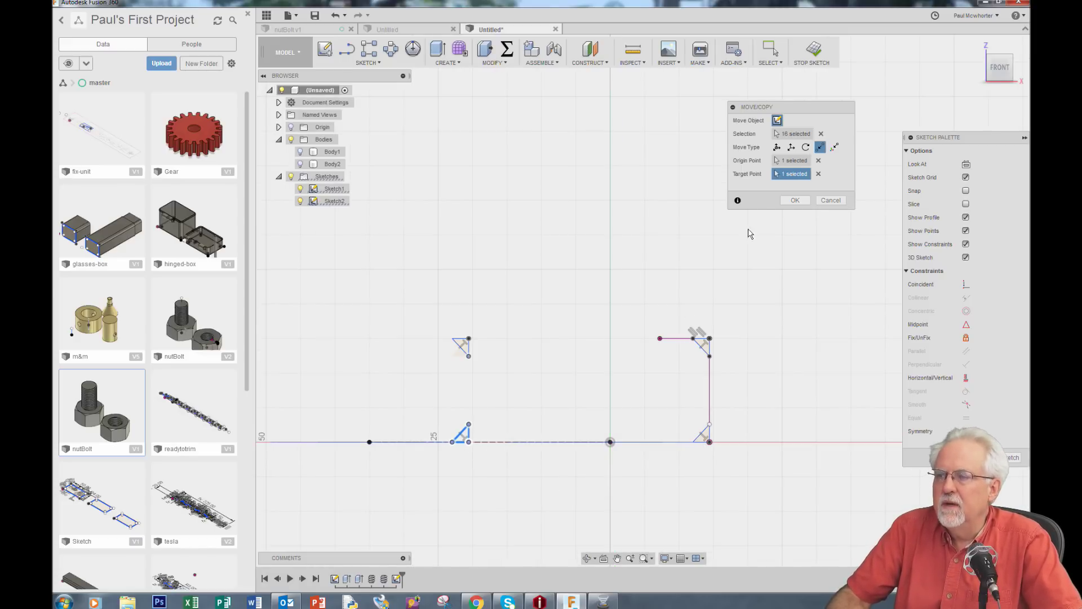
pyautogui.click(796, 201)
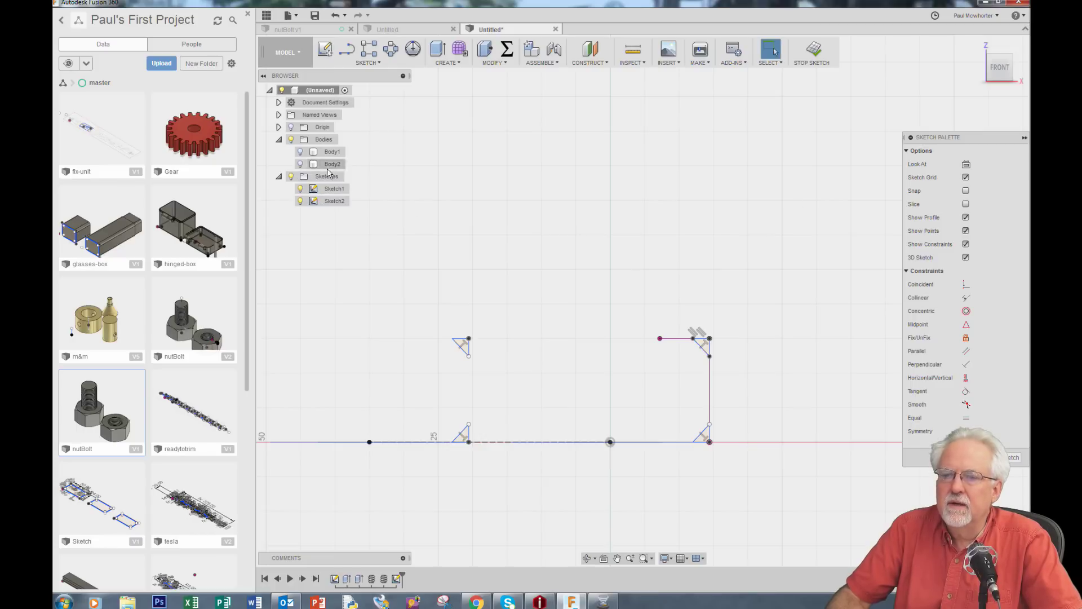
# Show the bolt and nut bodies and view them in 3D with their corner triangles
pyautogui.click(300, 153)
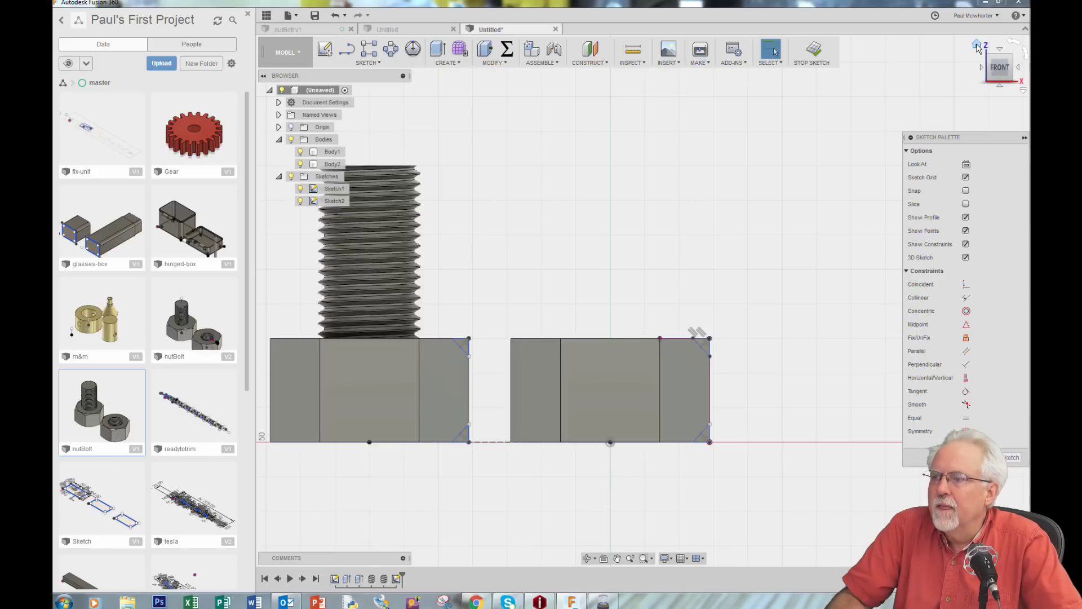
pyautogui.click(977, 45)
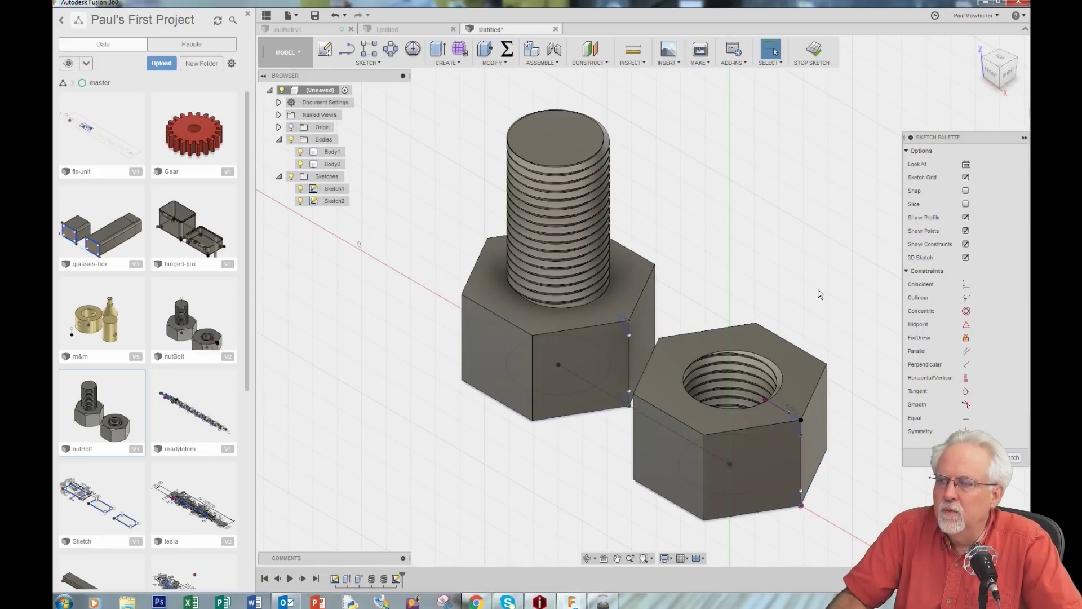
pyautogui.click(587, 558)
pyautogui.moveTo(866, 206); pyautogui.dragTo(873, 185)
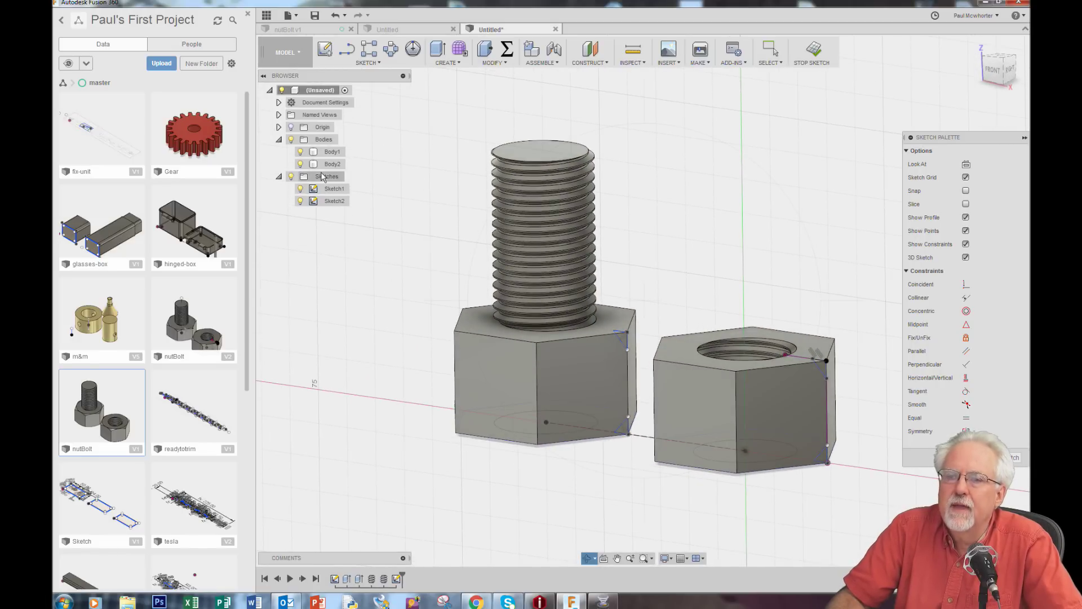
# Hide the bolt body to expose its two triangular profiles, keeping the nut body shown
pyautogui.click(300, 165)
pyautogui.click(300, 165)
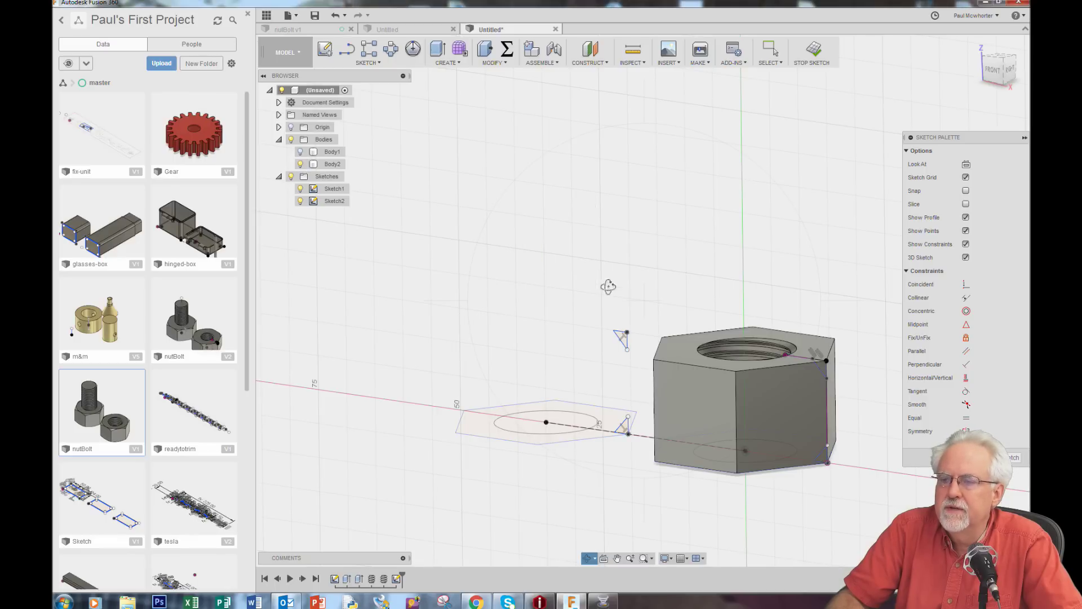
pyautogui.rightClick(519, 181)
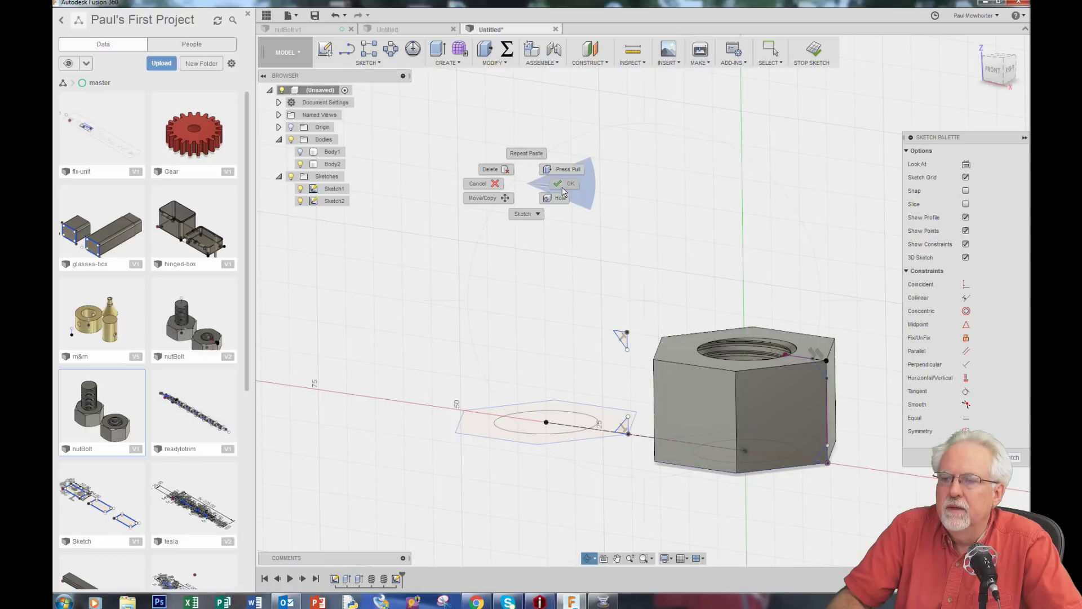
pyautogui.press('Escape')
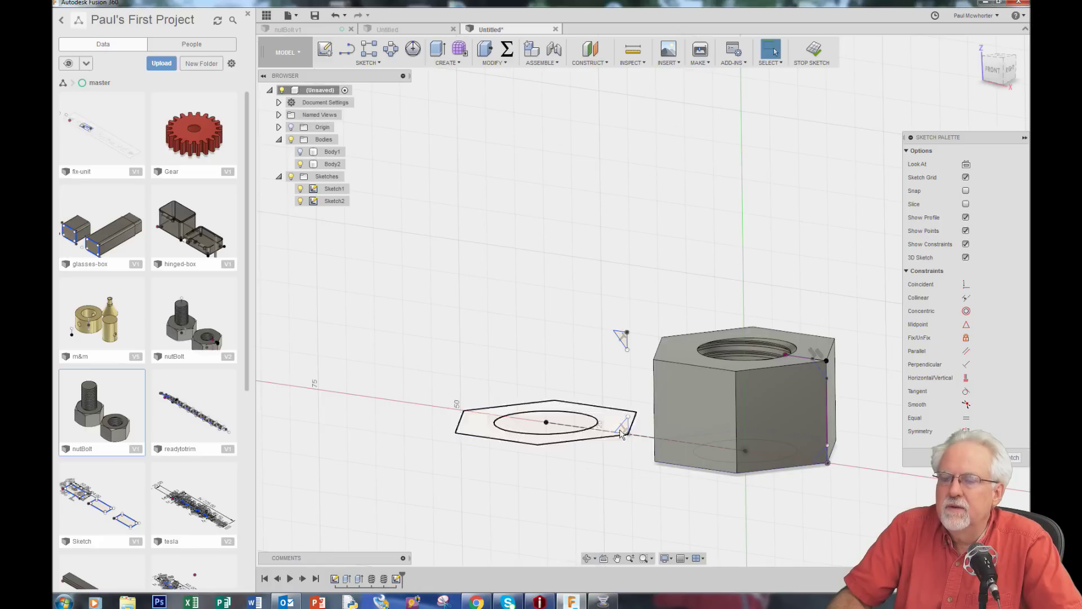
pyautogui.click(459, 63)
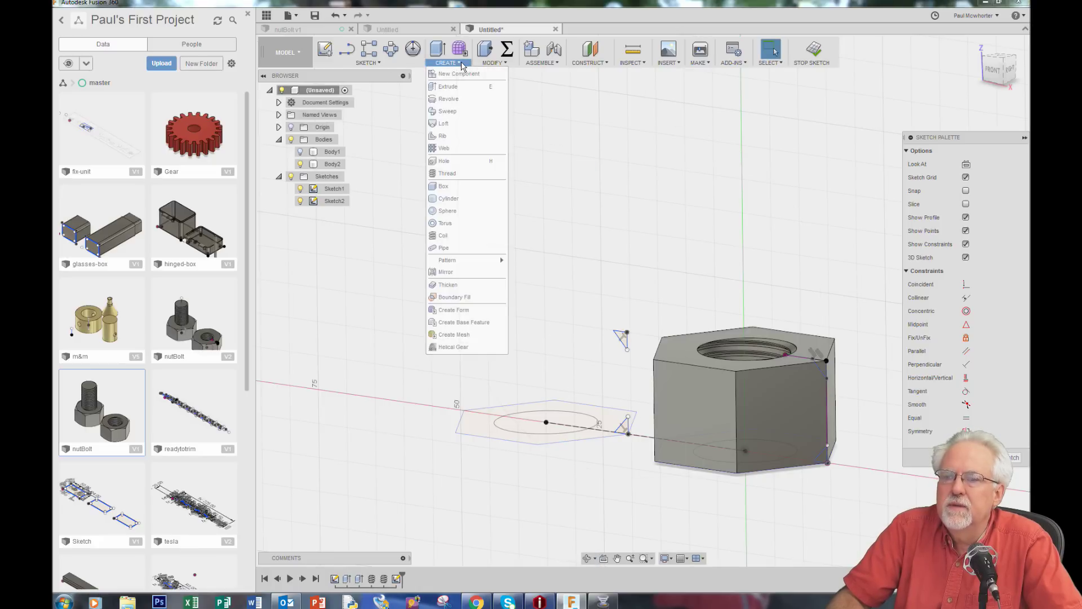
pyautogui.click(461, 100)
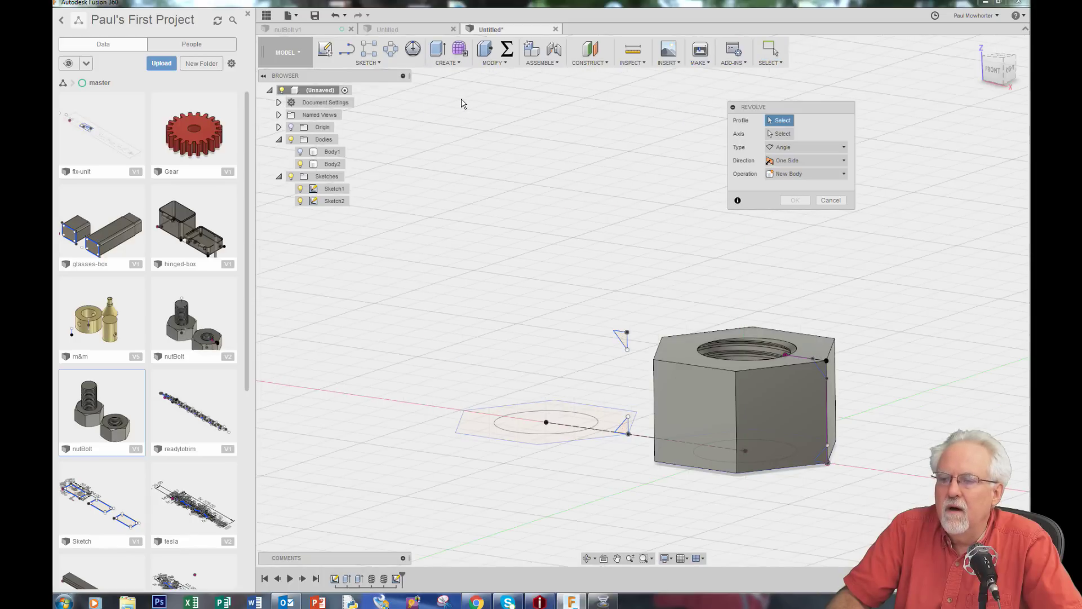
pyautogui.click(620, 338)
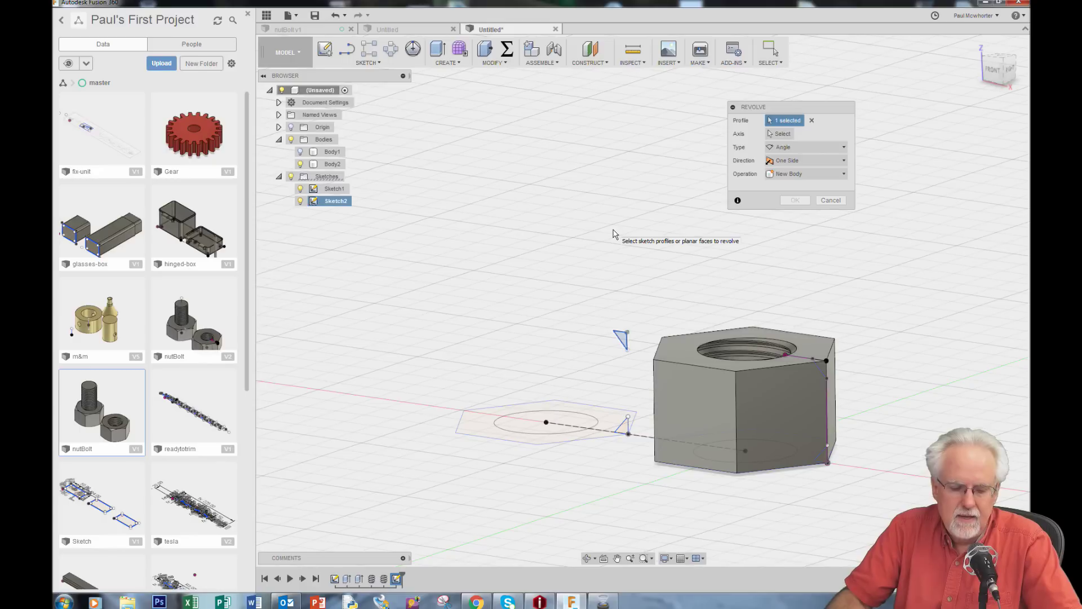
pyautogui.click(622, 427)
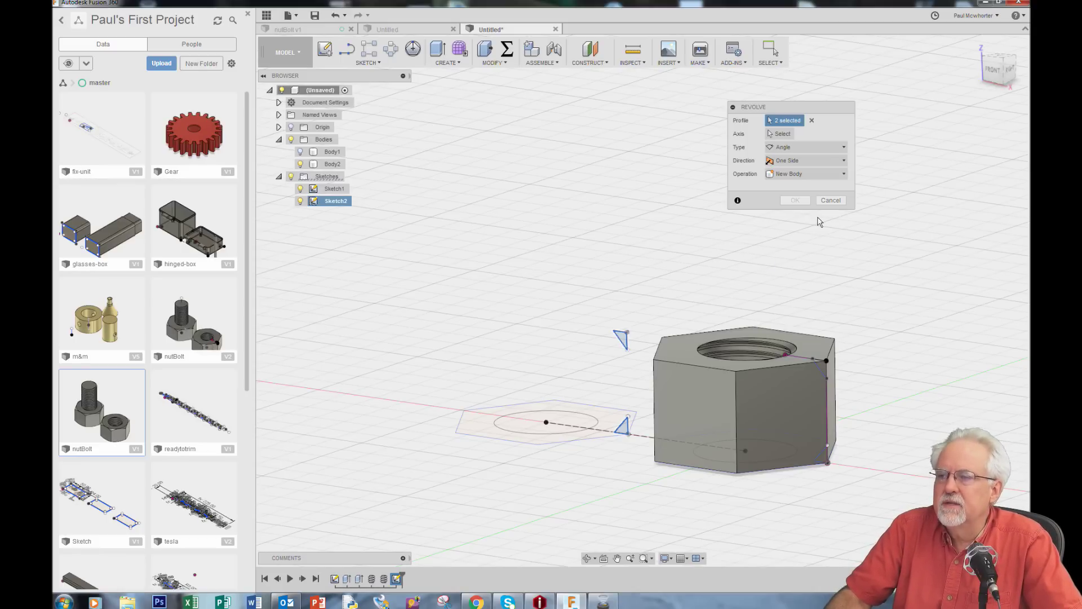
pyautogui.click(831, 200)
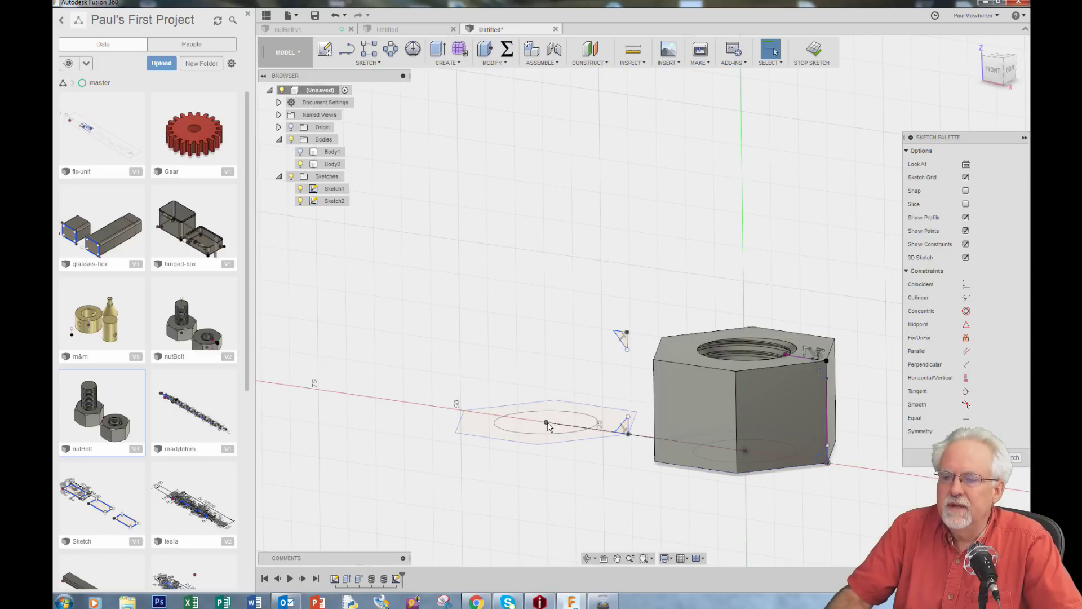
# Draw a vertical line about 40 mm long upward from the bolt's centre point and convert it to construction geometry
pyautogui.press('l')
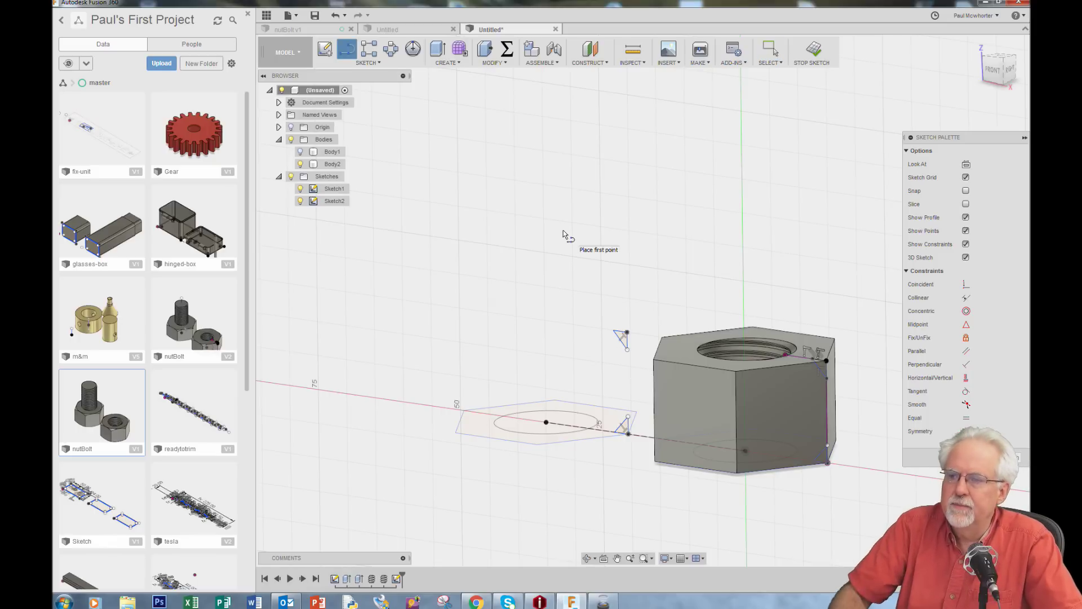
pyautogui.click(546, 423)
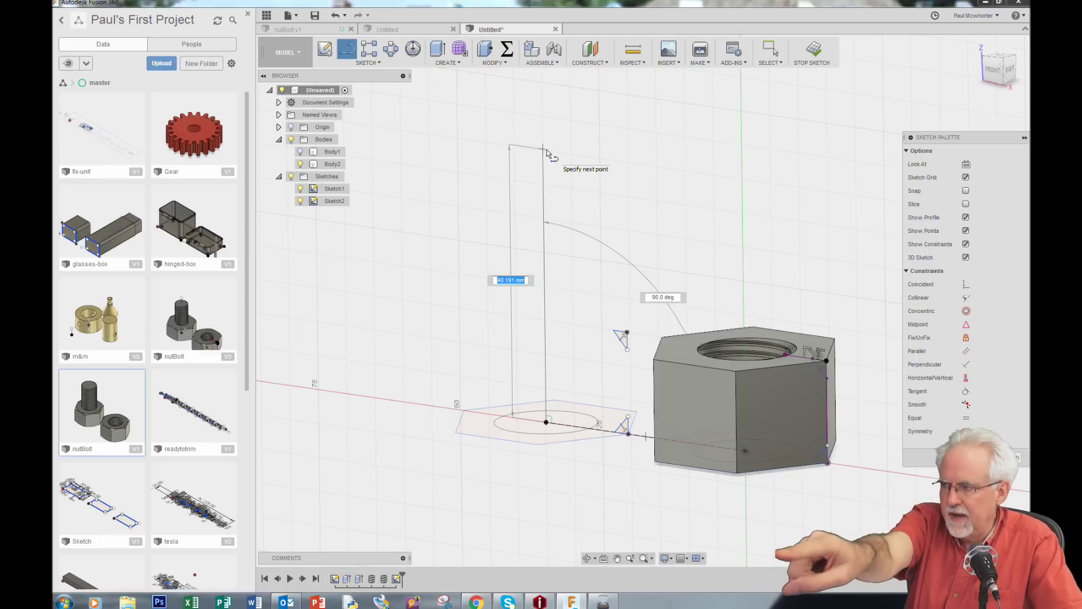
pyautogui.click(546, 150)
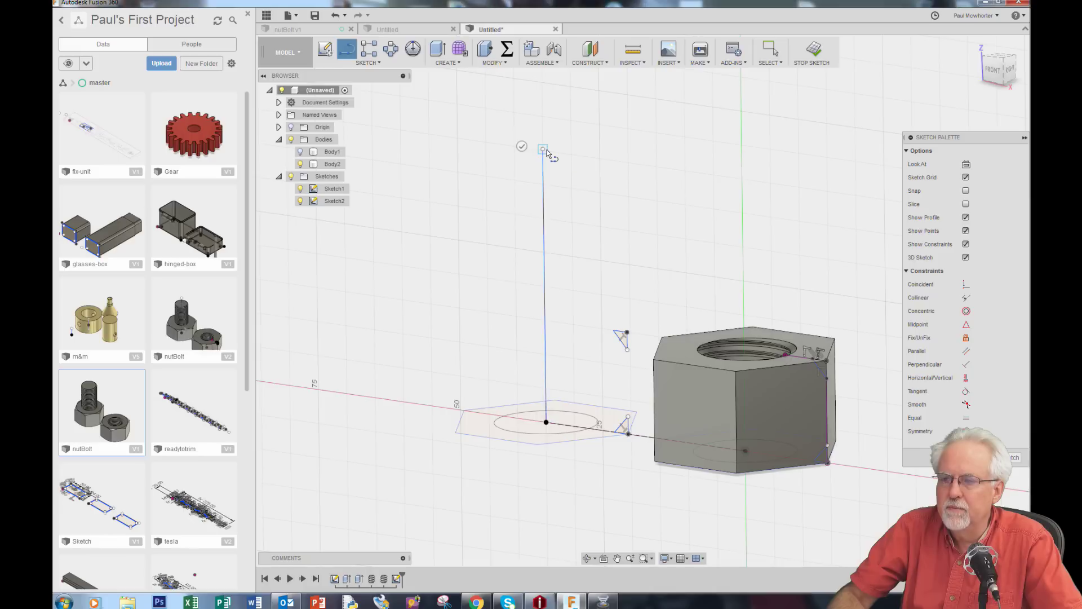
pyautogui.press('Escape')
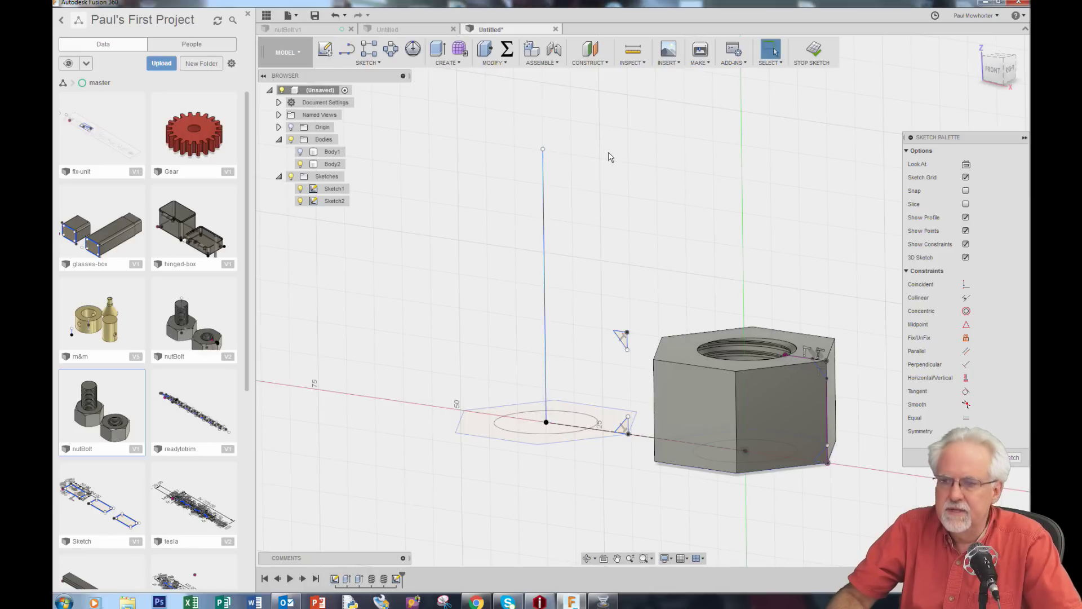
pyautogui.click(545, 198)
pyautogui.rightClick(545, 196)
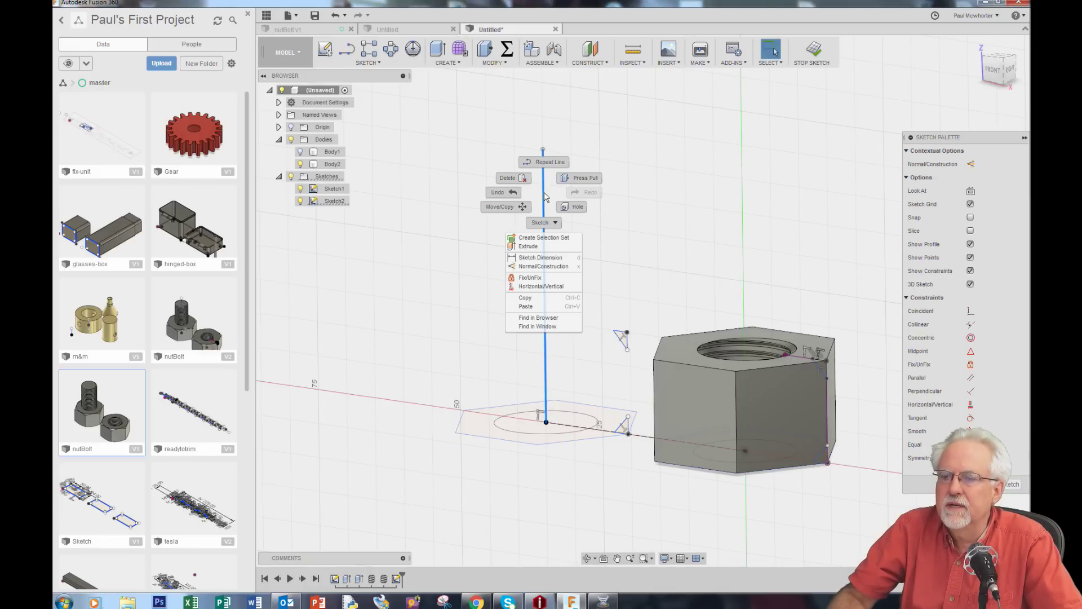
pyautogui.click(544, 266)
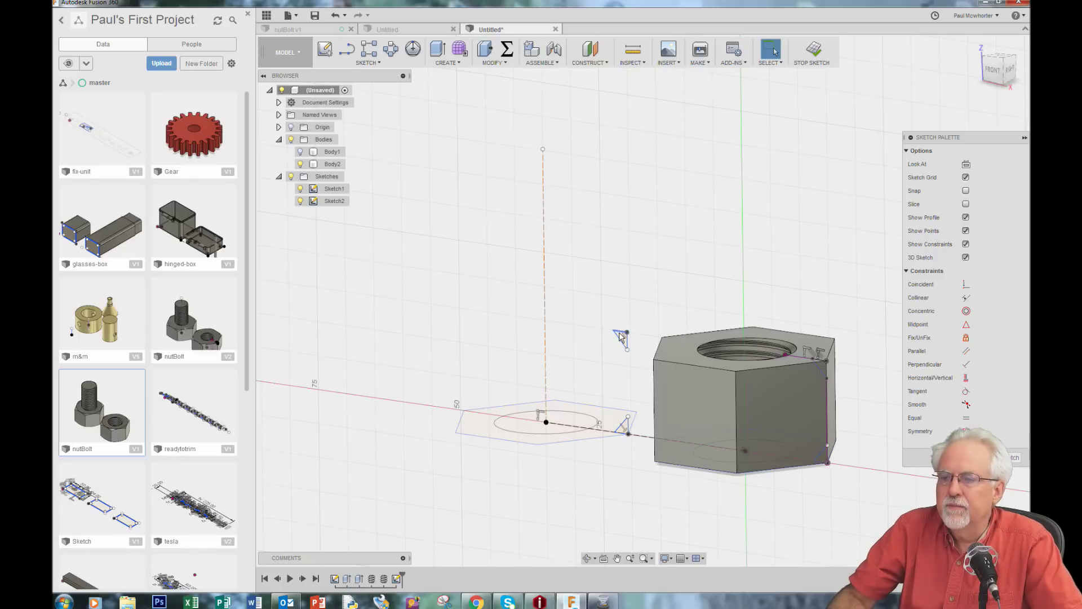
# Revolve the bolt head's upper and lower triangles 360 degrees about the vertical construction line as a Cut, with the bolt body shown
pyautogui.click(463, 62)
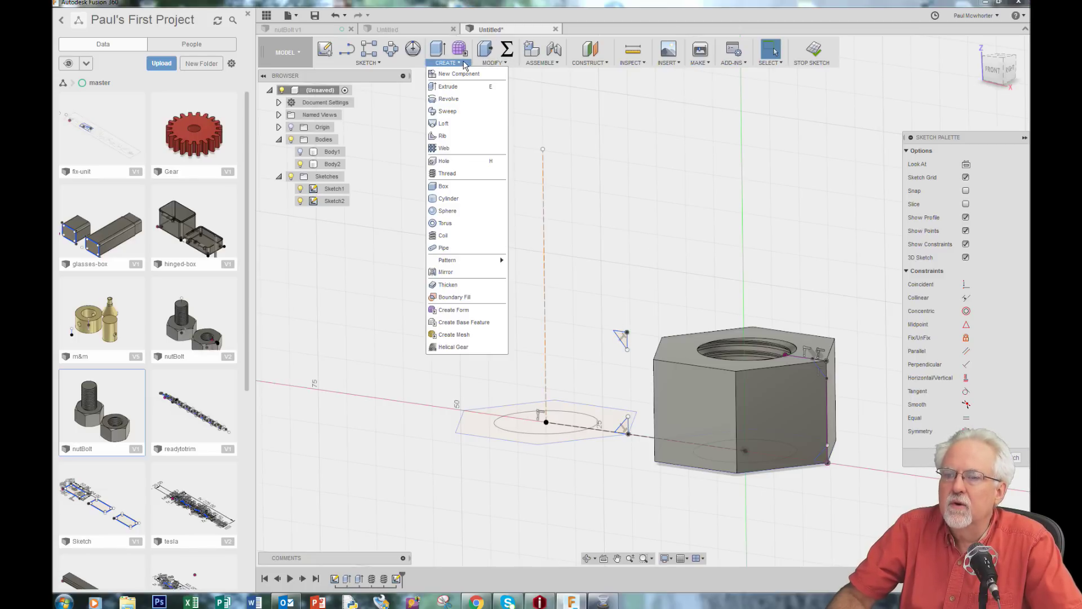
pyautogui.click(446, 99)
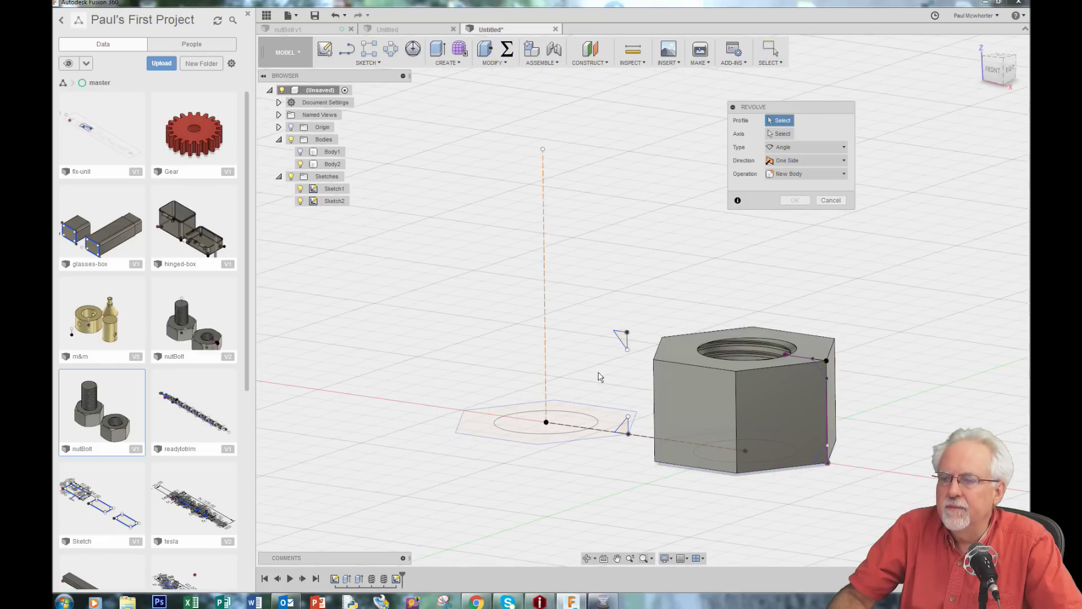
pyautogui.click(615, 332)
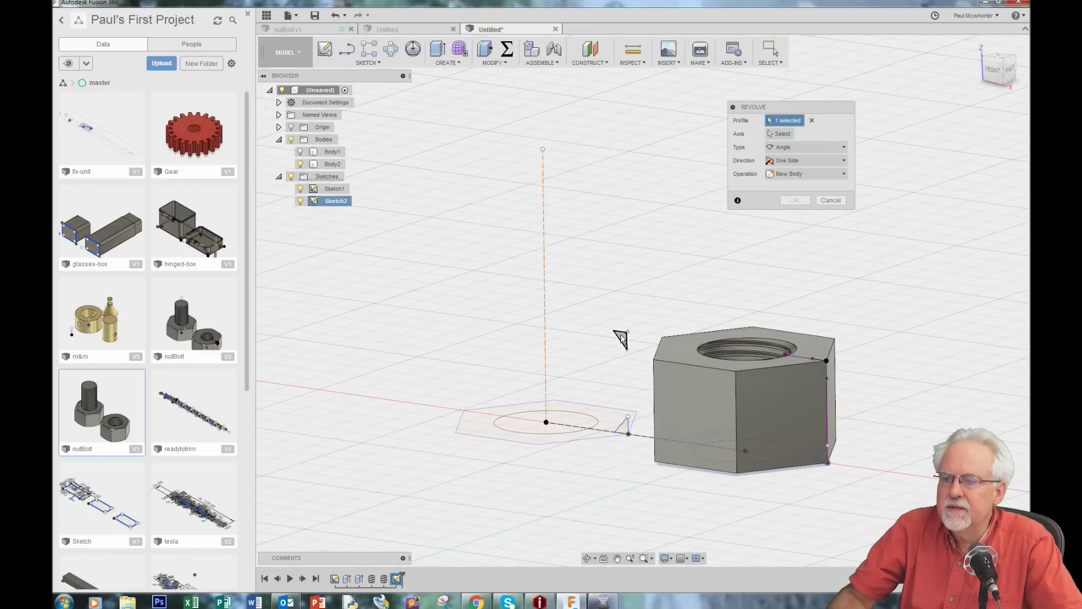
pyautogui.click(622, 427)
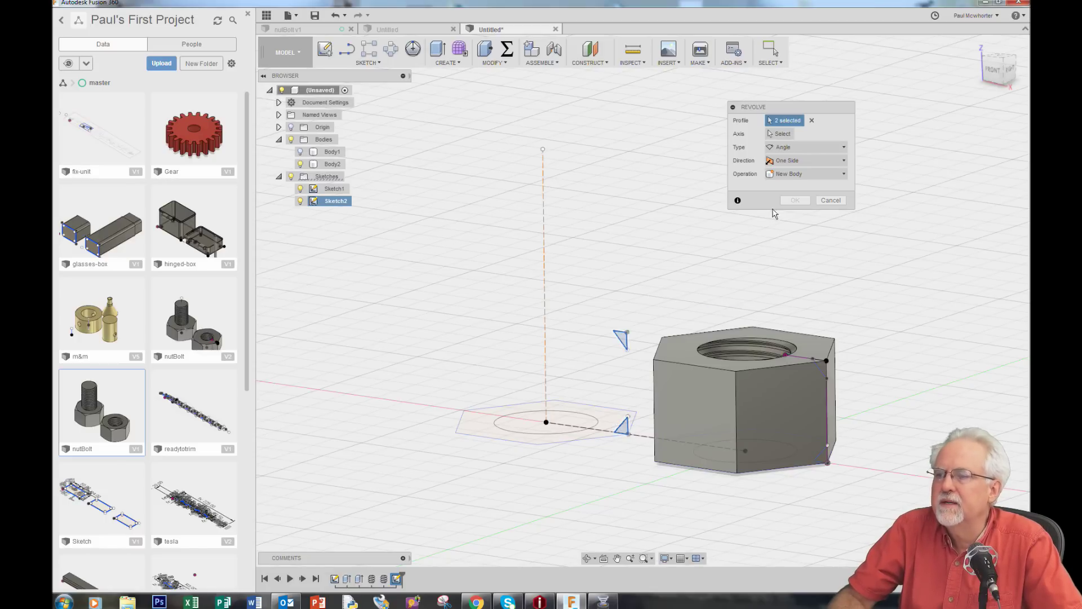
pyautogui.click(782, 134)
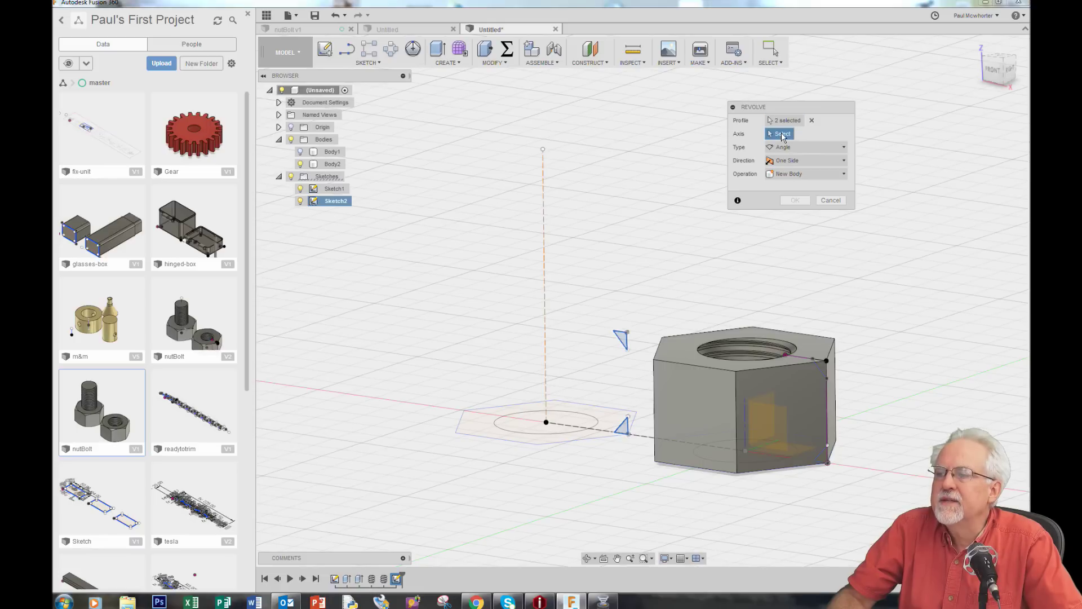
pyautogui.click(544, 243)
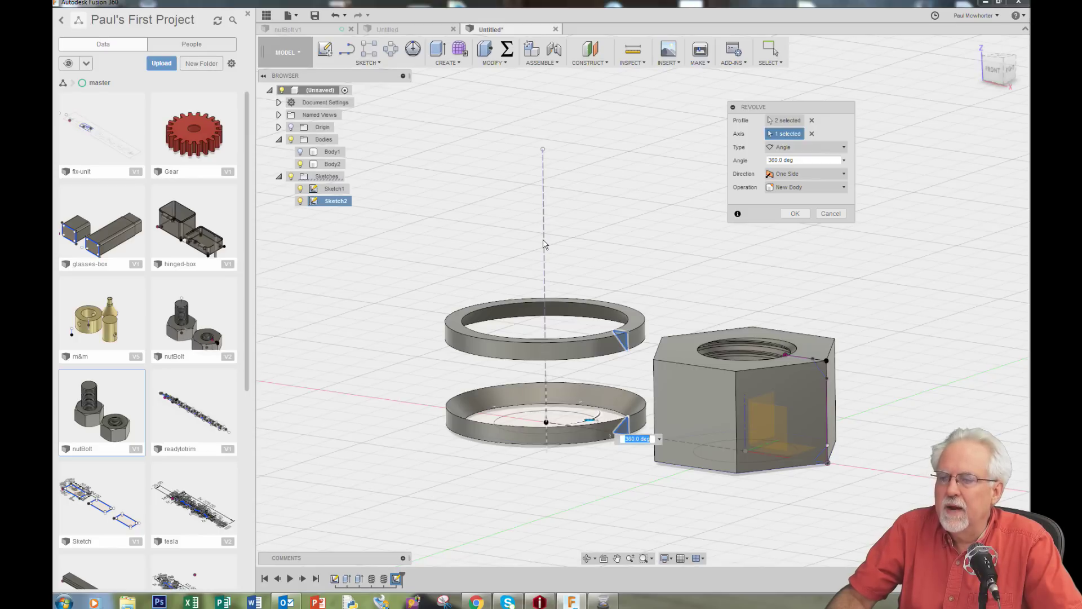
pyautogui.click(846, 187)
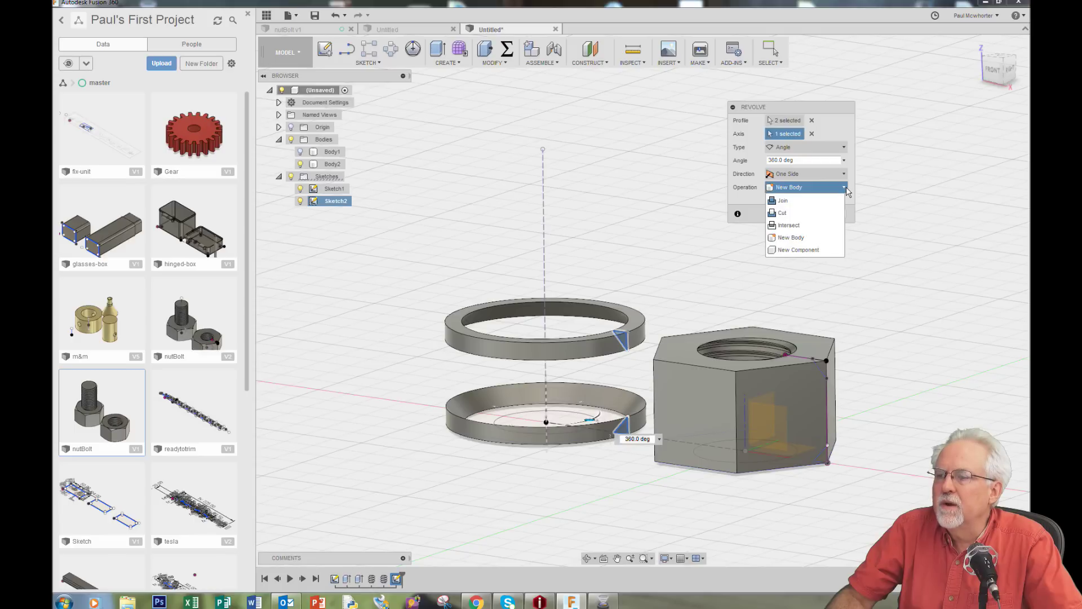
pyautogui.click(832, 213)
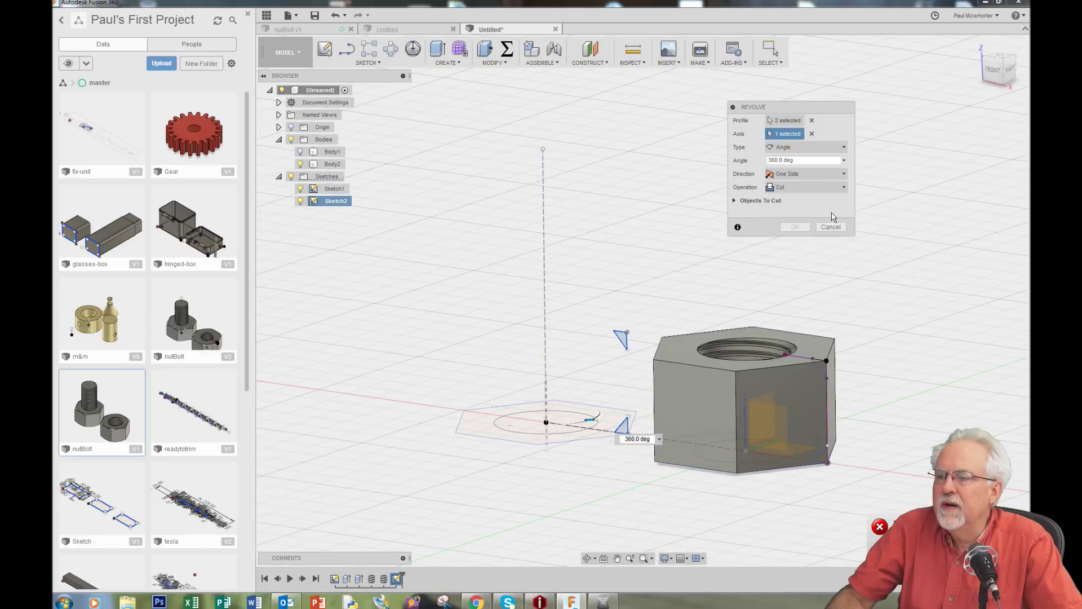
pyautogui.click(300, 152)
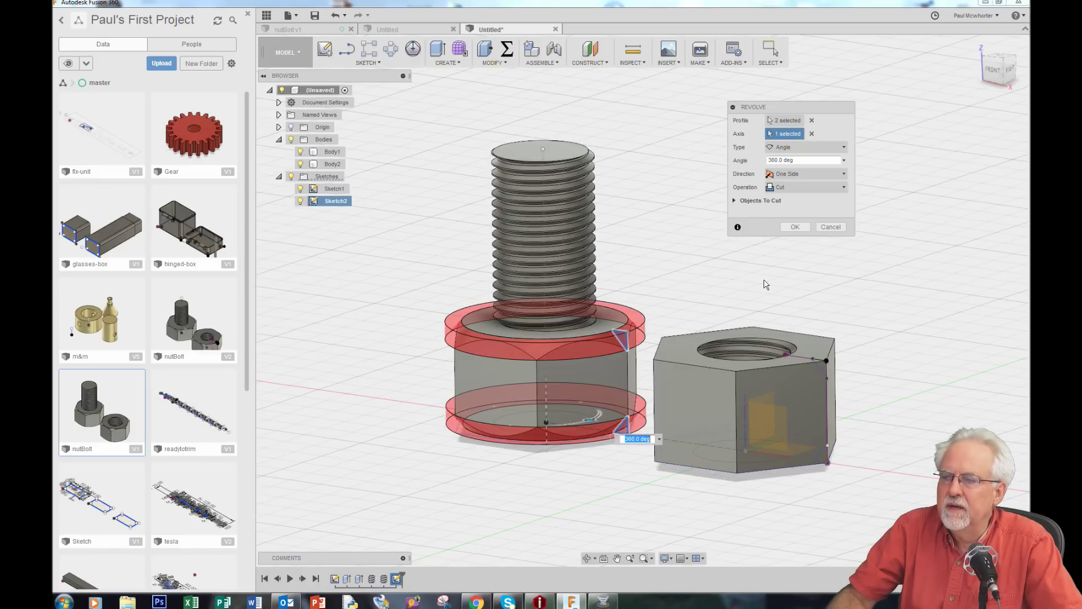
pyautogui.click(795, 227)
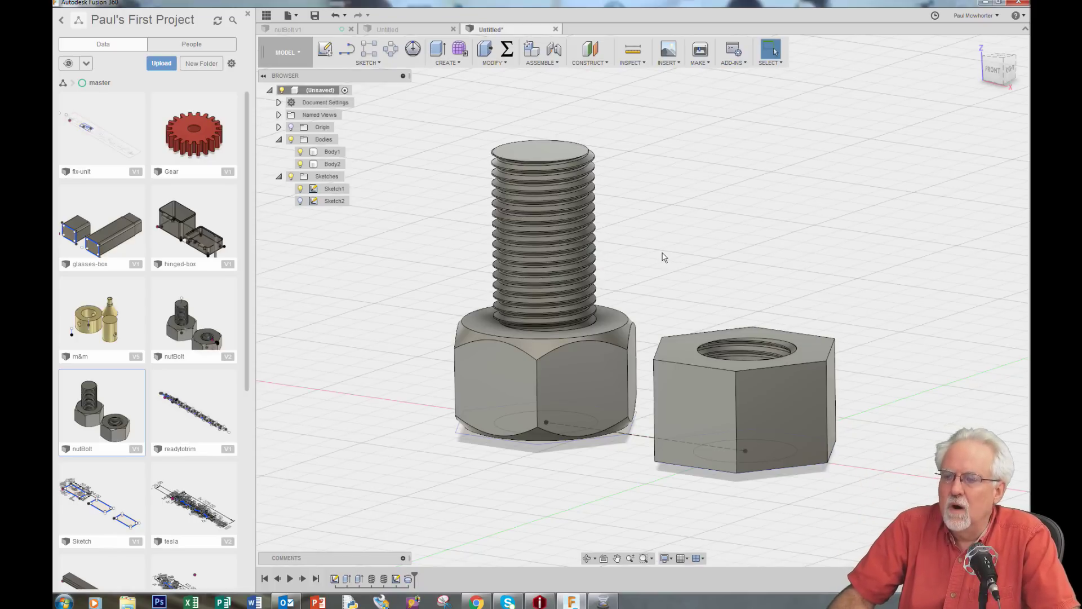
# Show Sketch2 again and hide the nut body to expose the nut's corner triangles
pyautogui.click(588, 559)
pyautogui.moveTo(900, 338)
pyautogui.mouseDown()
pyautogui.moveTo(925, 302)
pyautogui.moveTo(926, 326)
pyautogui.moveTo(896, 336)
pyautogui.moveTo(906, 304)
pyautogui.moveTo(924, 321)
pyautogui.moveTo(909, 343)
pyautogui.moveTo(913, 326)
pyautogui.moveTo(896, 341)
pyautogui.mouseUp()
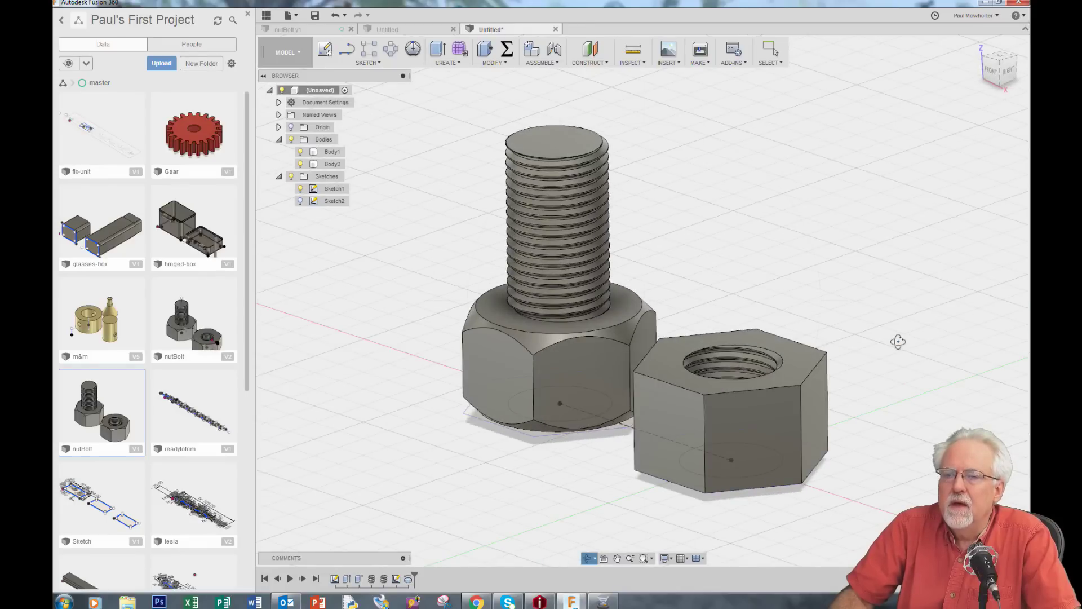
pyautogui.click(300, 201)
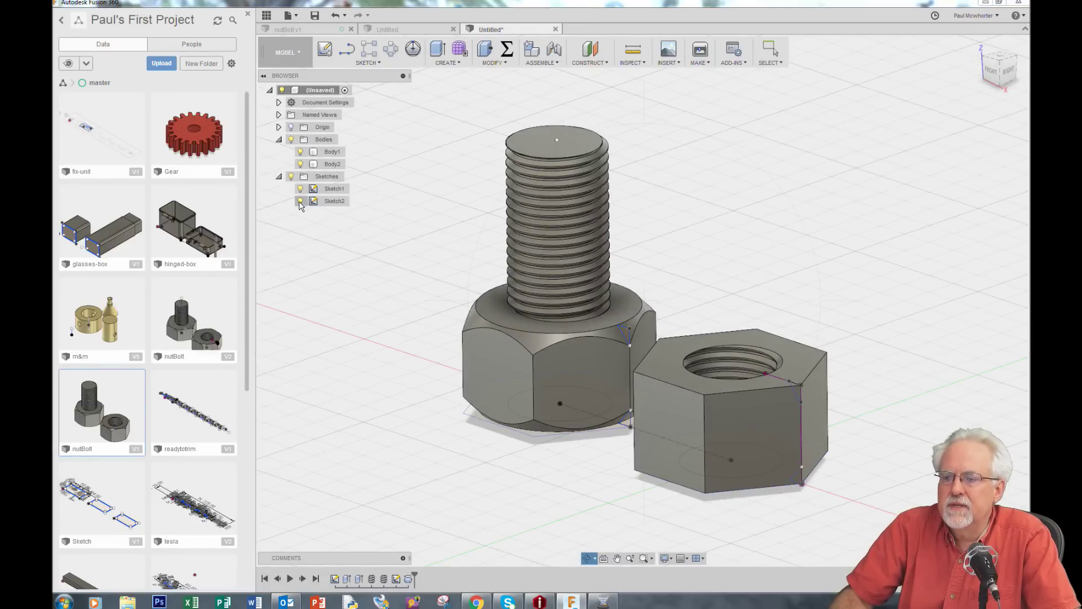
pyautogui.click(300, 164)
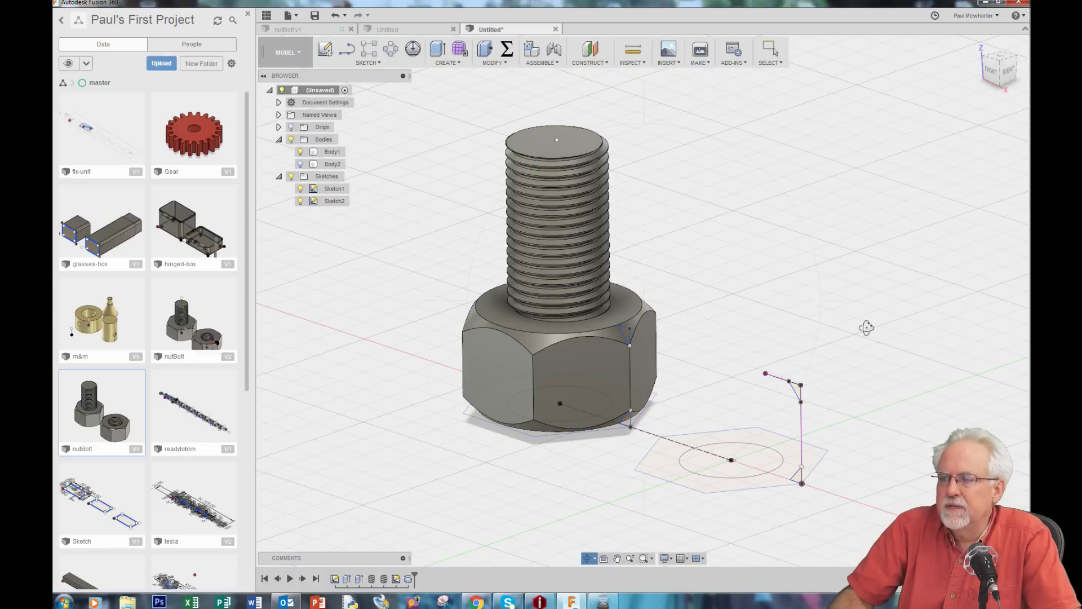
pyautogui.rightClick(816, 199)
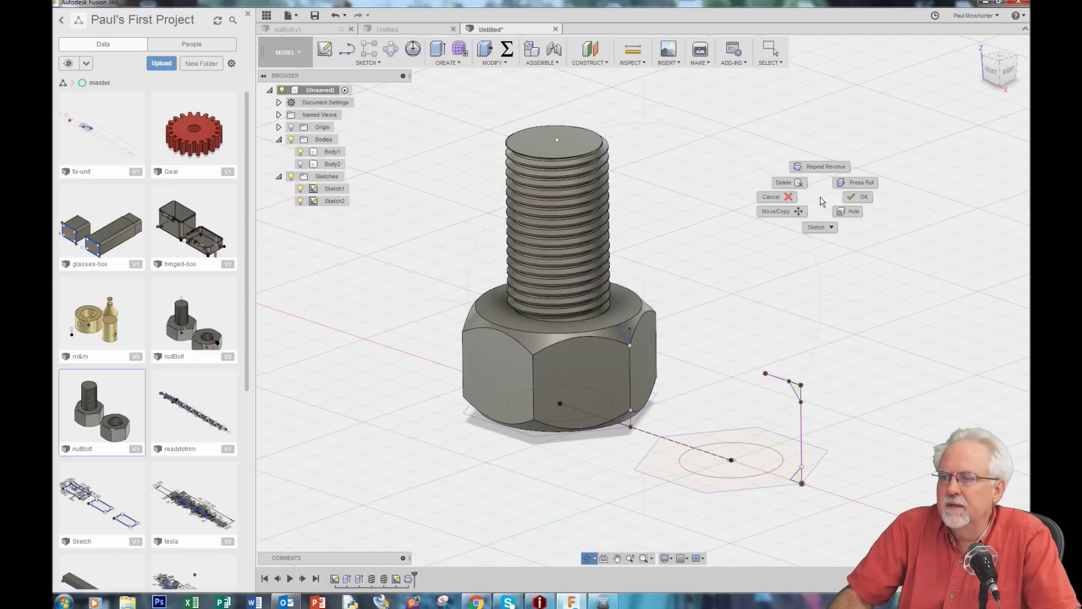
pyautogui.click(863, 206)
pyautogui.scroll(2, 808, 401)
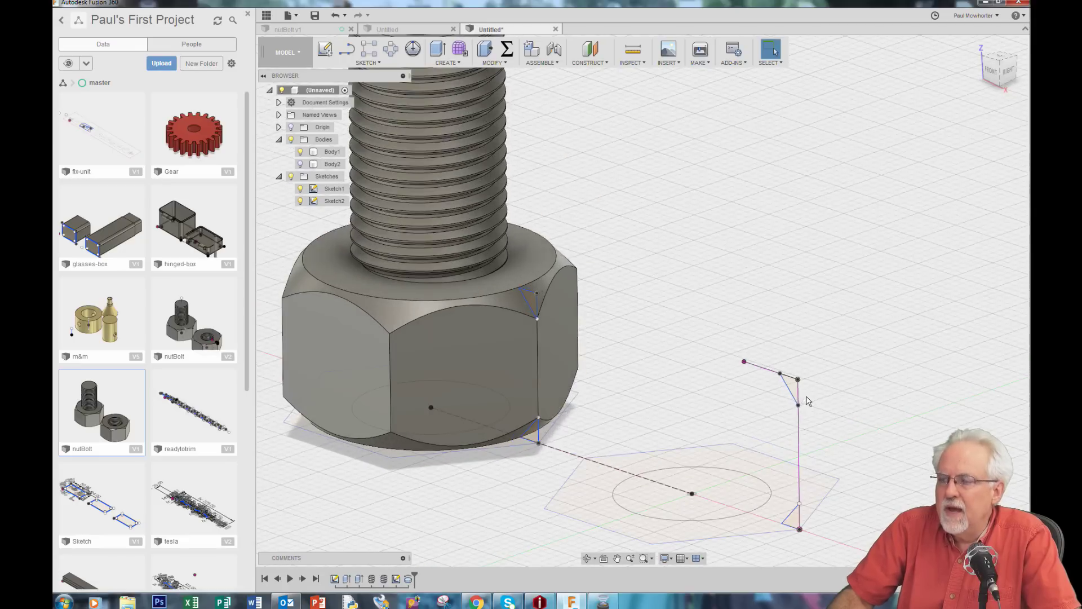
# Revolve the nut's upper and lower corner triangles 360 degrees about the vertical origin axis as a Cut, with the nut body shown
pyautogui.click(463, 63)
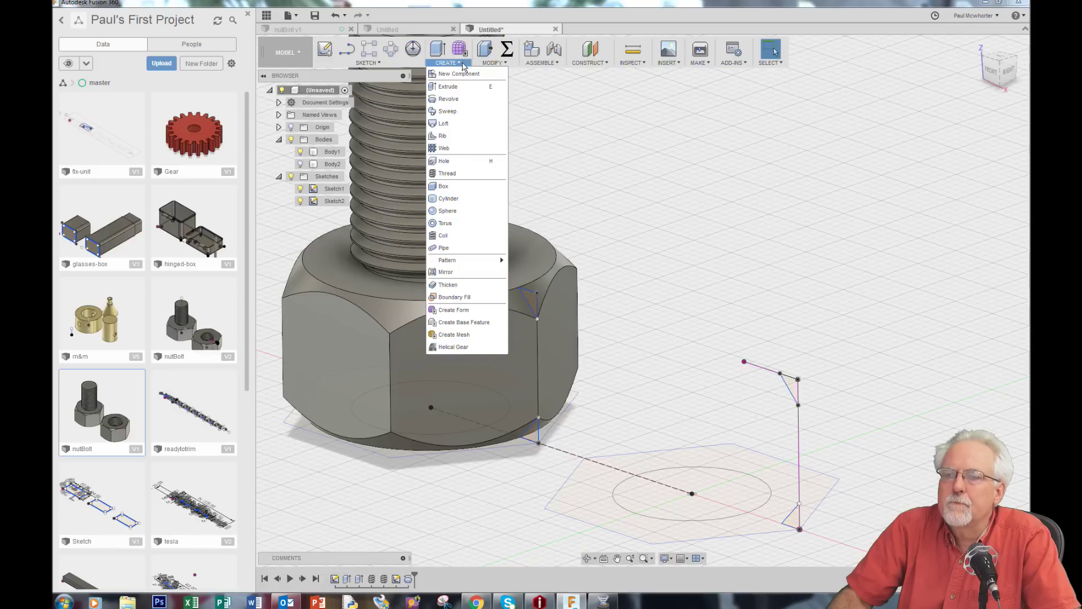
pyautogui.click(460, 99)
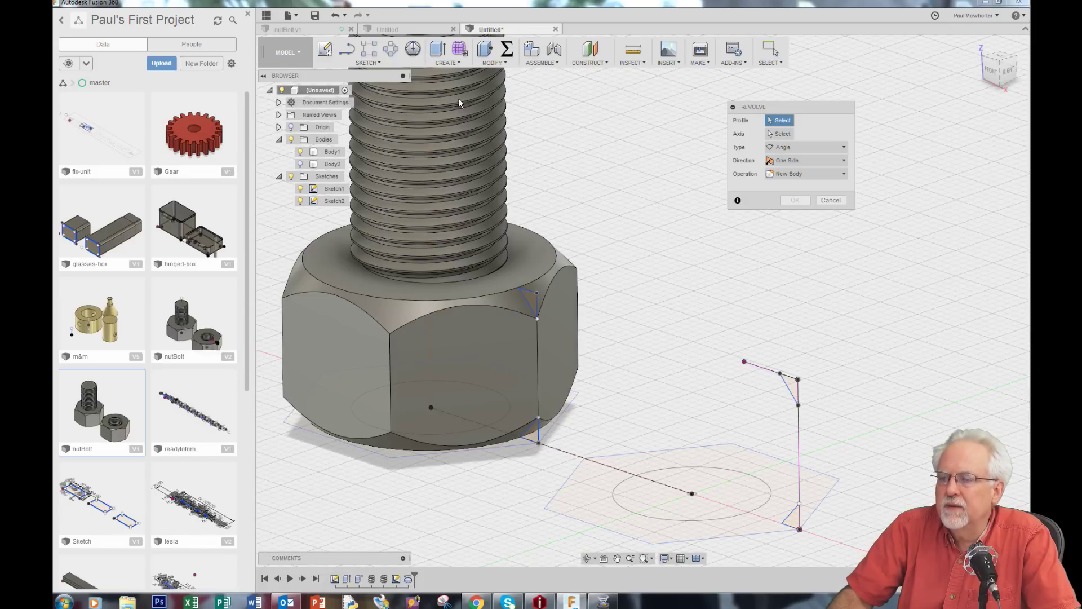
pyautogui.click(791, 389)
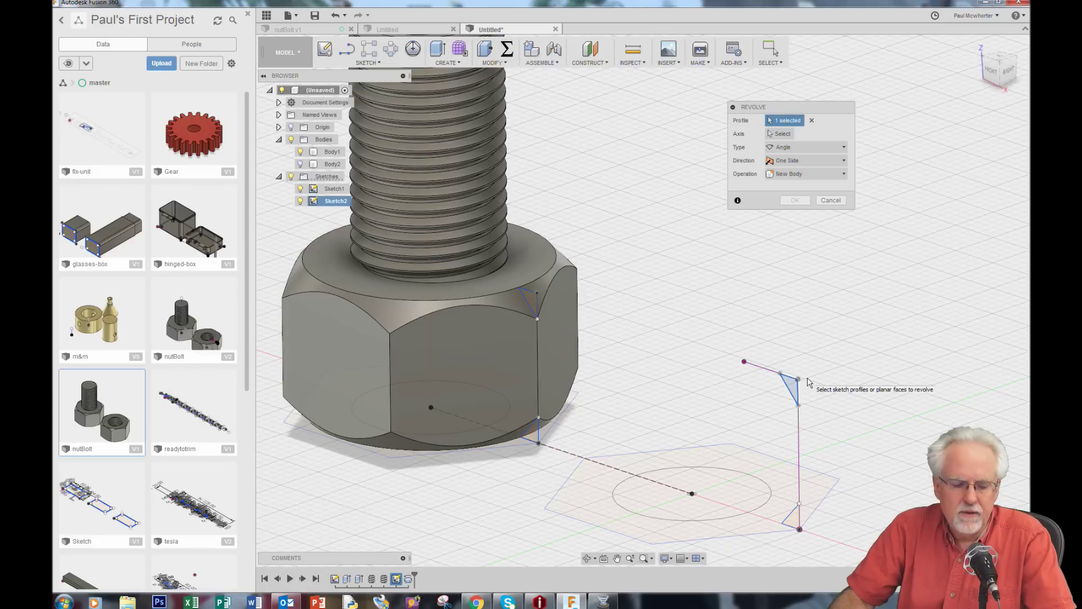
pyautogui.click(791, 519)
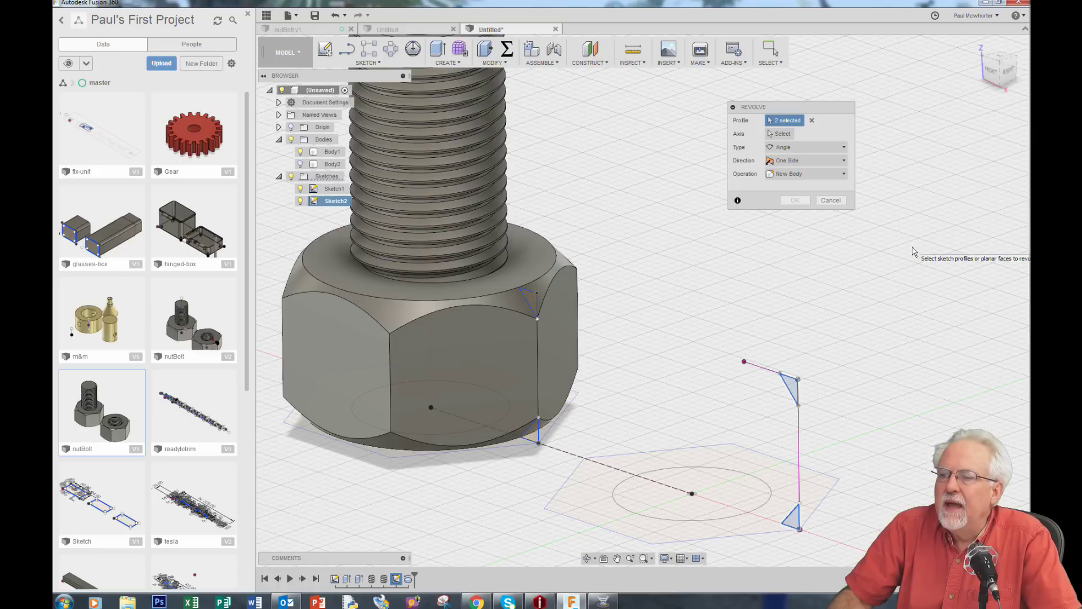
pyautogui.click(782, 134)
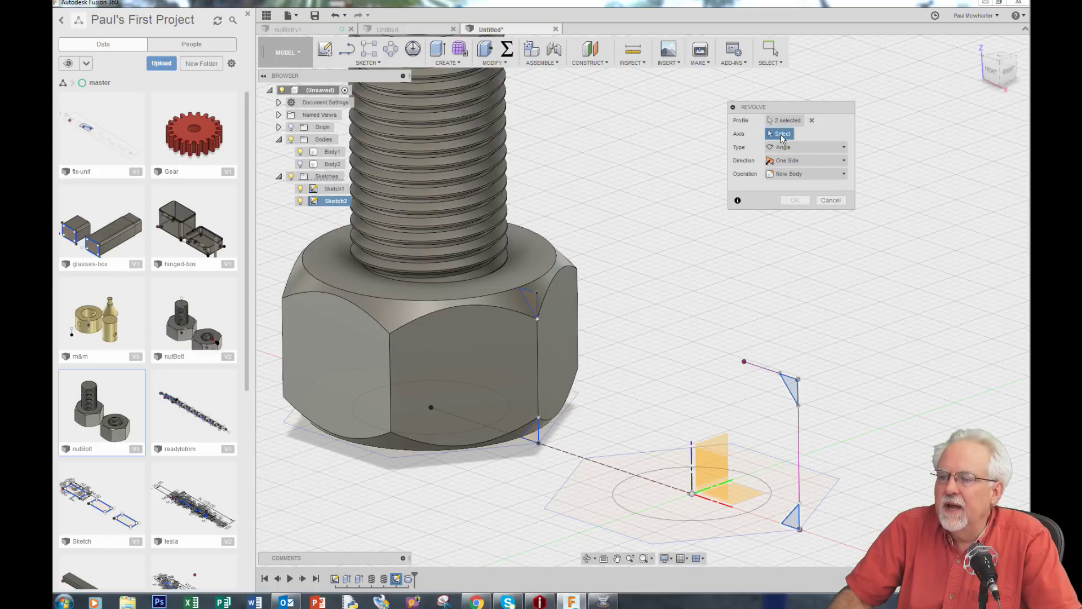
pyautogui.click(692, 459)
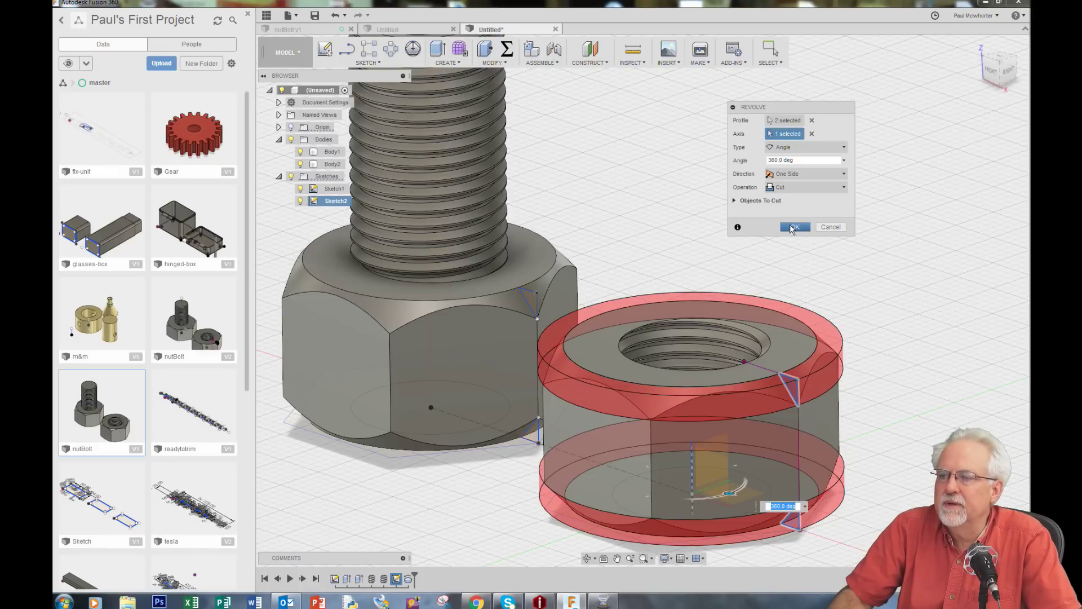
pyautogui.click(795, 228)
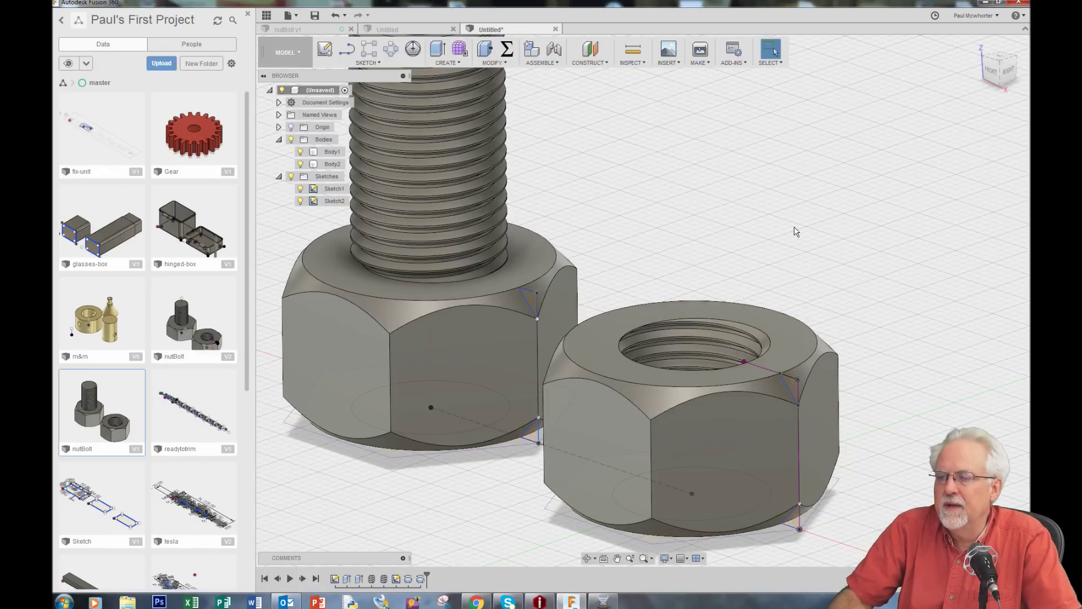
pyautogui.scroll(-4, 795, 232)
pyautogui.scroll(4, 789, 235)
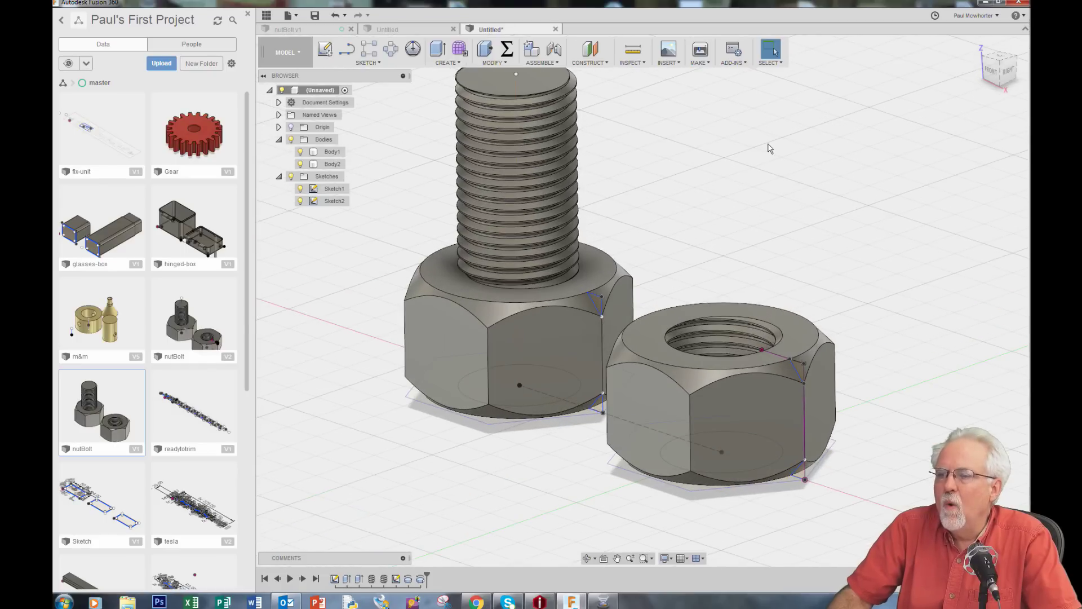
pyautogui.scroll(-3, 513, 427)
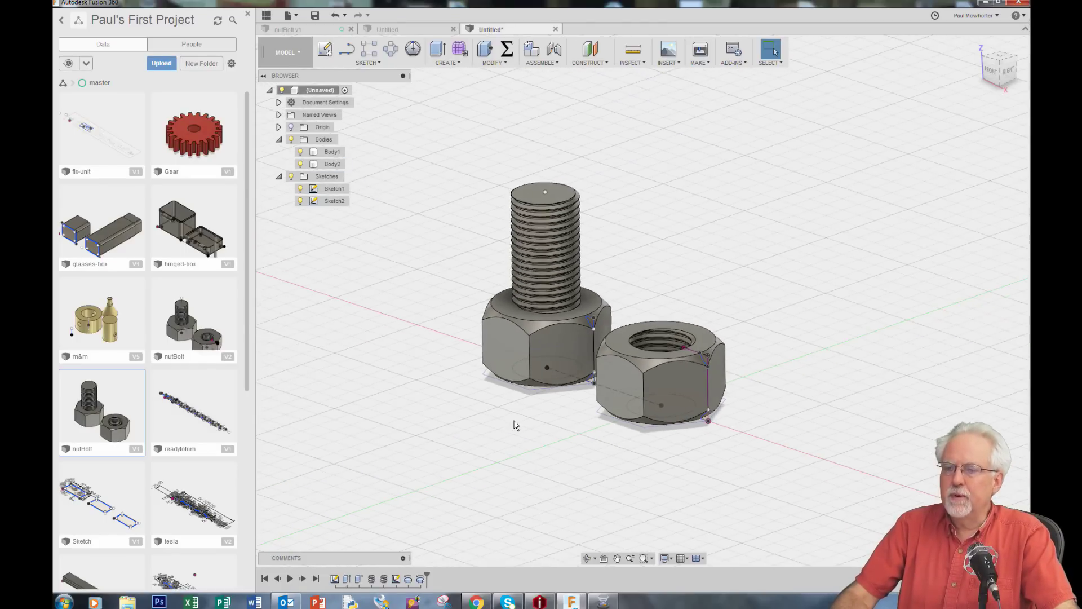
pyautogui.scroll(3, 737, 212)
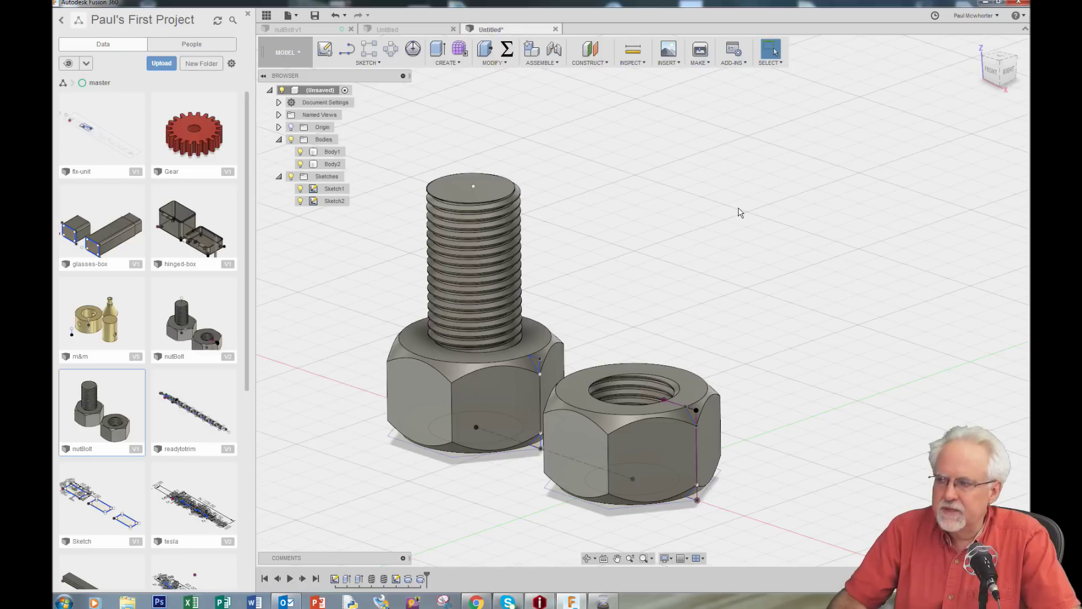